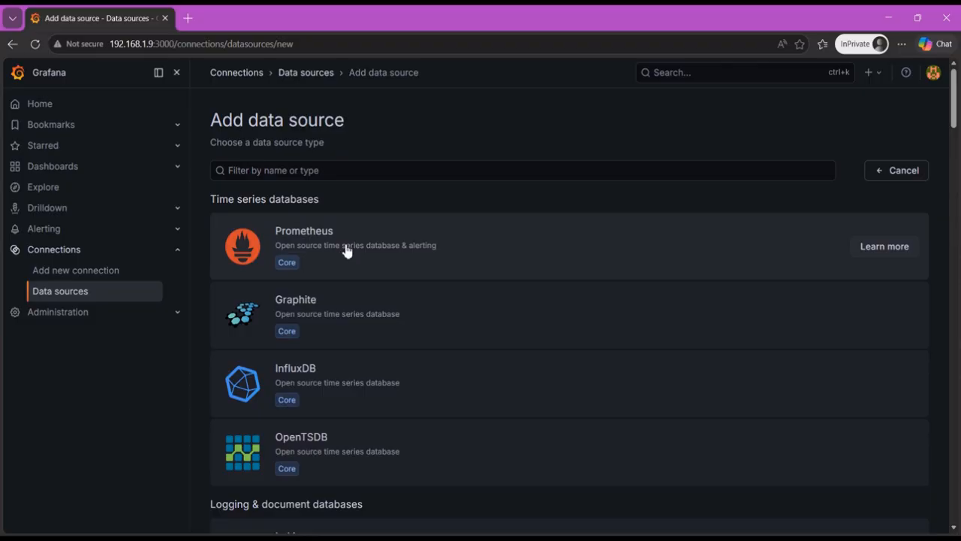
{"action": "left_click", "coordinate": [341, 251]}
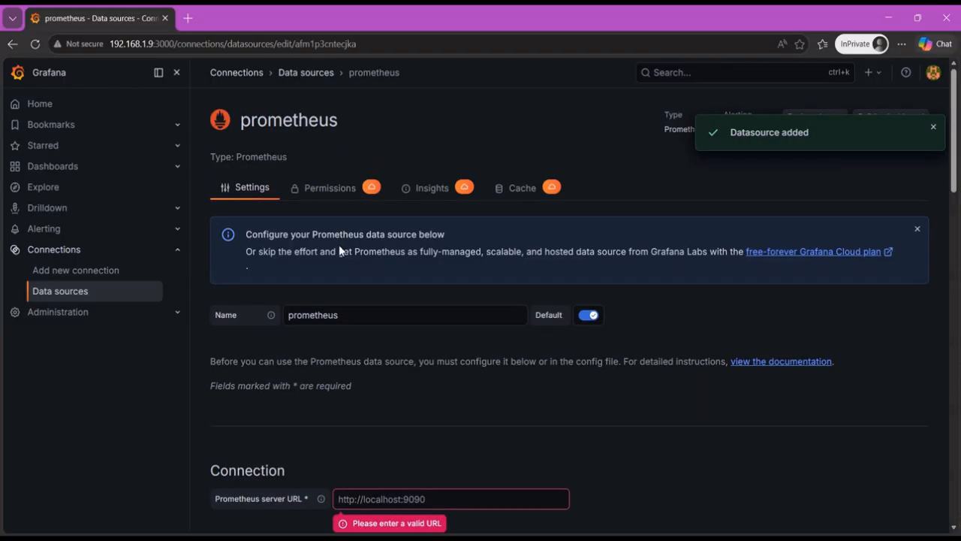
{"action": "scroll", "coordinate": [346, 247], "scroll_direction": "down", "scroll_amount": 3}
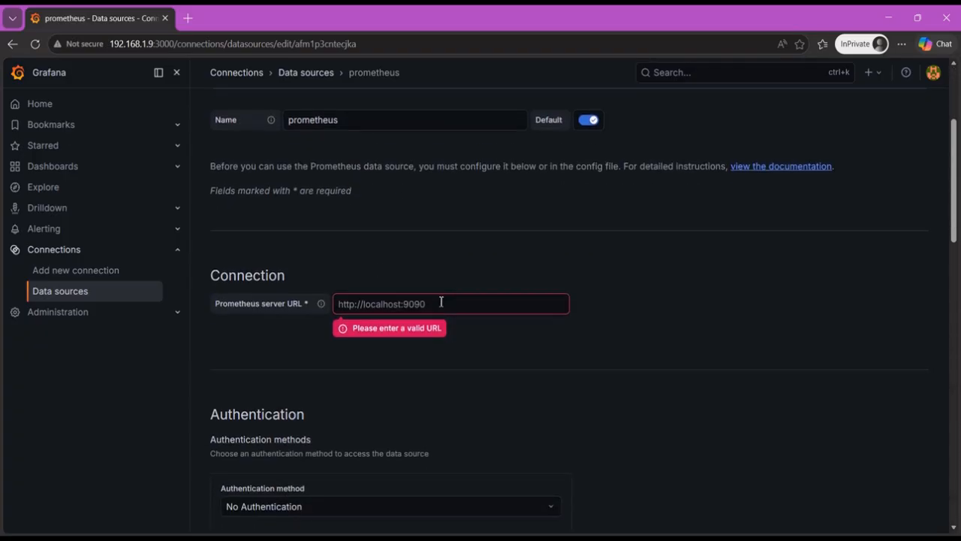
{"action": "left_click", "coordinate": [444, 303]}
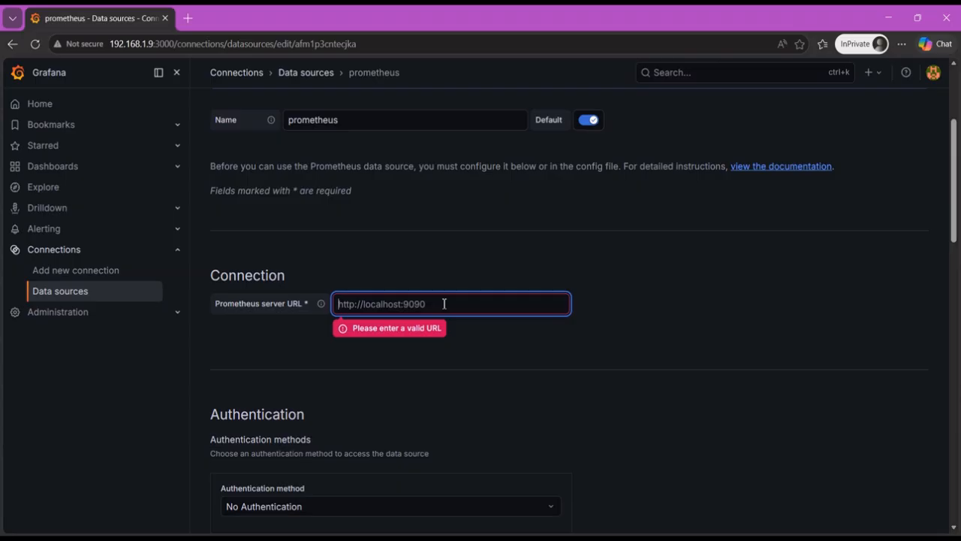
{"action": "type", "text": "http:"}
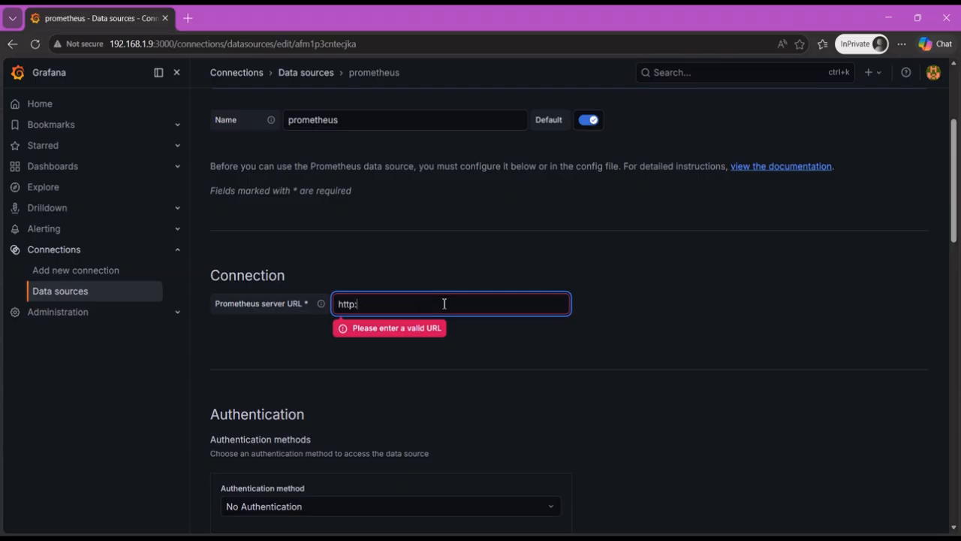
{"action": "type", "text": "//localh"}
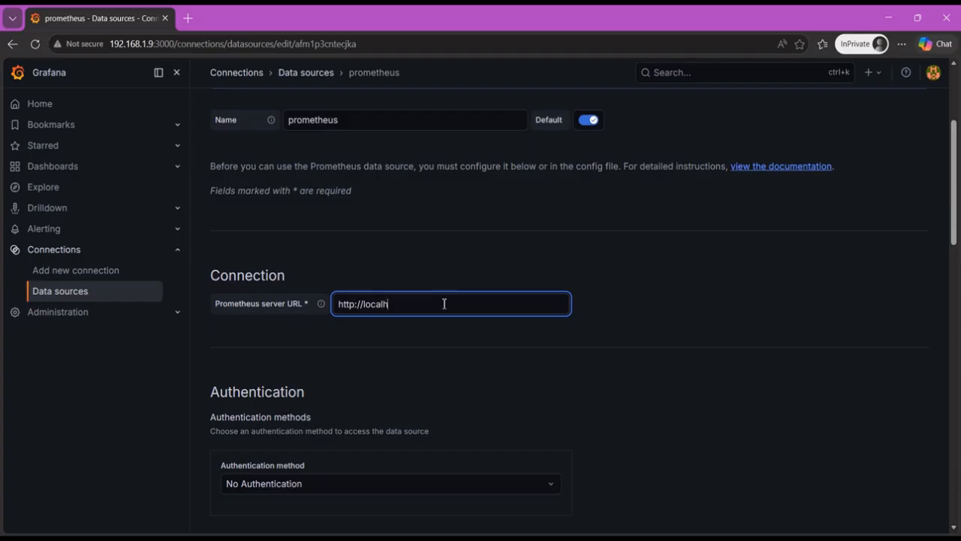
{"action": "type", "text": "ost:9090"}
{"action": "left_click", "coordinate": [490, 359]}
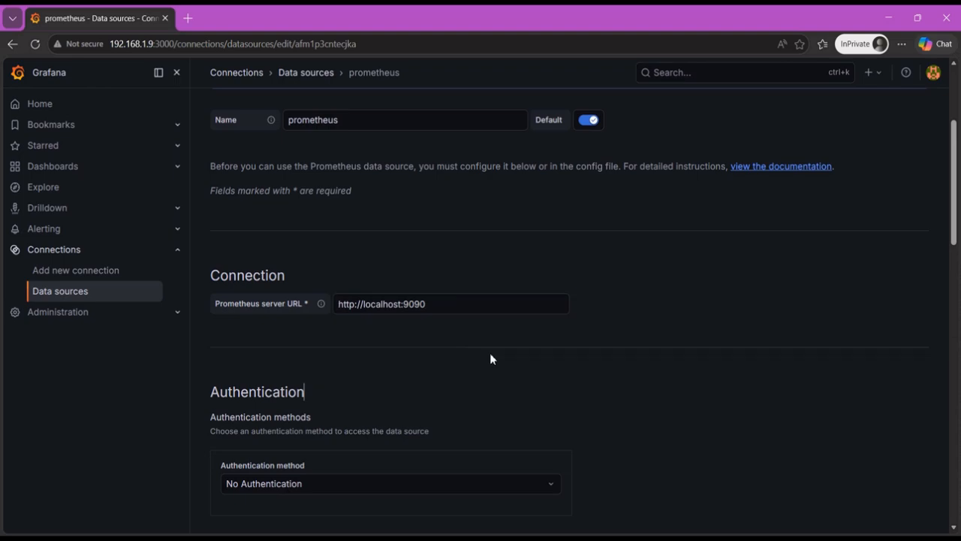
- Save and test the Prometheus data source with its remaining settings at their defaults
{"action": "scroll", "coordinate": [587, 331], "scroll_direction": "down", "scroll_amount": 2}
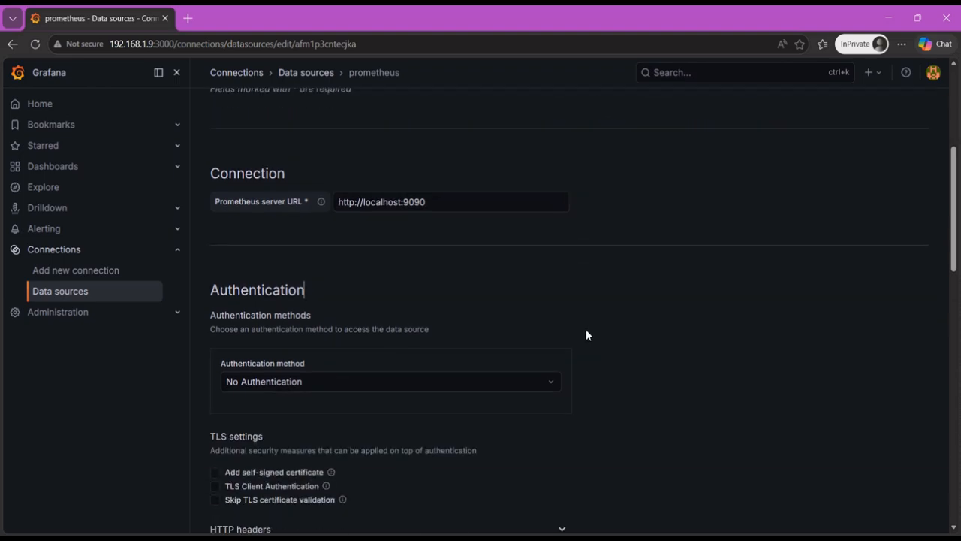
{"action": "scroll", "coordinate": [586, 335], "scroll_direction": "down", "scroll_amount": 15}
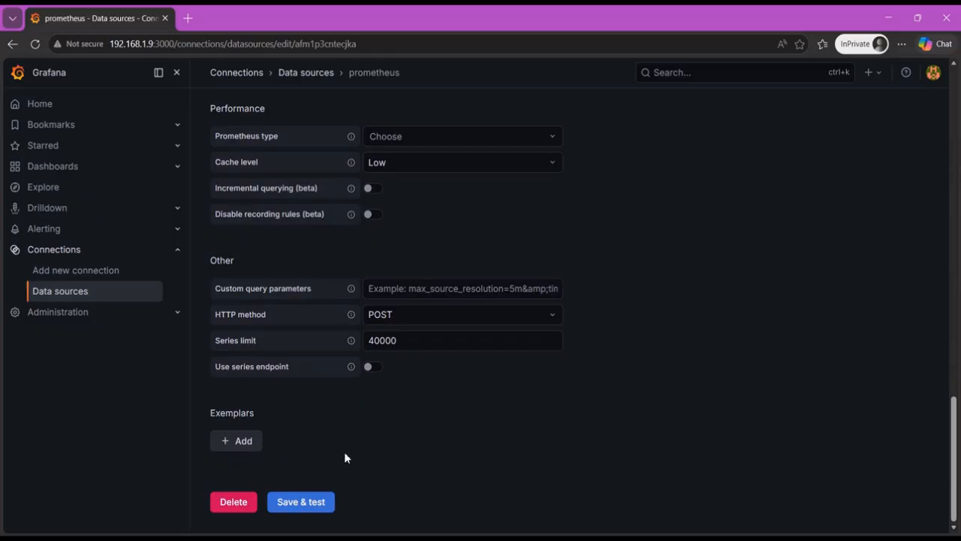
{"action": "left_click", "coordinate": [299, 505]}
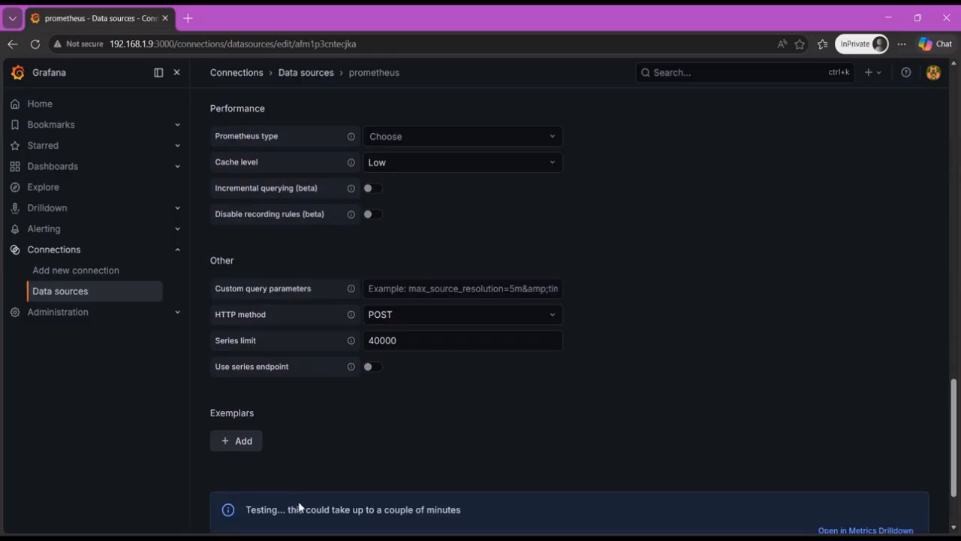
{"action": "scroll", "coordinate": [345, 435], "scroll_direction": "down", "scroll_amount": 3}
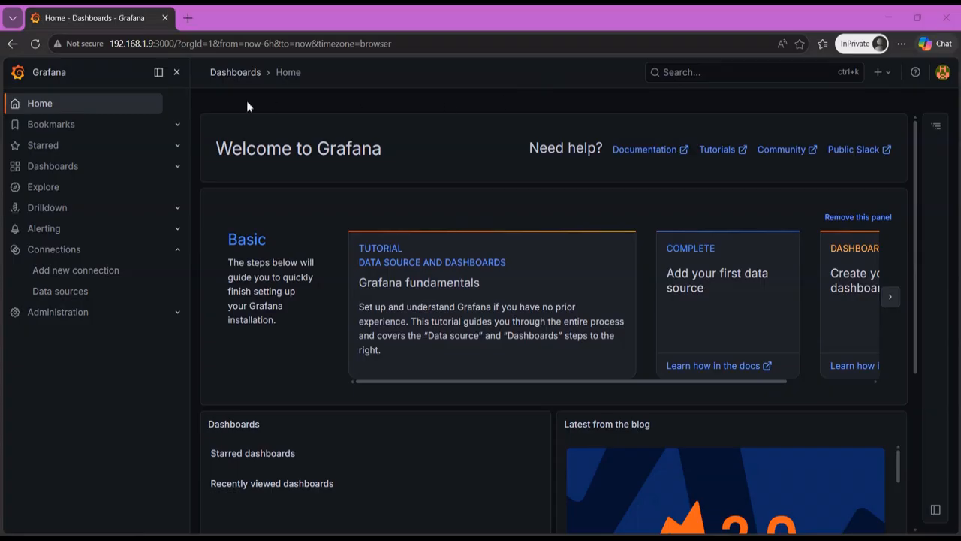
- Go to the dashboards overview, collapse the Connections group, and create a new dashboard
{"action": "left_click", "coordinate": [51, 170]}
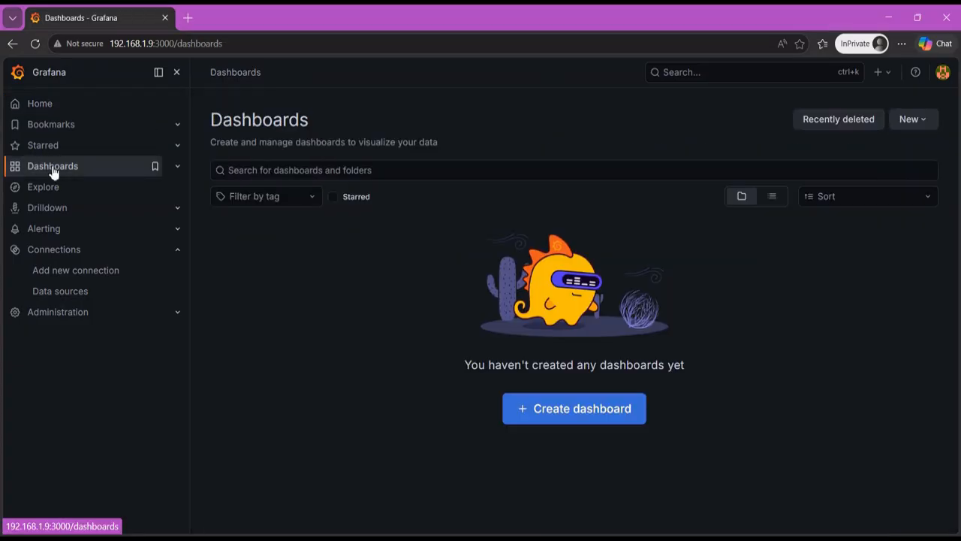
{"action": "left_click", "coordinate": [178, 251]}
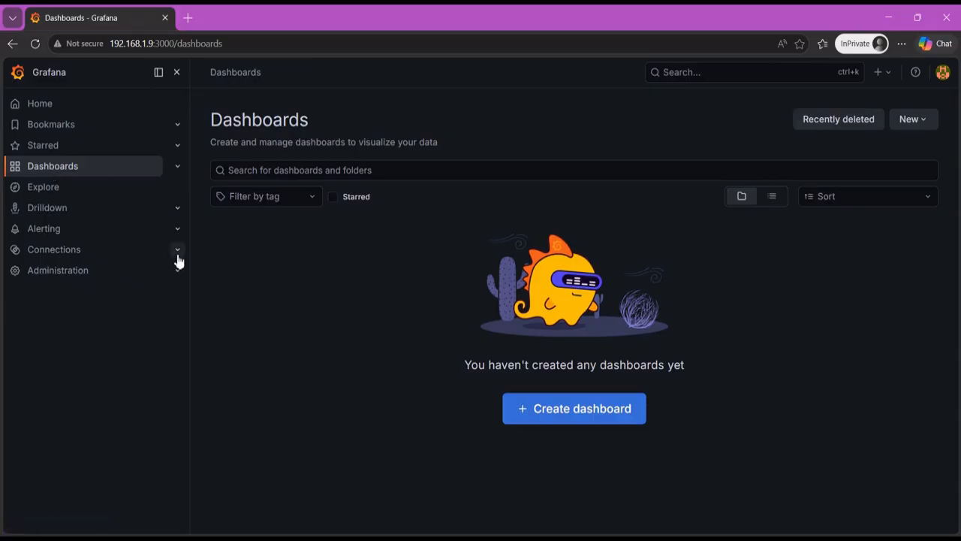
{"action": "left_click", "coordinate": [558, 412]}
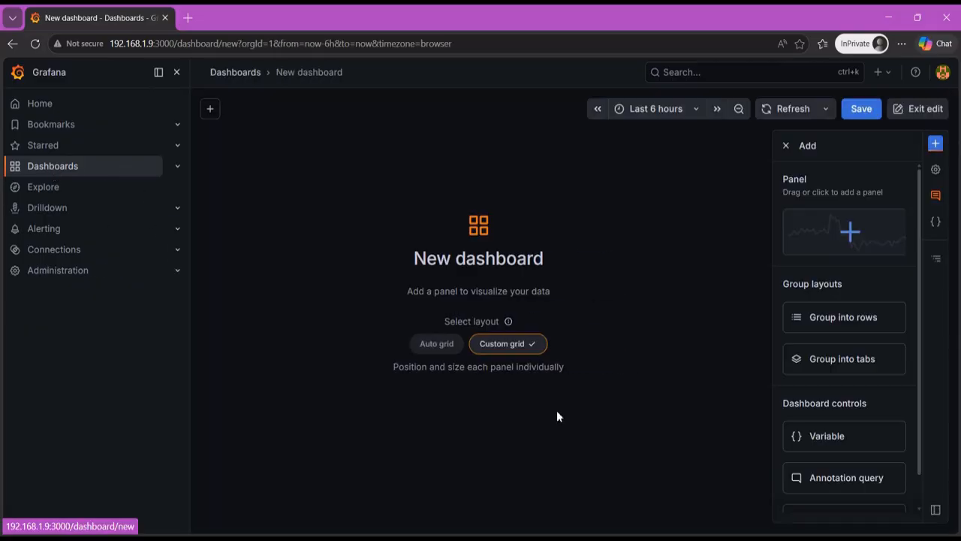
- Save the dashboard with the title SERVER CENTER and the description "Our First Grafana Dashboard", and leave edit mode
{"action": "left_click", "coordinate": [863, 113]}
{"action": "triple_click", "coordinate": [572, 166]}
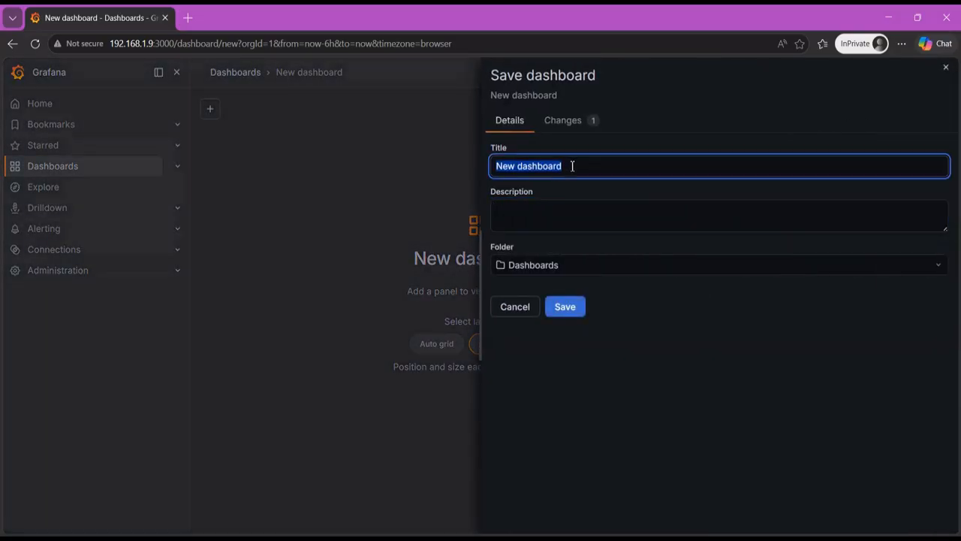
{"action": "type", "text": "SERVER CENTER"}
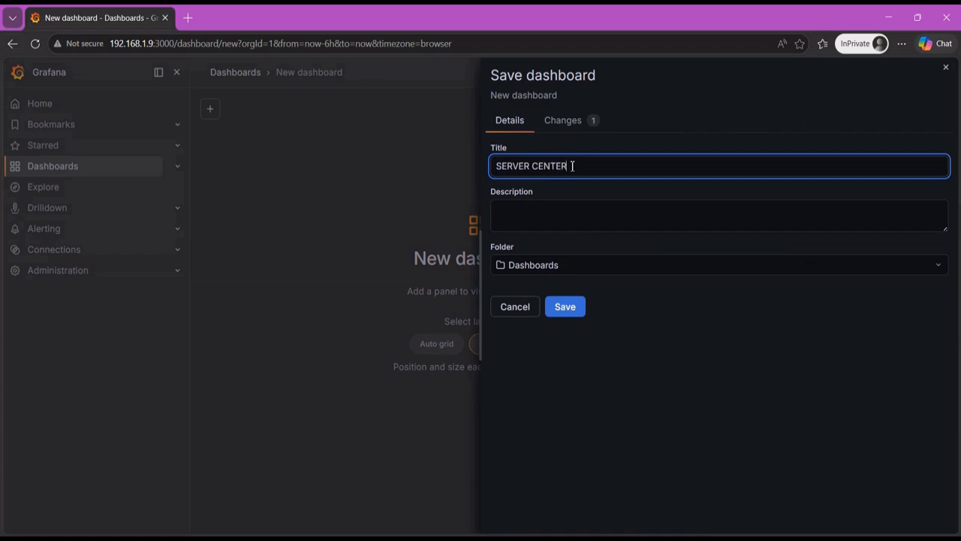
{"action": "left_click", "coordinate": [578, 214]}
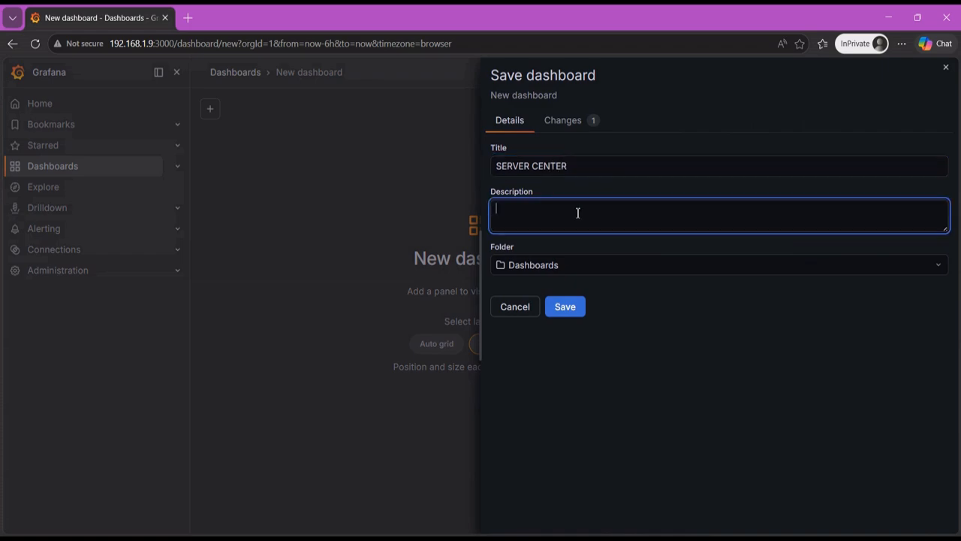
{"action": "type", "text": "Our First Grafana Dashboard"}
{"action": "left_click", "coordinate": [567, 306]}
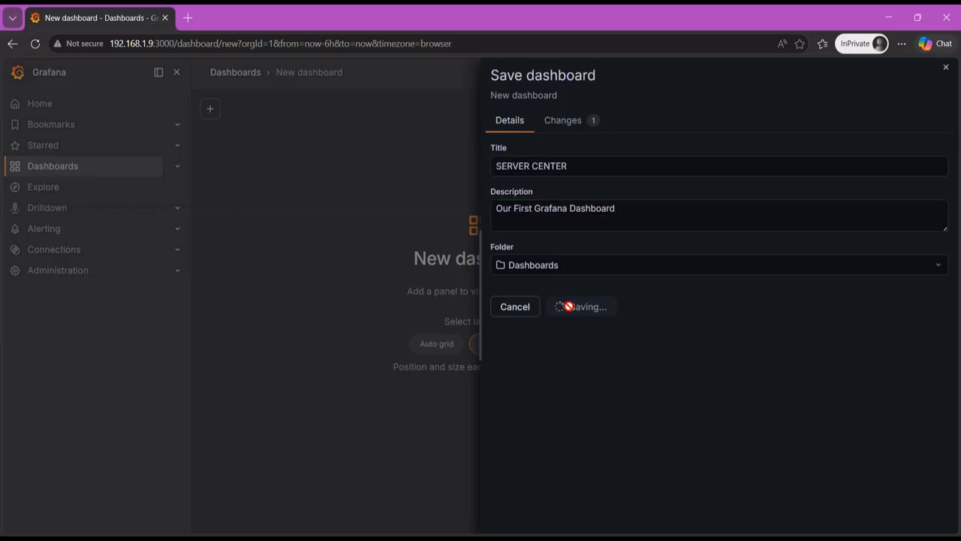
{"action": "left_click", "coordinate": [942, 127]}
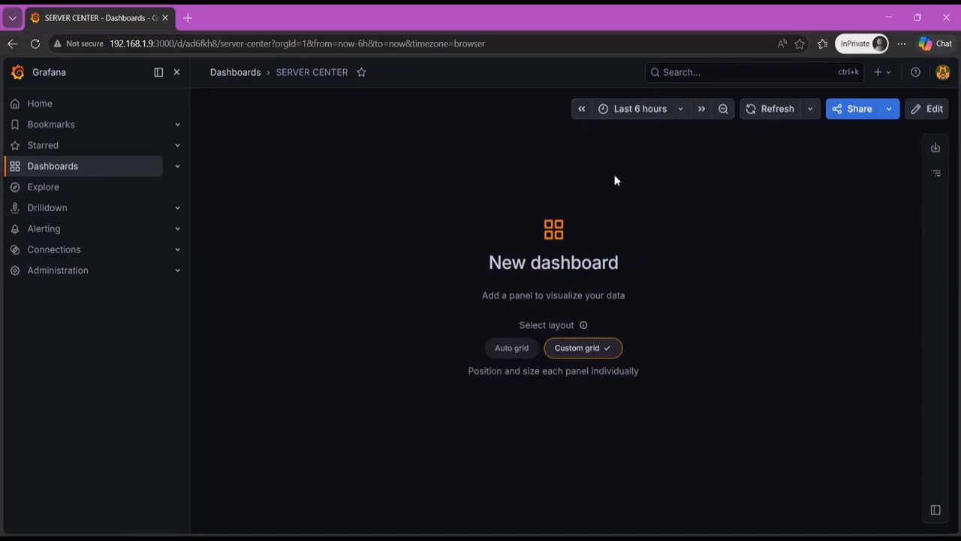
- Reopen the dashboard for editing, place a new panel in the upper-left of the grid, and shrink it slightly
{"action": "left_click", "coordinate": [924, 110]}
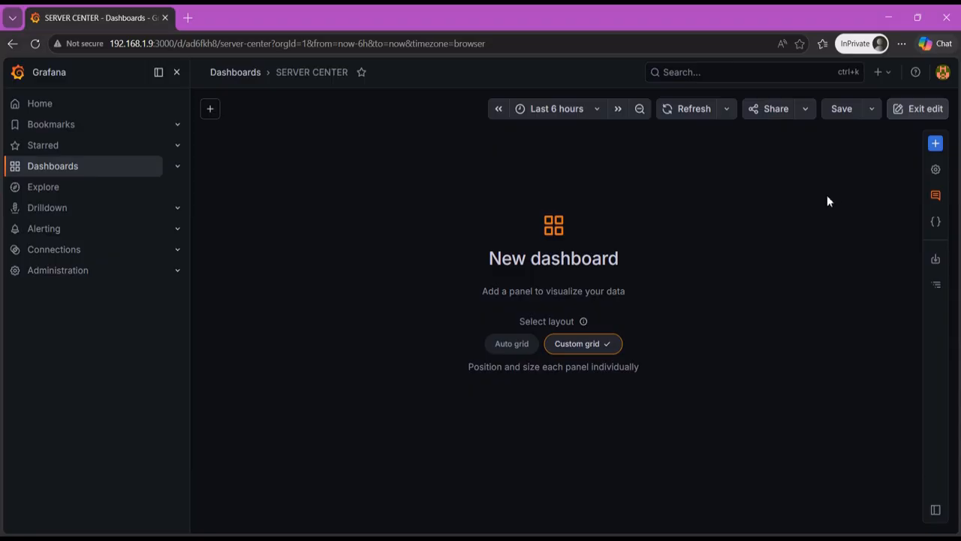
{"action": "left_click", "coordinate": [937, 145]}
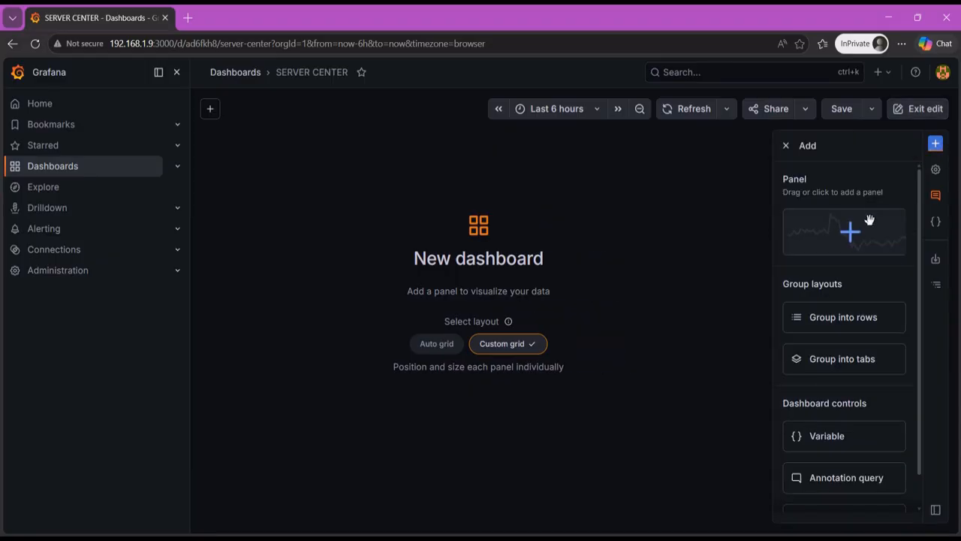
{"action": "left_click_drag", "start_coordinate": [868, 217], "coordinate": [284, 179]}
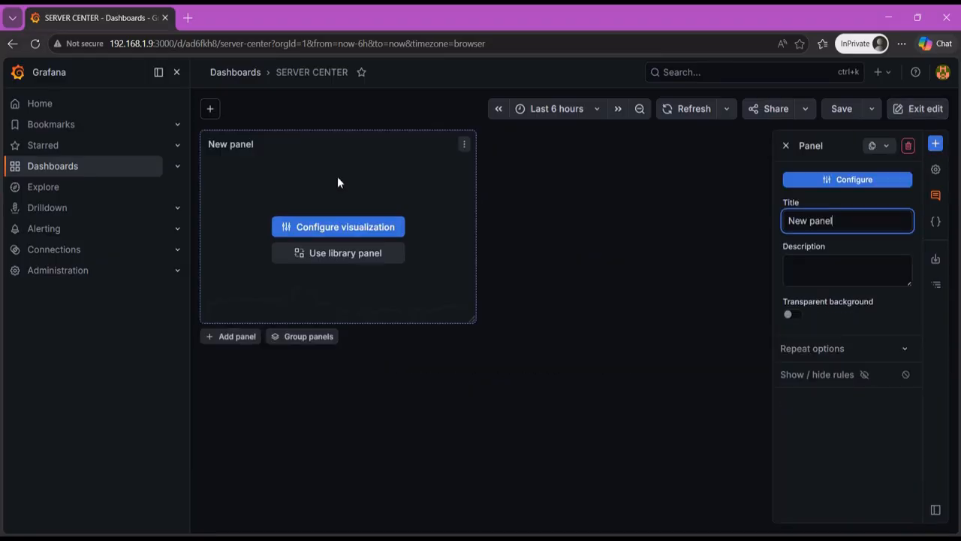
{"action": "left_click_drag", "start_coordinate": [474, 321], "coordinate": [441, 276]}
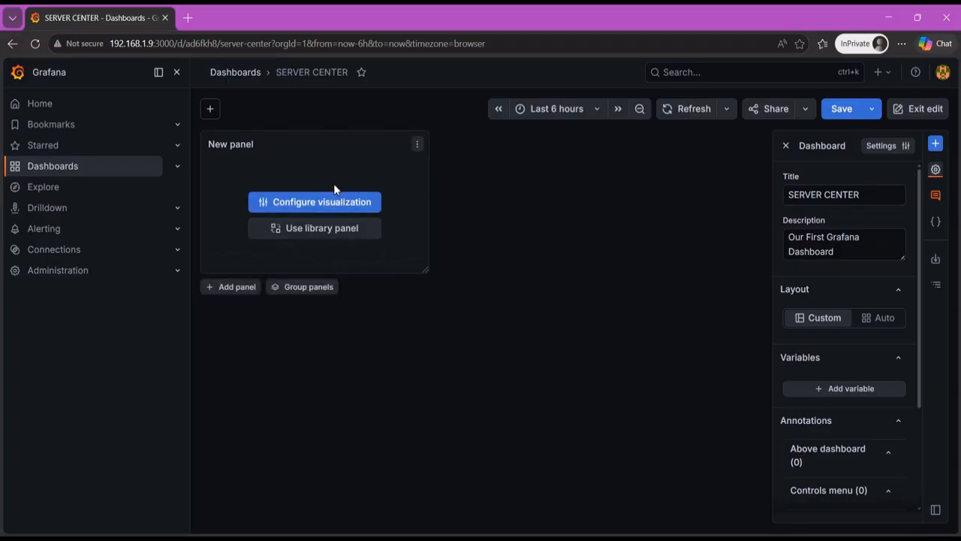
- Rename the new panel as TOTAL STORAGE
{"action": "left_click", "coordinate": [325, 173]}
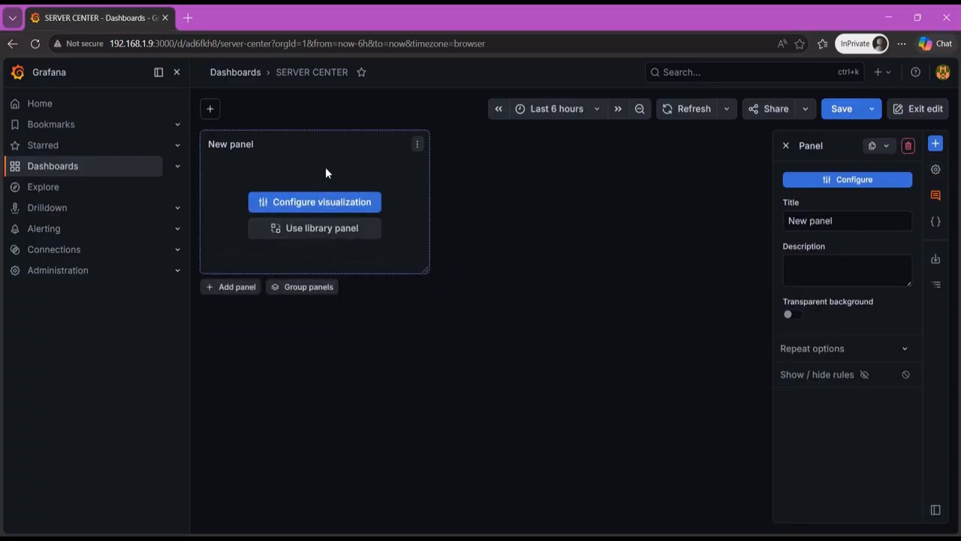
{"action": "triple_click", "coordinate": [848, 222]}
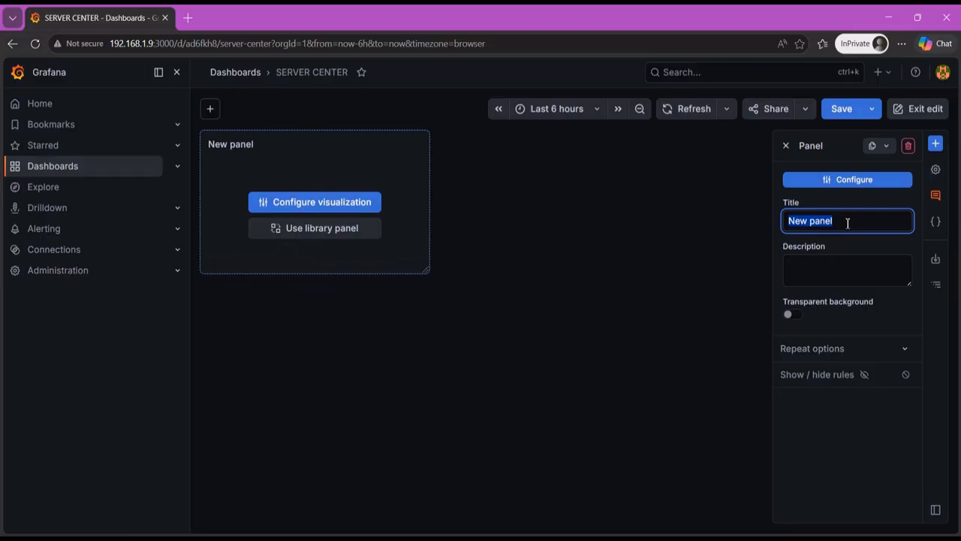
{"action": "type", "text": "TOTAL STORAG"}
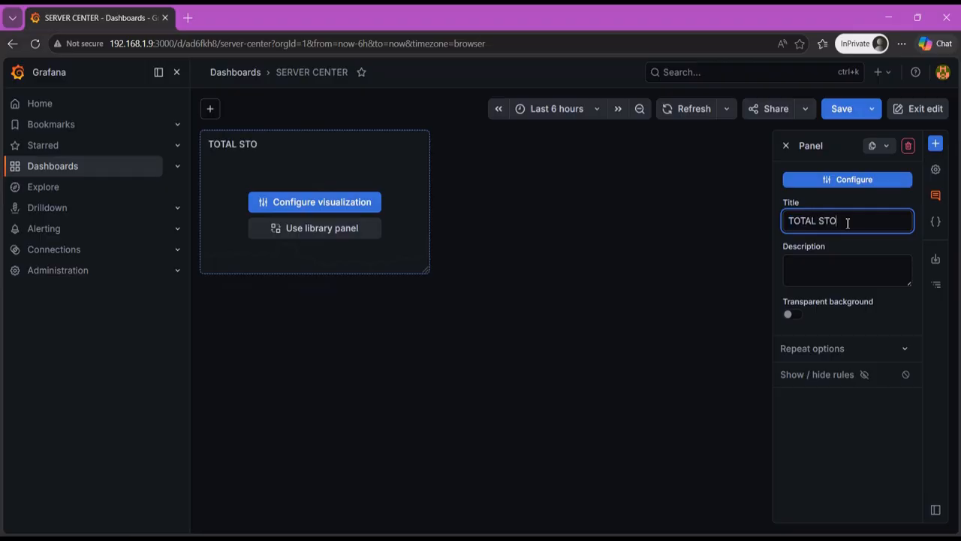
{"action": "key", "text": "BackSpace"}
{"action": "type", "text": "AGE"}
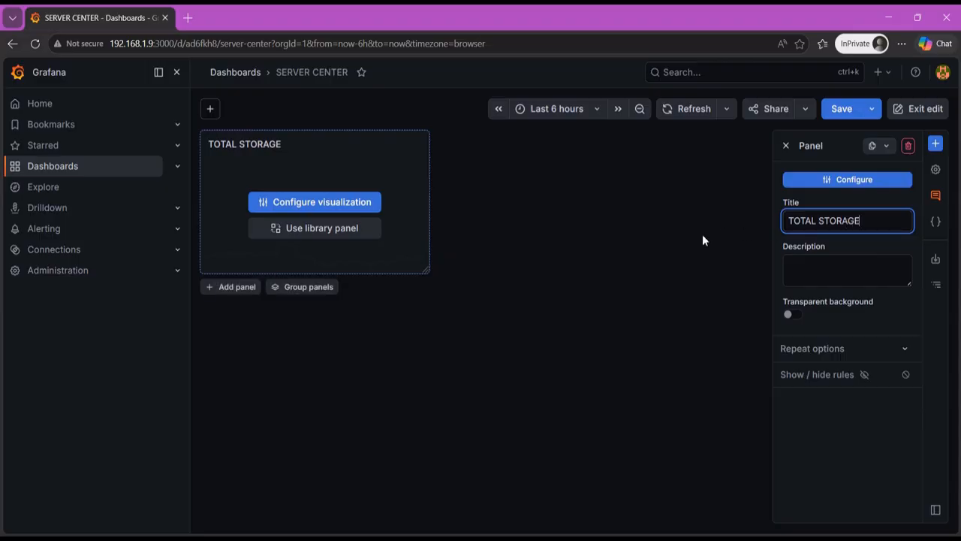
{"action": "left_click", "coordinate": [665, 235]}
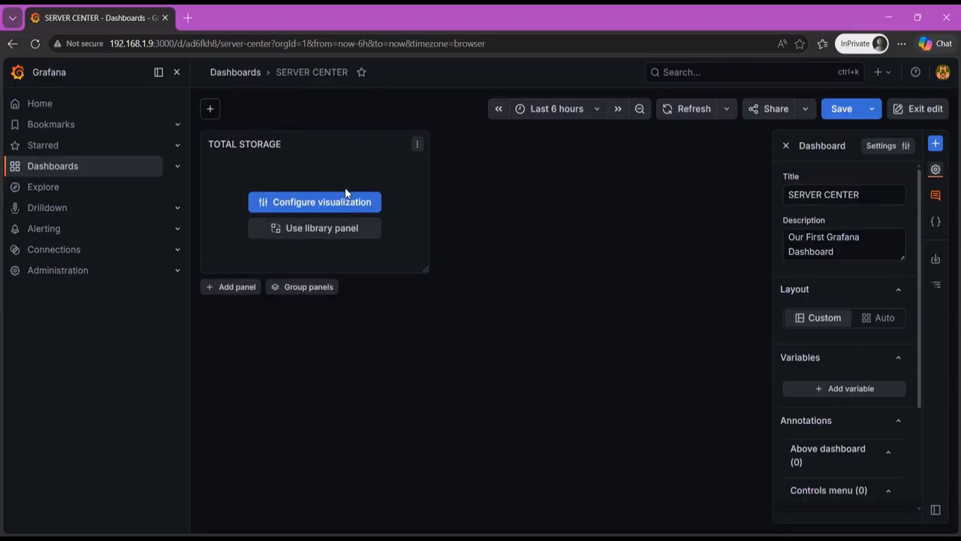
- Open the TOTAL STORAGE panel for visualization configuration, search all visualizations for "stat", and apply the Stat type
{"action": "left_click", "coordinate": [331, 208]}
{"action": "left_click", "coordinate": [787, 144]}
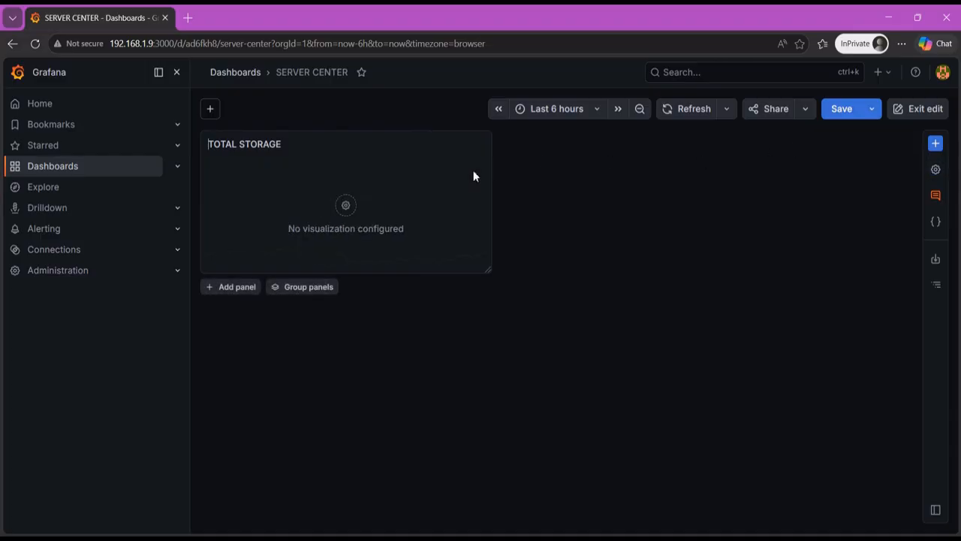
{"action": "left_click", "coordinate": [378, 203]}
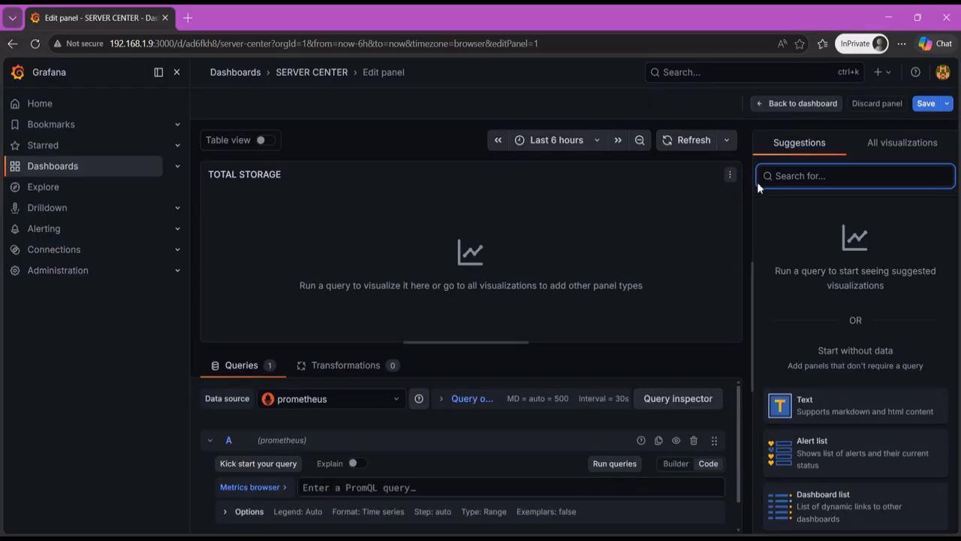
{"action": "left_click", "coordinate": [895, 144]}
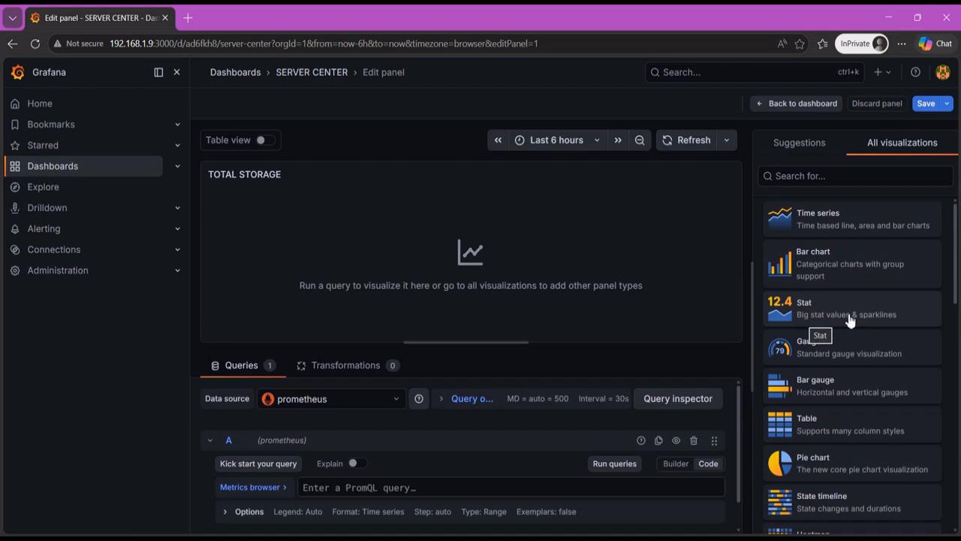
{"action": "left_click", "coordinate": [807, 176]}
{"action": "type", "text": "stat"}
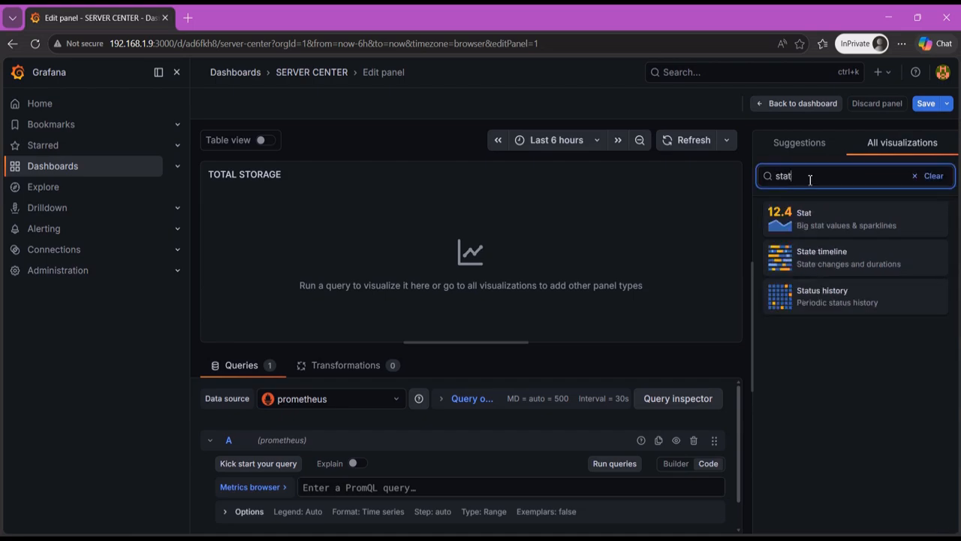
{"action": "left_click", "coordinate": [827, 217]}
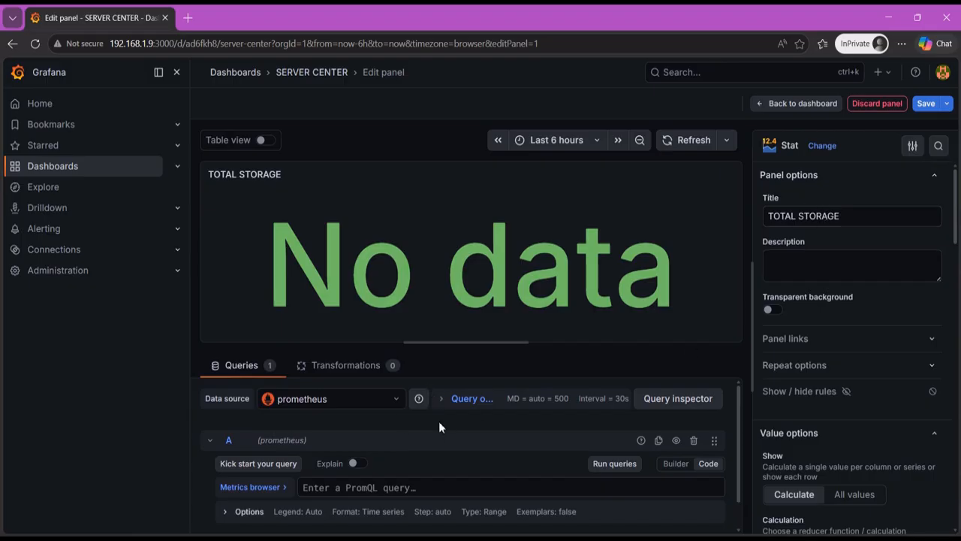
- Check the data source choices for the panel's query, keeping prometheus, and view the query A editor
{"action": "left_click", "coordinate": [390, 410]}
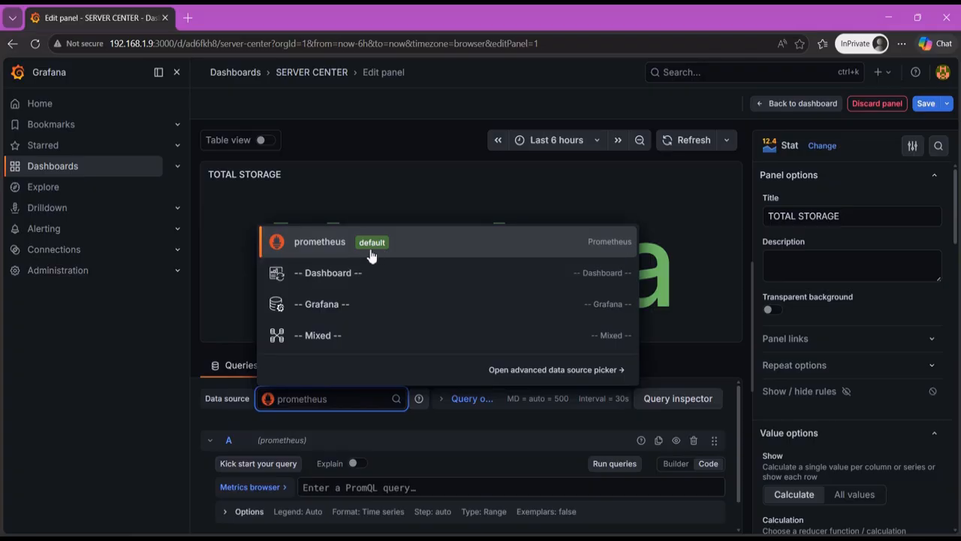
{"action": "left_click", "coordinate": [422, 423]}
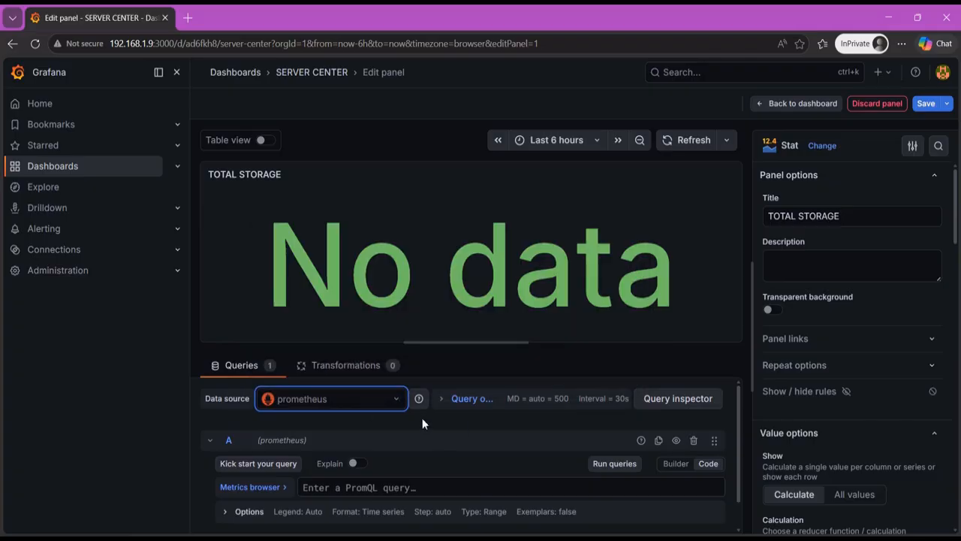
{"action": "scroll", "coordinate": [423, 417], "scroll_direction": "down", "scroll_amount": 1}
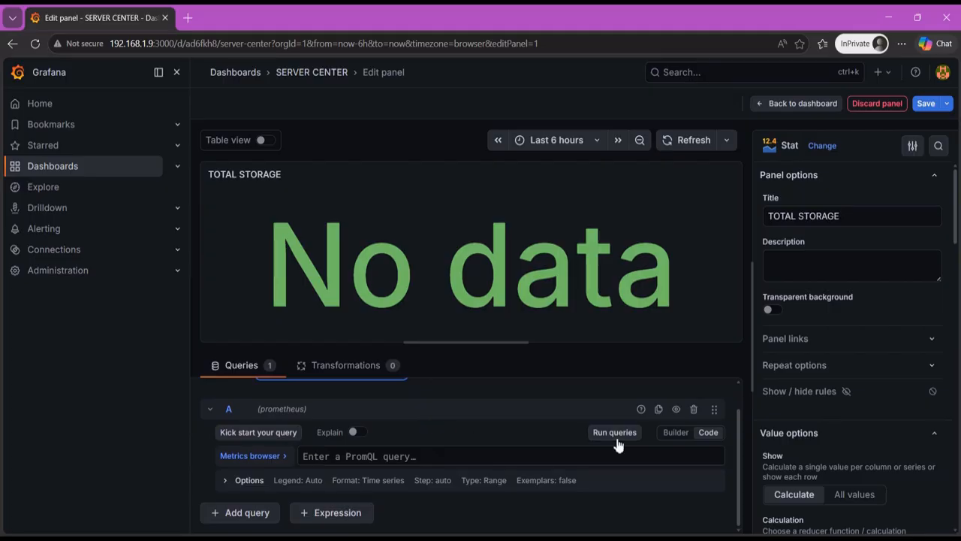
- Keep query A in code mode after checking the builder, and enter the metric node_filesystem_size_bytes
{"action": "left_click", "coordinate": [674, 438]}
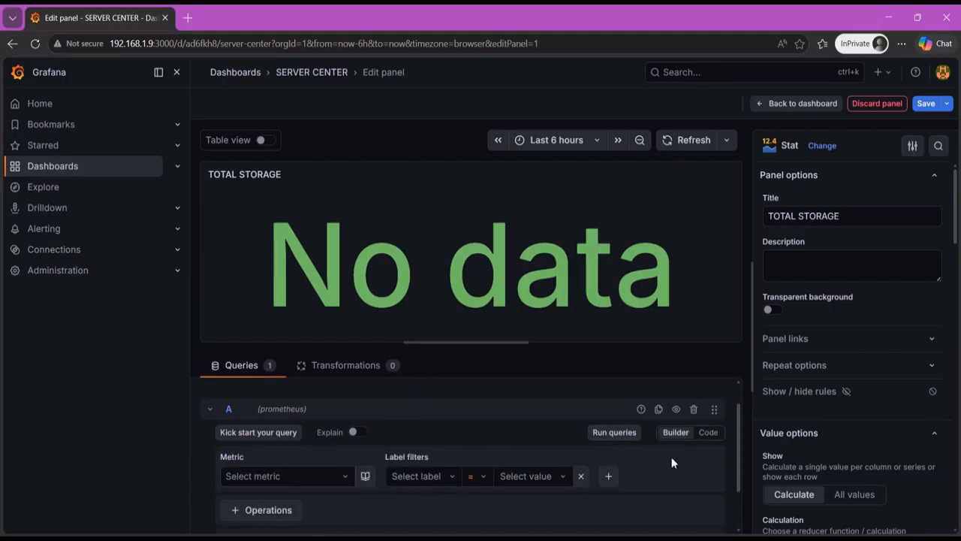
{"action": "left_click", "coordinate": [709, 434]}
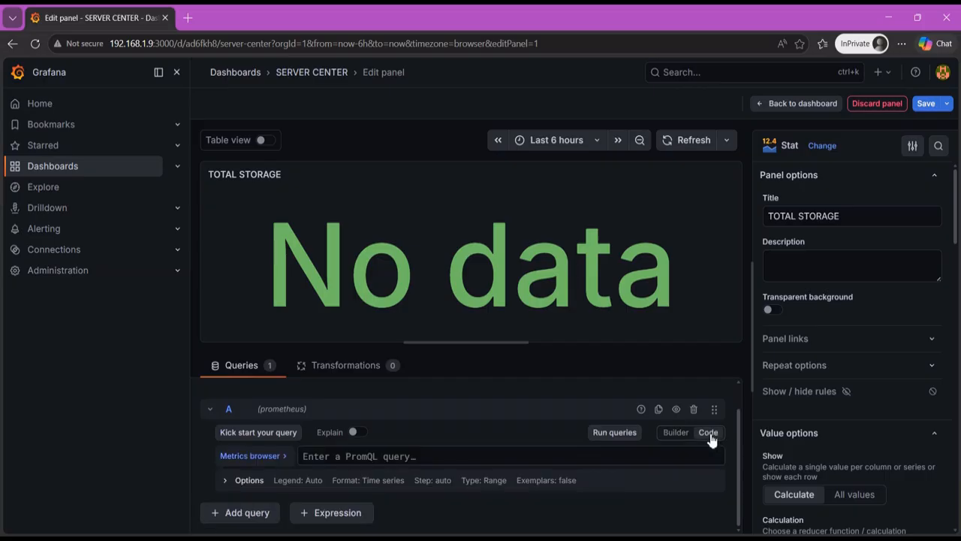
{"action": "left_click", "coordinate": [407, 457]}
{"action": "type", "text": "nod"}
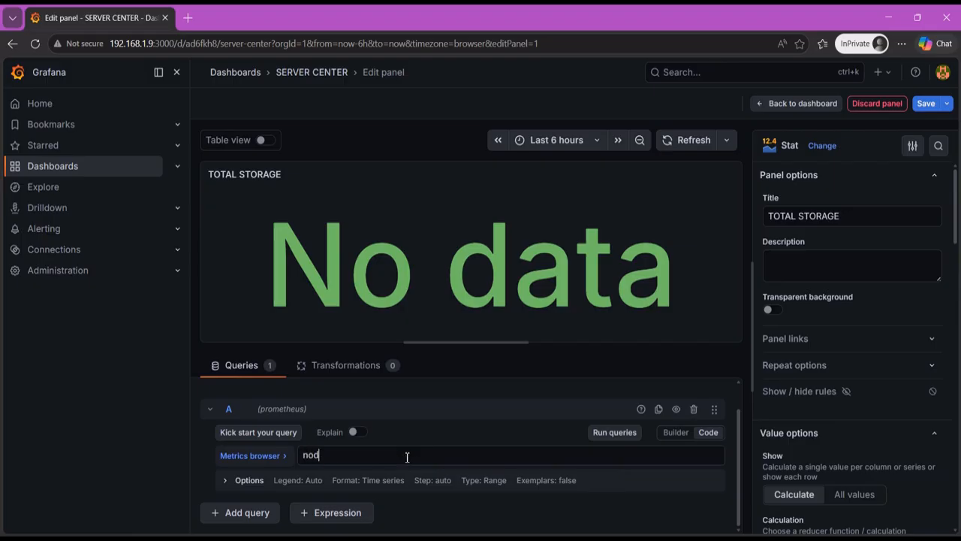
{"action": "type", "text": "e_filesy"}
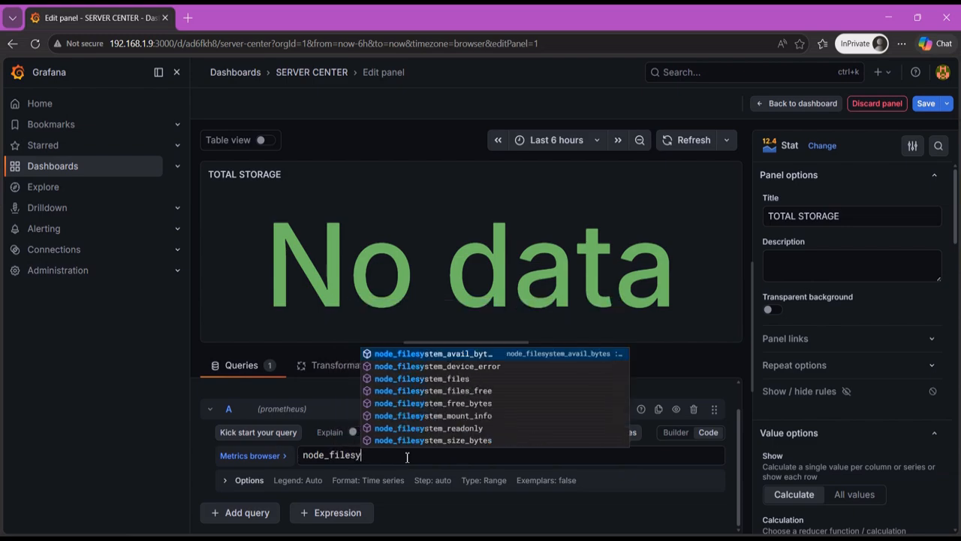
{"action": "type", "text": "stem"}
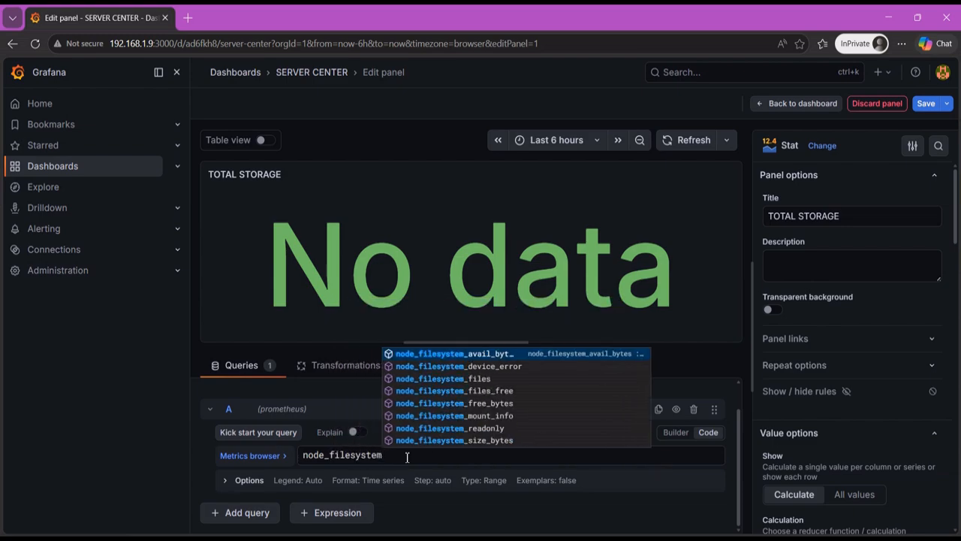
{"action": "type", "text": "_size"}
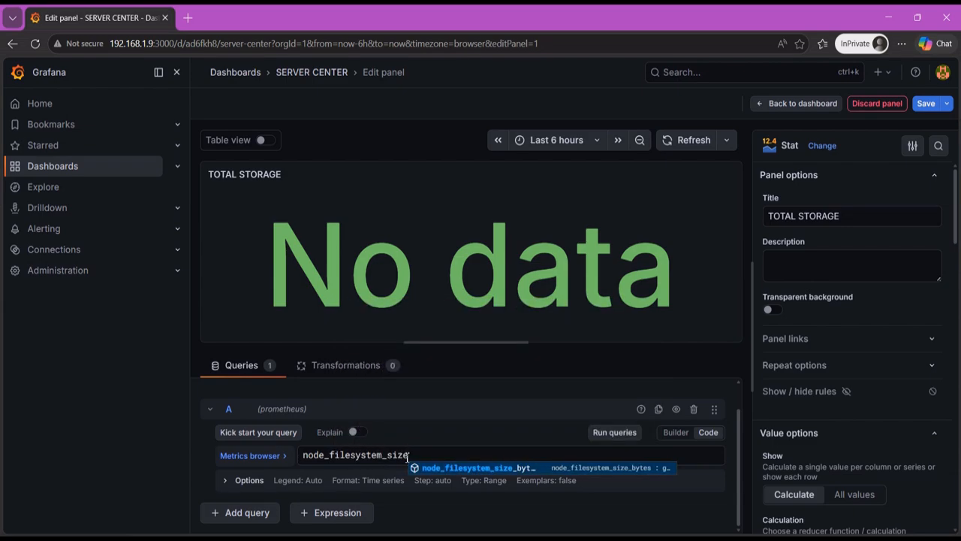
{"action": "type", "text": "_bytes"}
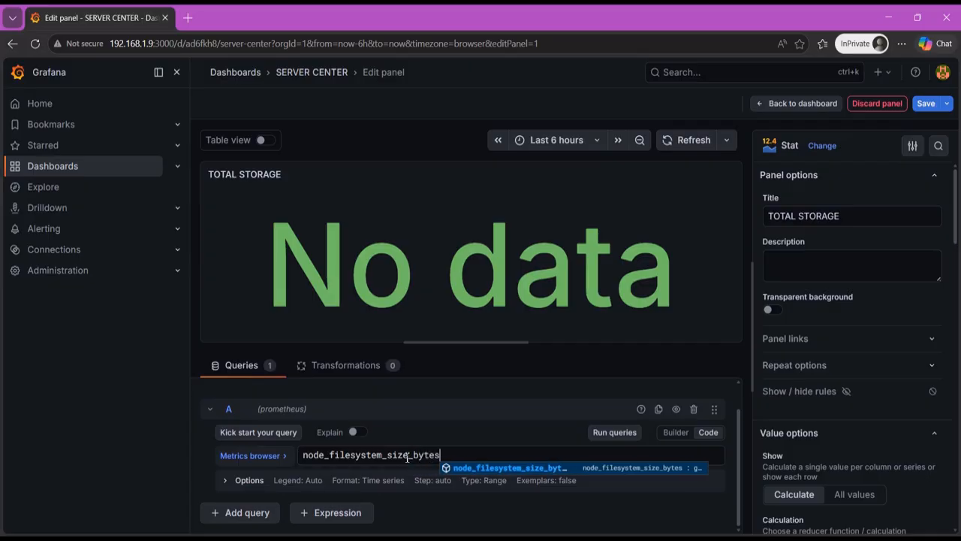
{"action": "type", "text": "{"}
- Add the label filter mountpoint="/" in braces after the metric in query A
{"action": "key", "text": "Escape"}
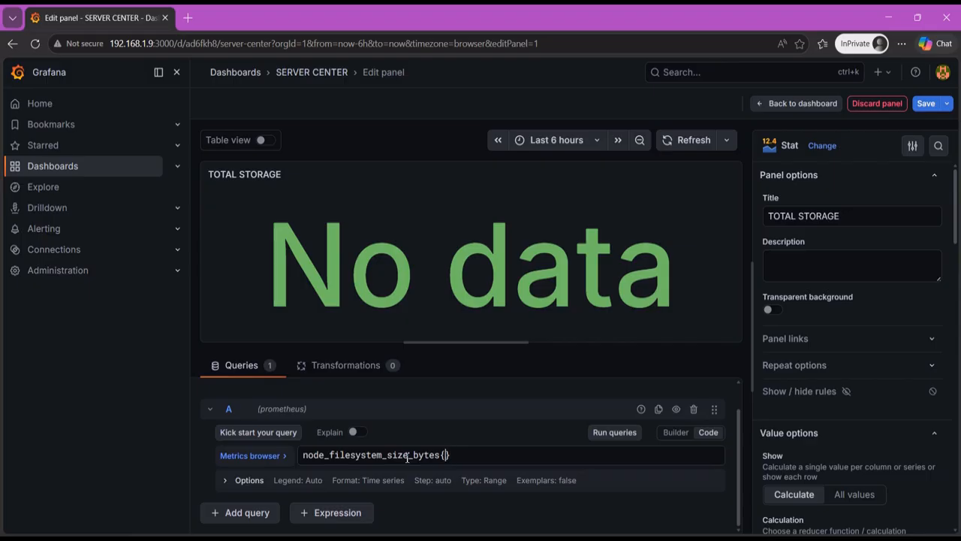
{"action": "type", "text": "mountpoint"}
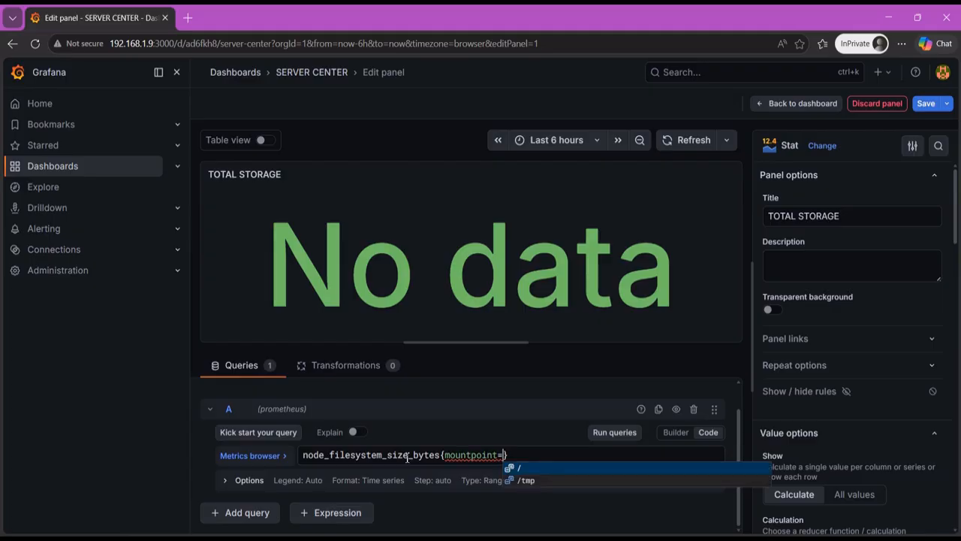
{"action": "type", "text": "=\""}
{"action": "key", "text": "Escape"}
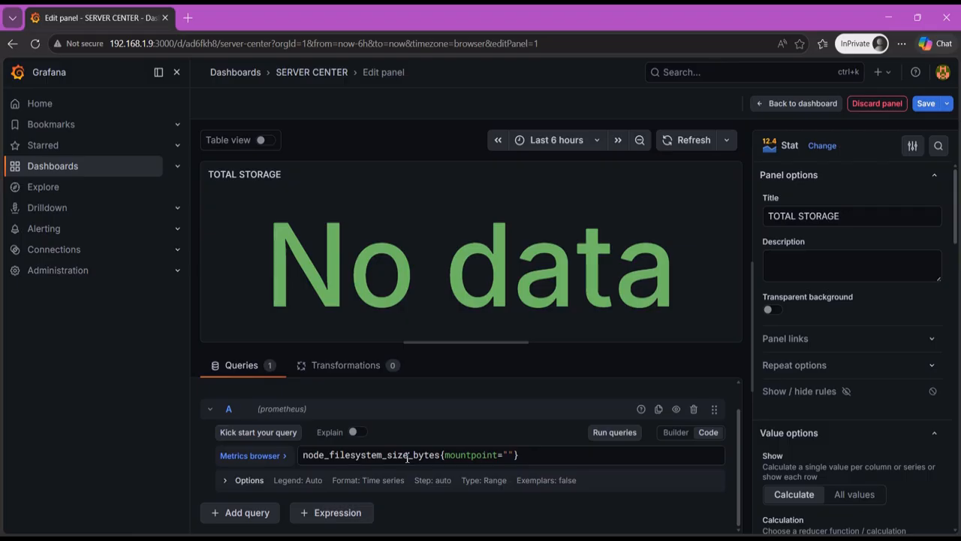
{"action": "type", "text": "/"}
{"action": "key", "text": "Right"}
- Add a second label filter fstype="ext4" to query A and run the query
{"action": "type", "text": ","}
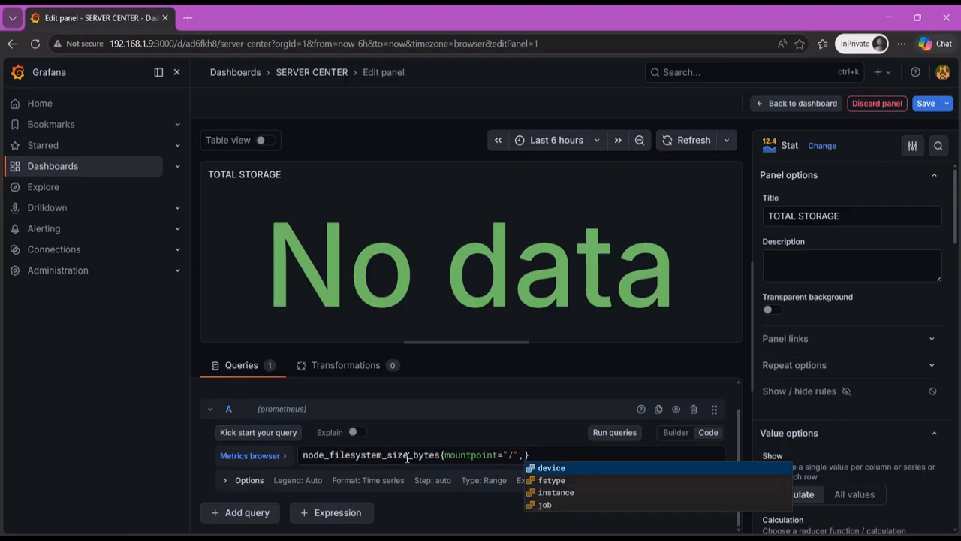
{"action": "key", "text": "Down"}
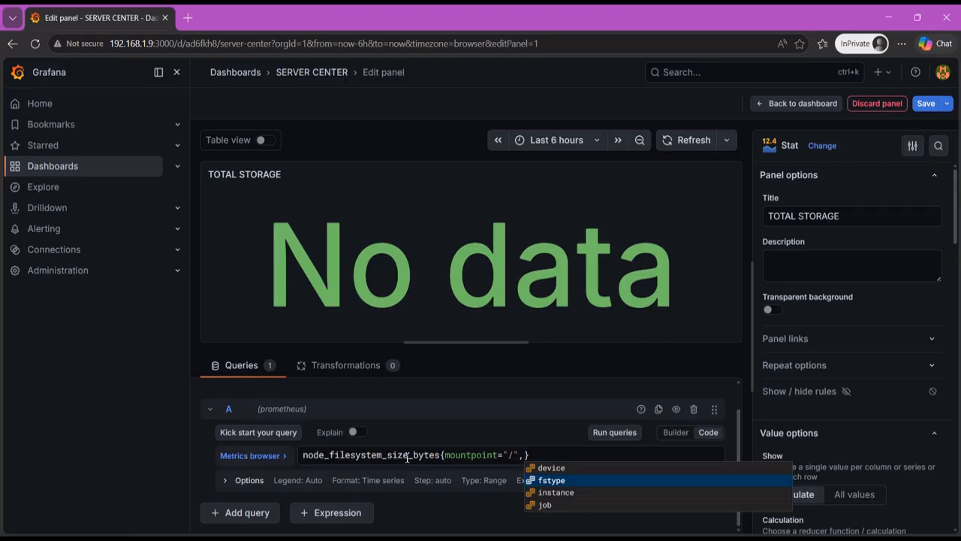
{"action": "key", "text": "Return"}
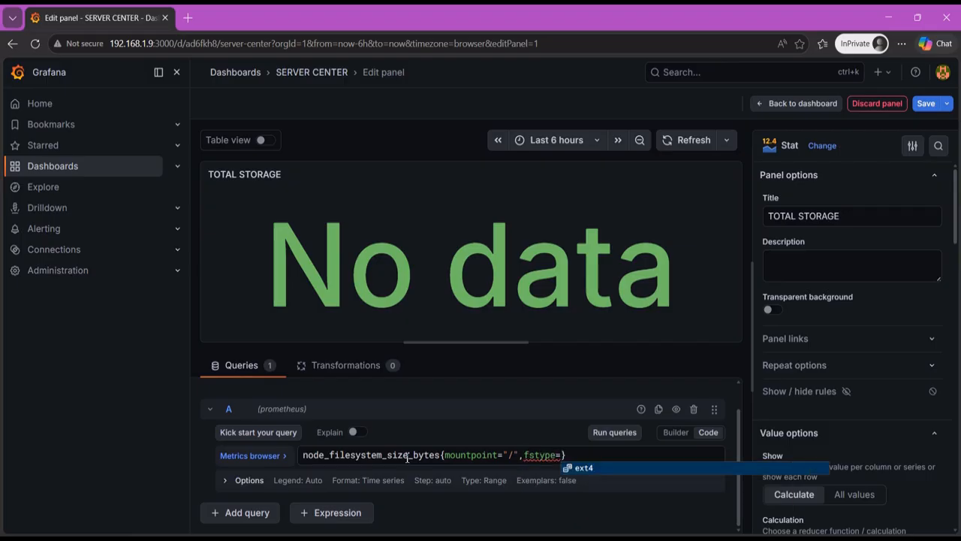
{"action": "type", "text": "\"ext"}
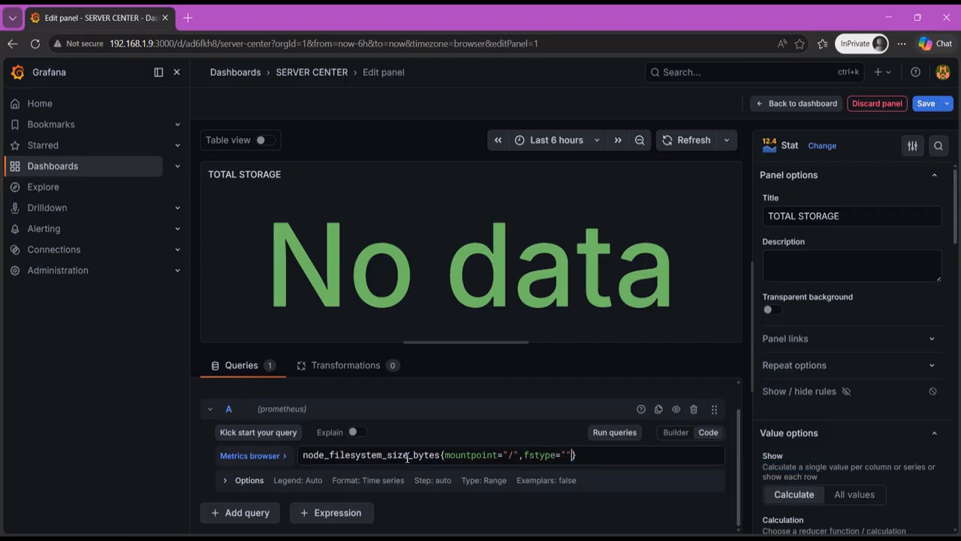
{"action": "type", "text": "4"}
{"action": "left_click", "coordinate": [621, 436]}
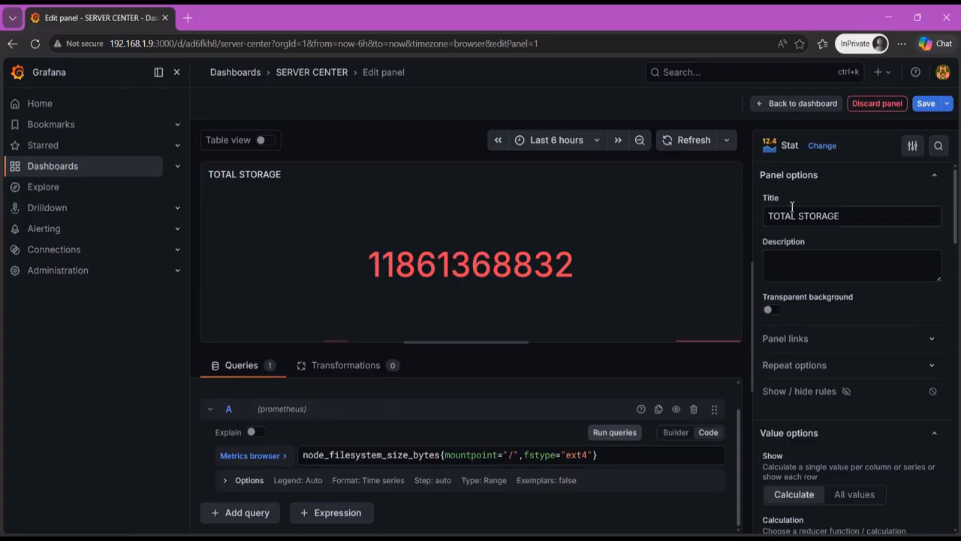
- Set the TOTAL STORAGE panel's unit to the Data unit bytes(SI) in the standard options
{"action": "scroll", "coordinate": [832, 333], "scroll_direction": "down", "scroll_amount": 2}
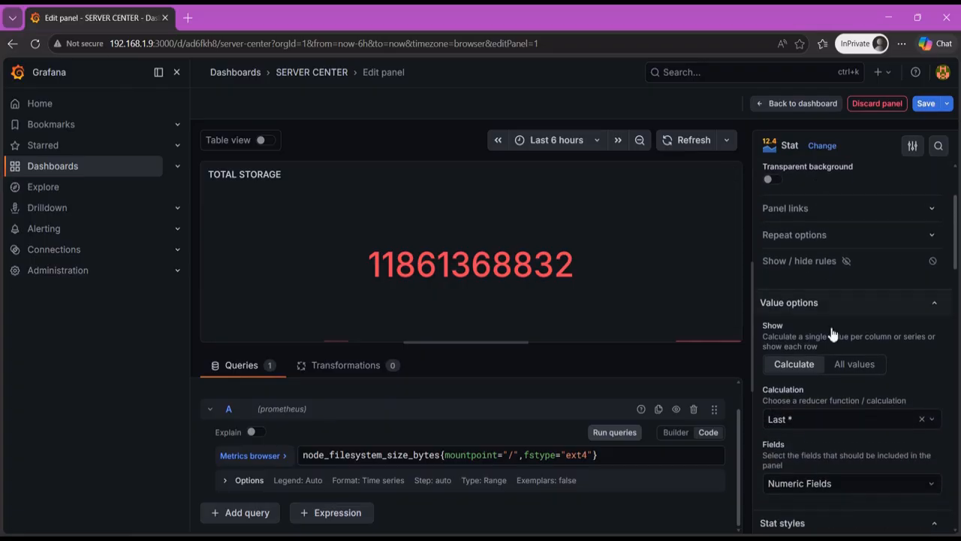
{"action": "scroll", "coordinate": [824, 309], "scroll_direction": "down", "scroll_amount": 7}
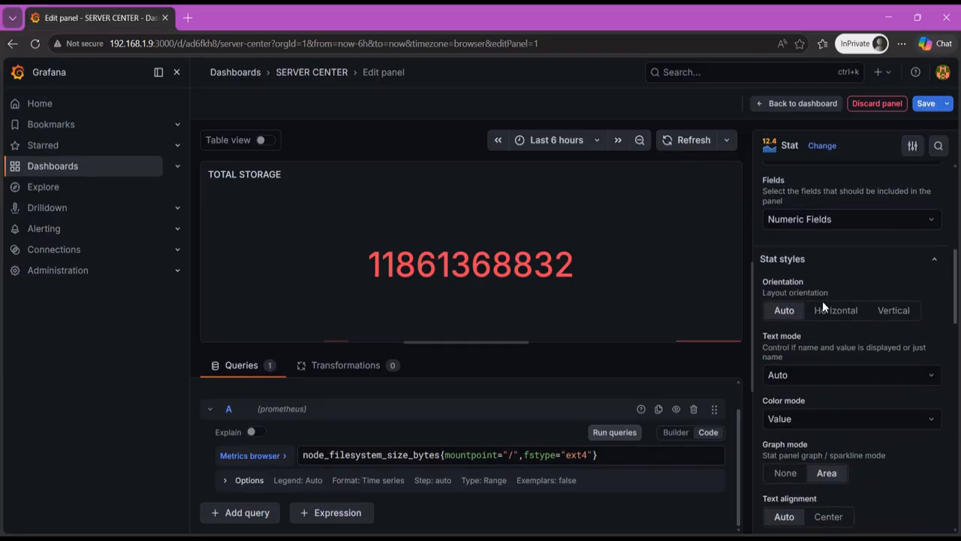
{"action": "scroll", "coordinate": [823, 307], "scroll_direction": "down", "scroll_amount": 2}
{"action": "scroll", "coordinate": [818, 285], "scroll_direction": "down", "scroll_amount": 1}
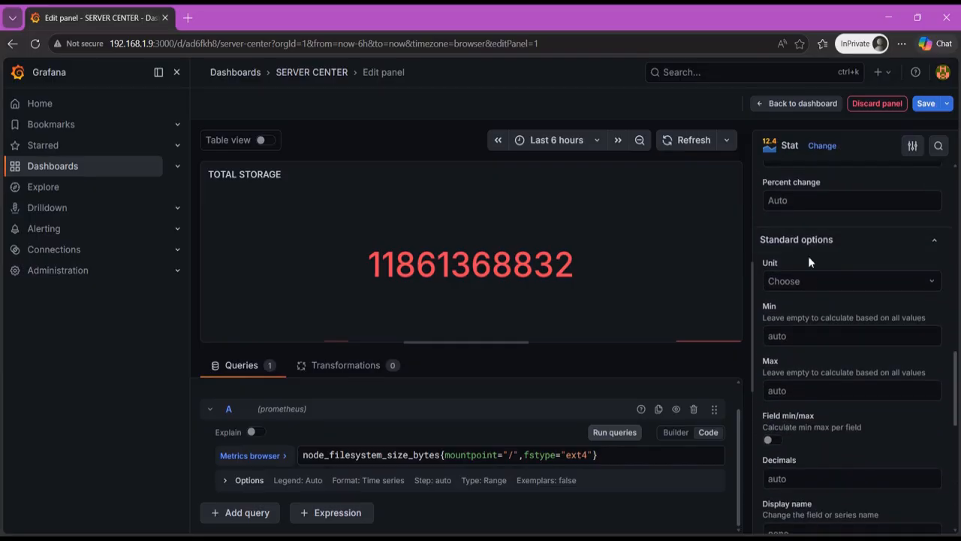
{"action": "left_click", "coordinate": [857, 243]}
{"action": "left_click", "coordinate": [857, 243]}
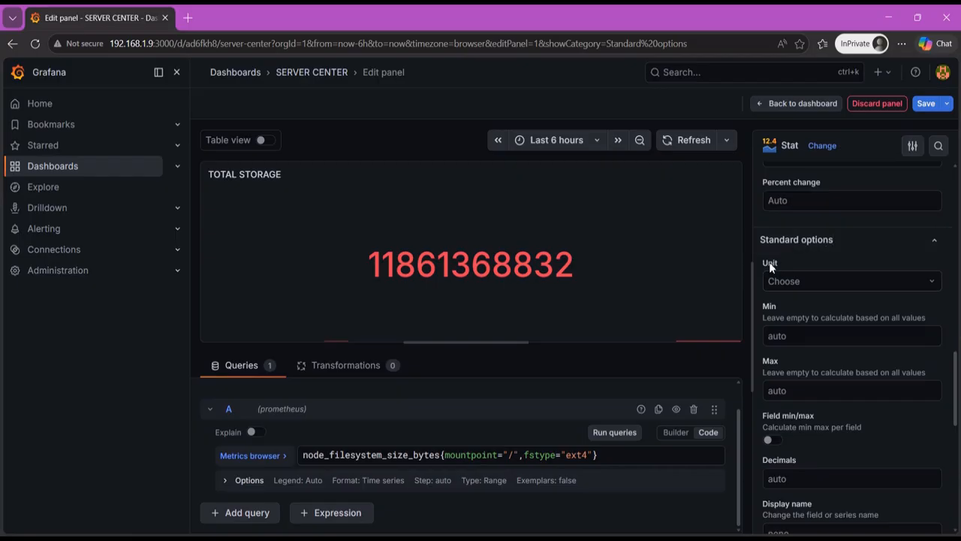
{"action": "left_click", "coordinate": [842, 278]}
{"action": "scroll", "coordinate": [829, 327], "scroll_direction": "down", "scroll_amount": 2}
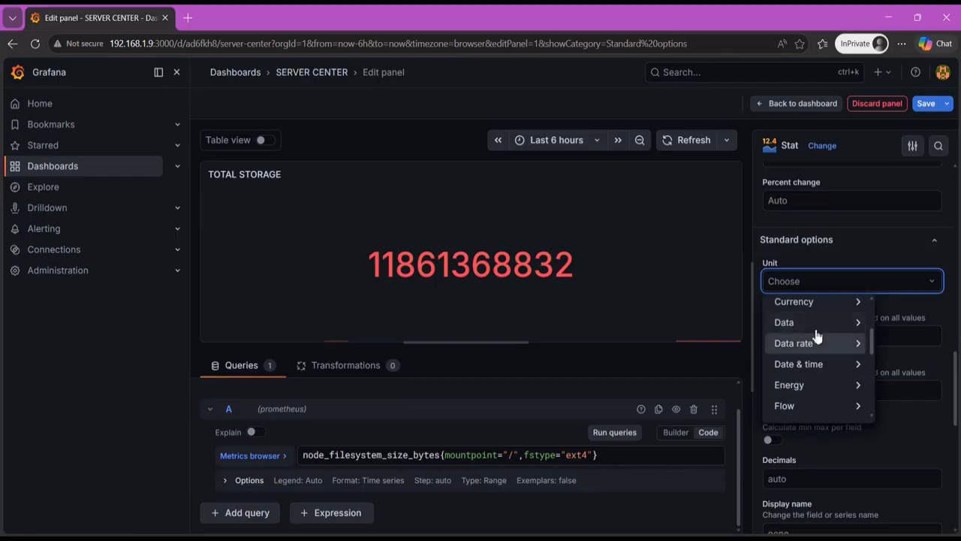
{"action": "mouse_move", "coordinate": [806, 326]}
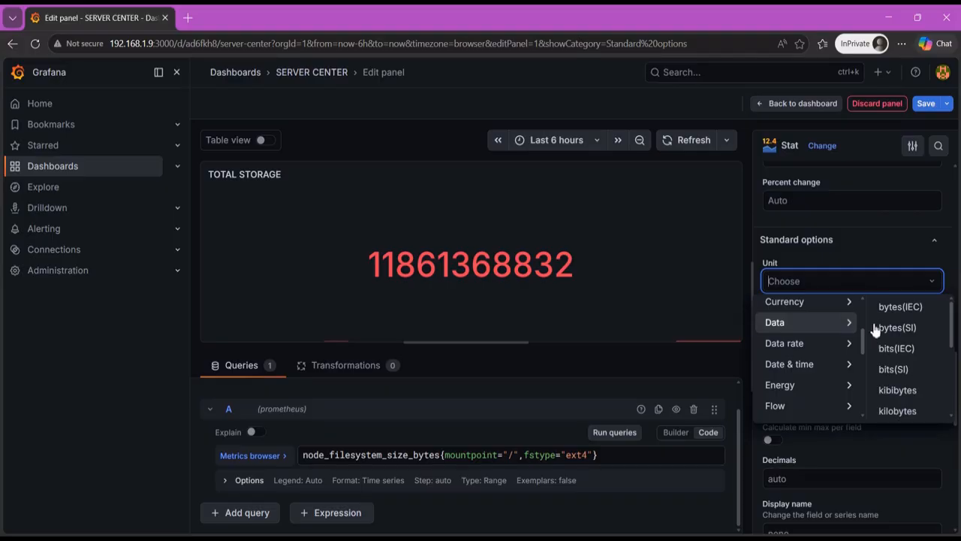
{"action": "left_click", "coordinate": [908, 336]}
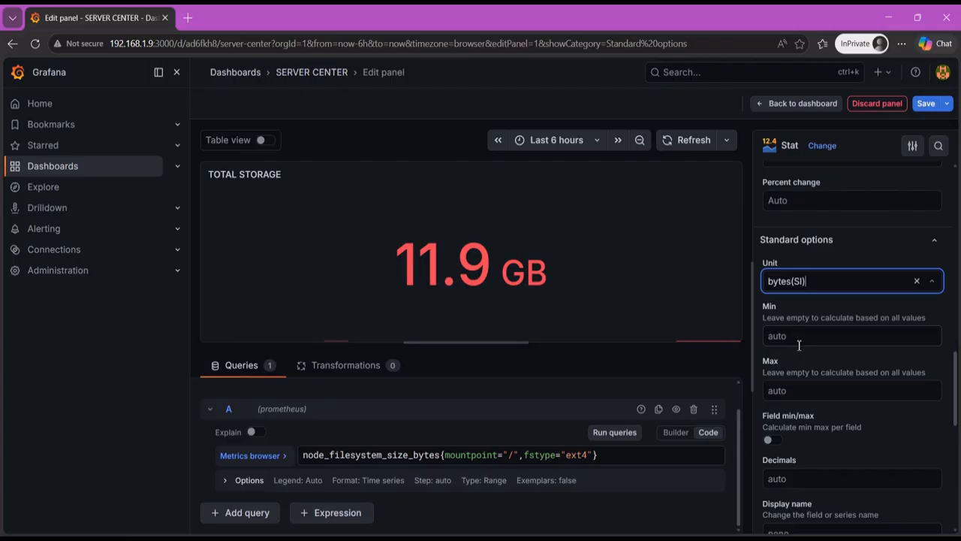
- Review the stat panel's display options, including the text mode and color mode choices, without changing them
{"action": "scroll", "coordinate": [847, 360], "scroll_direction": "up", "scroll_amount": 2}
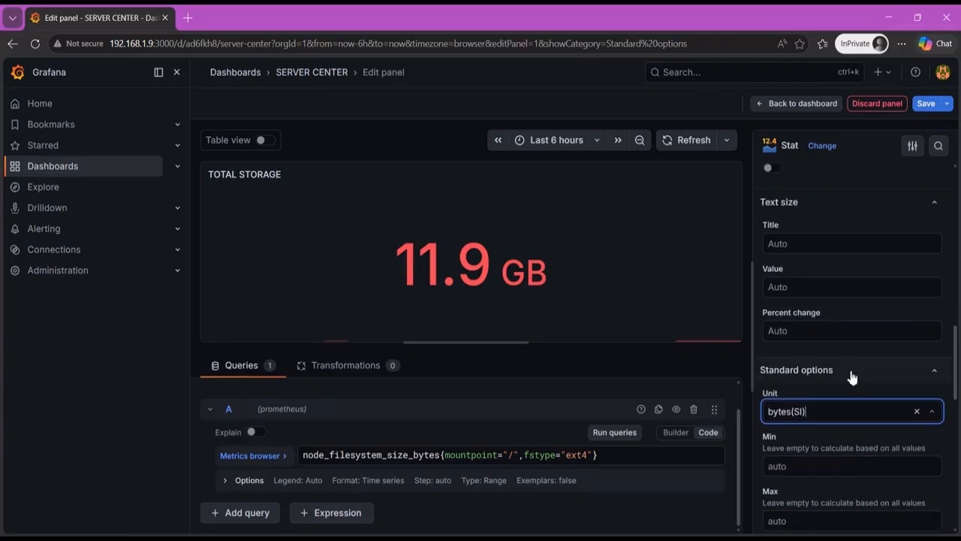
{"action": "scroll", "coordinate": [858, 385], "scroll_direction": "up", "scroll_amount": 4}
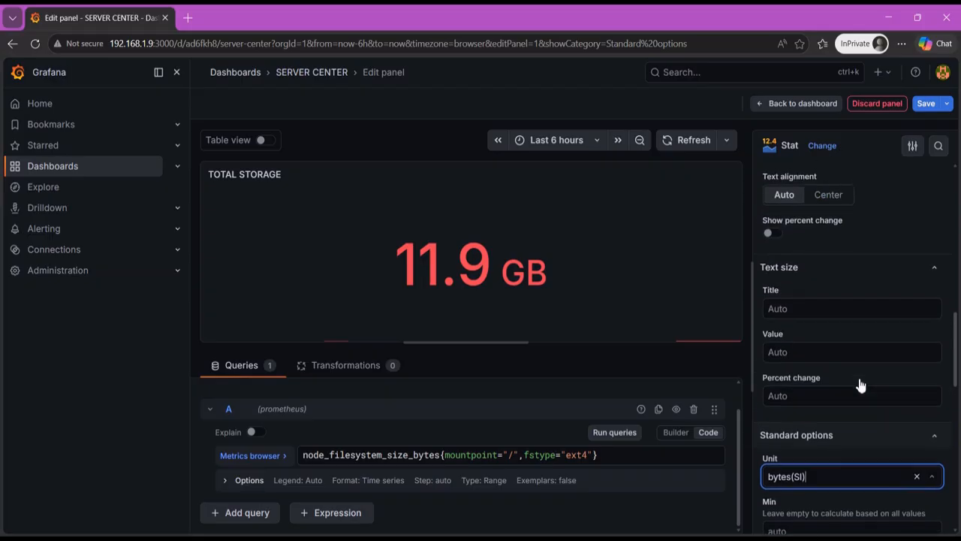
{"action": "scroll", "coordinate": [879, 383], "scroll_direction": "up", "scroll_amount": 4}
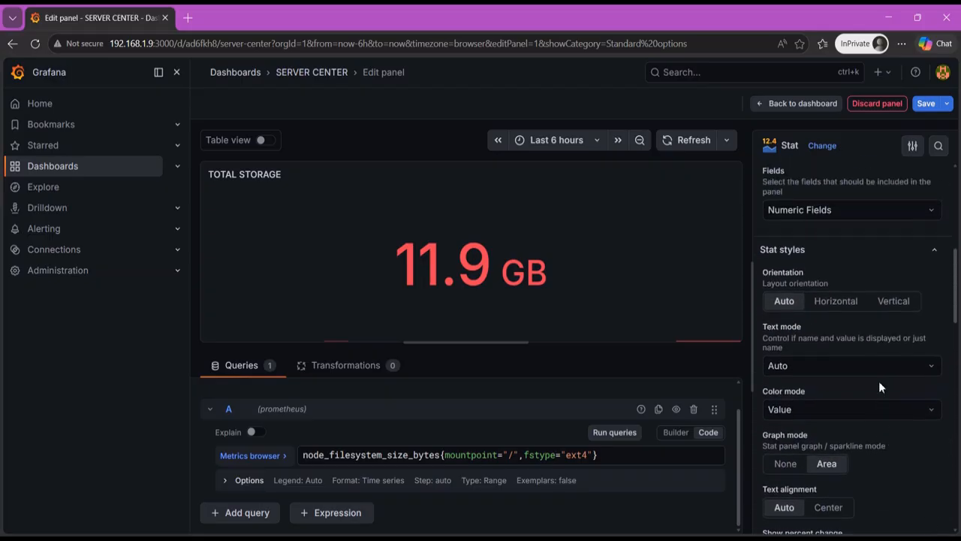
{"action": "scroll", "coordinate": [882, 388], "scroll_direction": "up", "scroll_amount": 4}
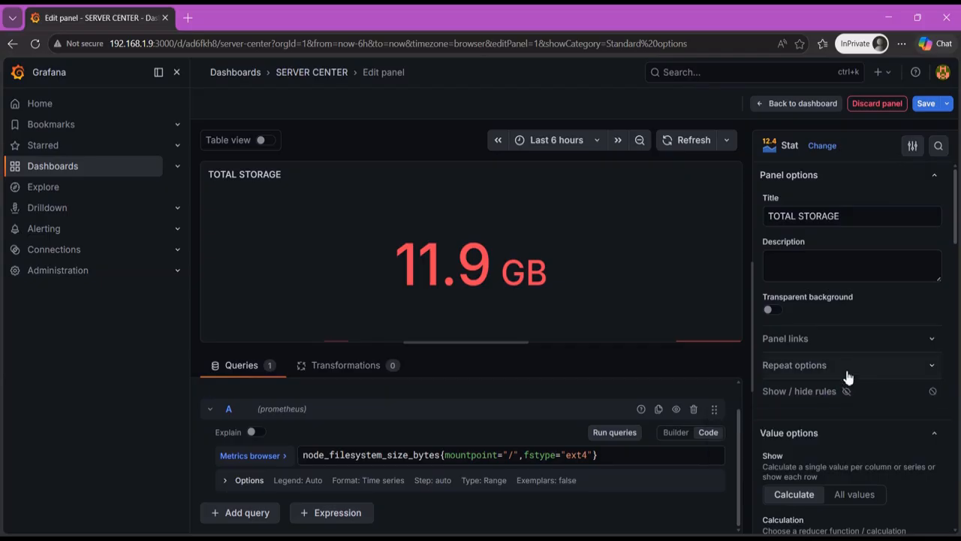
{"action": "scroll", "coordinate": [852, 353], "scroll_direction": "down", "scroll_amount": 4}
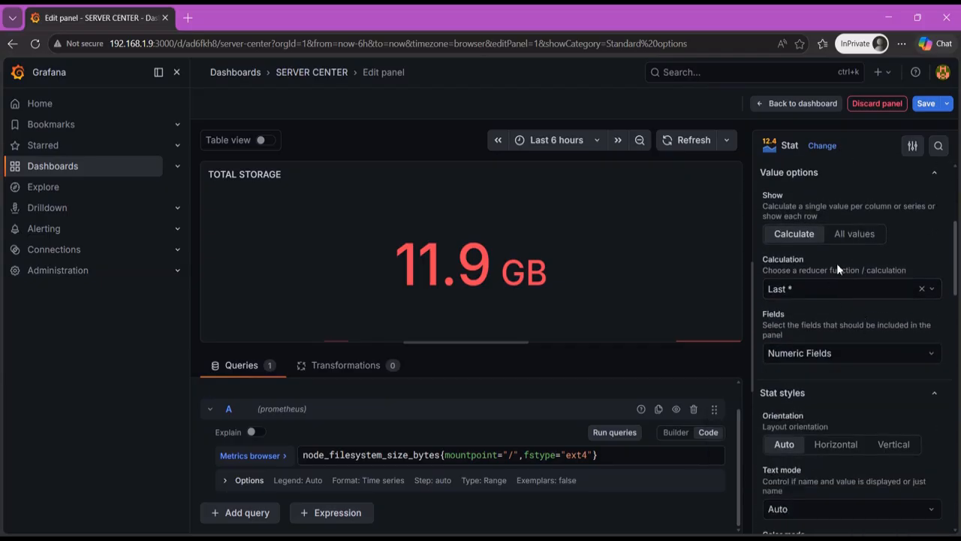
{"action": "scroll", "coordinate": [838, 264], "scroll_direction": "down", "scroll_amount": 3}
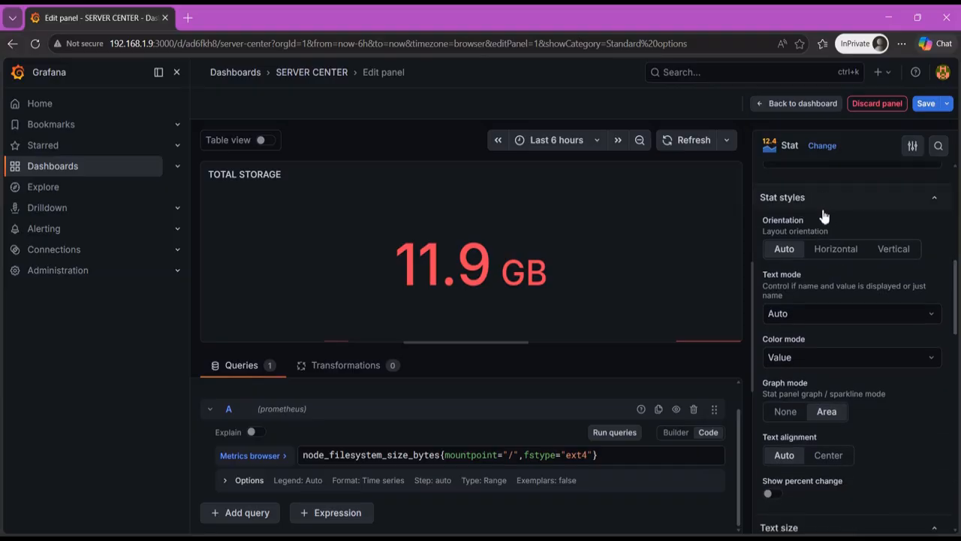
{"action": "left_click", "coordinate": [851, 314]}
{"action": "left_click", "coordinate": [851, 314]}
{"action": "scroll", "coordinate": [850, 300], "scroll_direction": "down", "scroll_amount": 1}
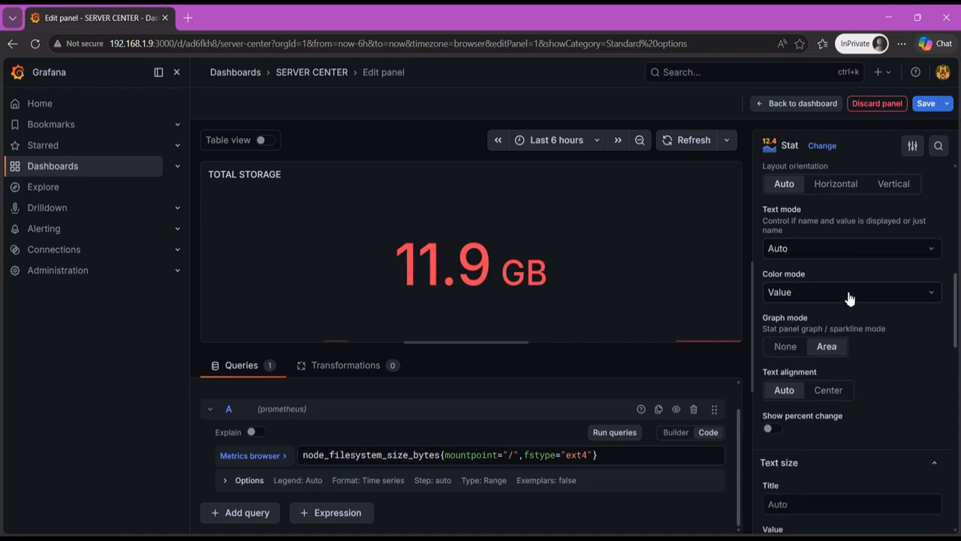
{"action": "left_click", "coordinate": [849, 295]}
{"action": "left_click", "coordinate": [847, 291]}
- Set the title text size to 80 and collapse the Text size section
{"action": "scroll", "coordinate": [863, 289], "scroll_direction": "down", "scroll_amount": 2}
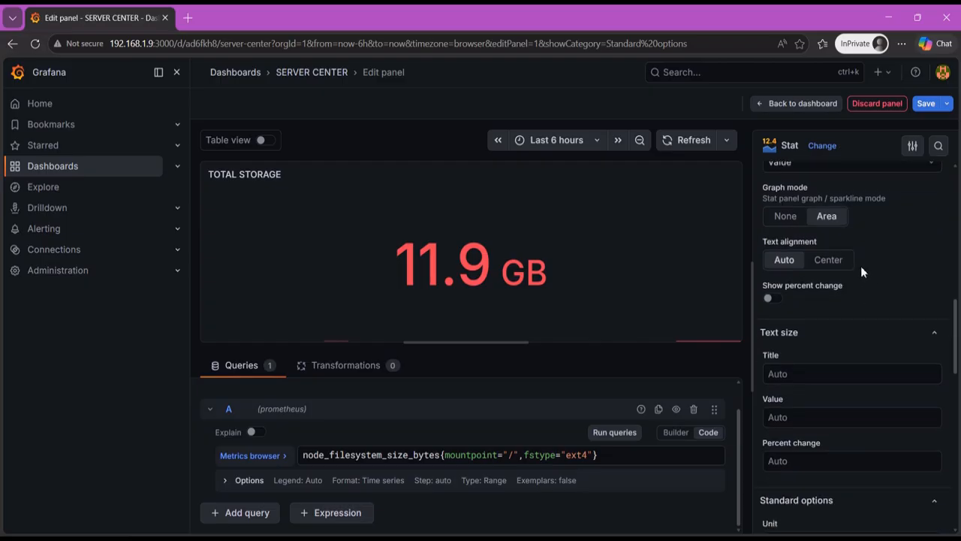
{"action": "scroll", "coordinate": [861, 266], "scroll_direction": "down", "scroll_amount": 2}
{"action": "left_click", "coordinate": [807, 243]}
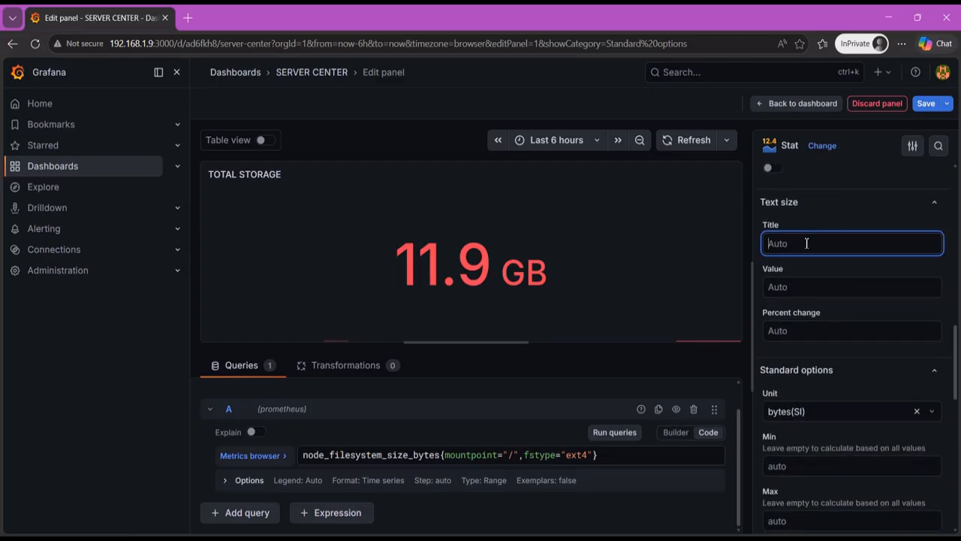
{"action": "type", "text": "80"}
{"action": "left_click", "coordinate": [830, 204]}
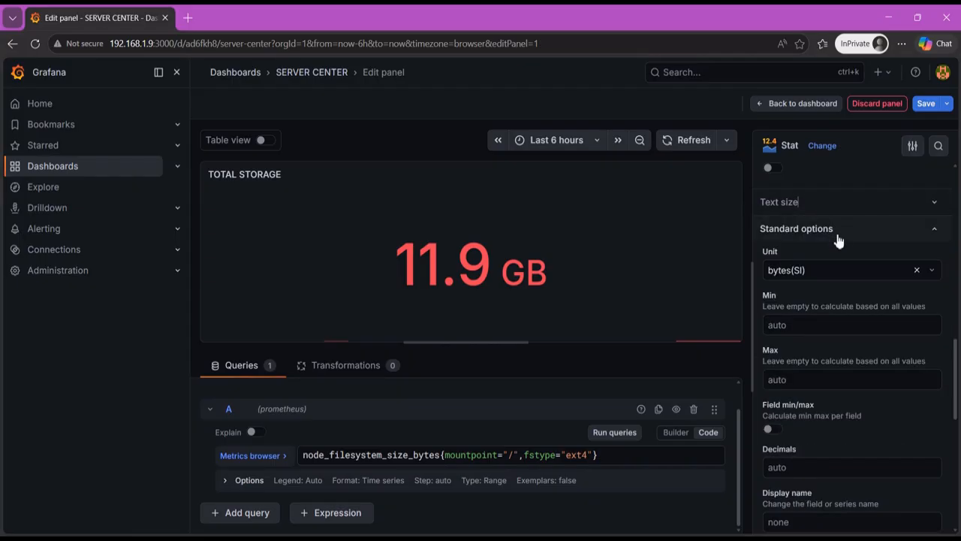
- Expand the stat panel's Text size section and set the value text size to 80
{"action": "scroll", "coordinate": [844, 248], "scroll_direction": "up", "scroll_amount": 5}
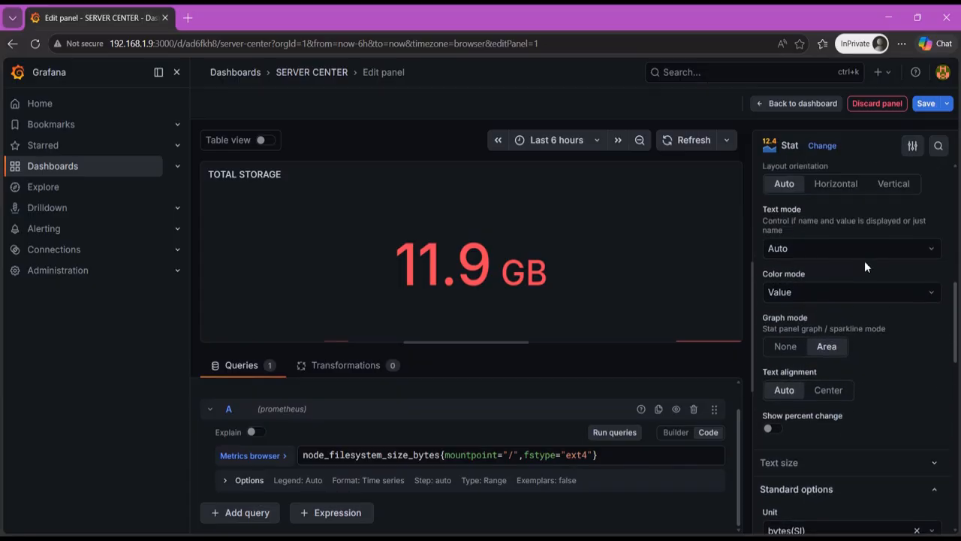
{"action": "scroll", "coordinate": [865, 261], "scroll_direction": "up", "scroll_amount": 1}
{"action": "scroll", "coordinate": [866, 261], "scroll_direction": "down", "scroll_amount": 3}
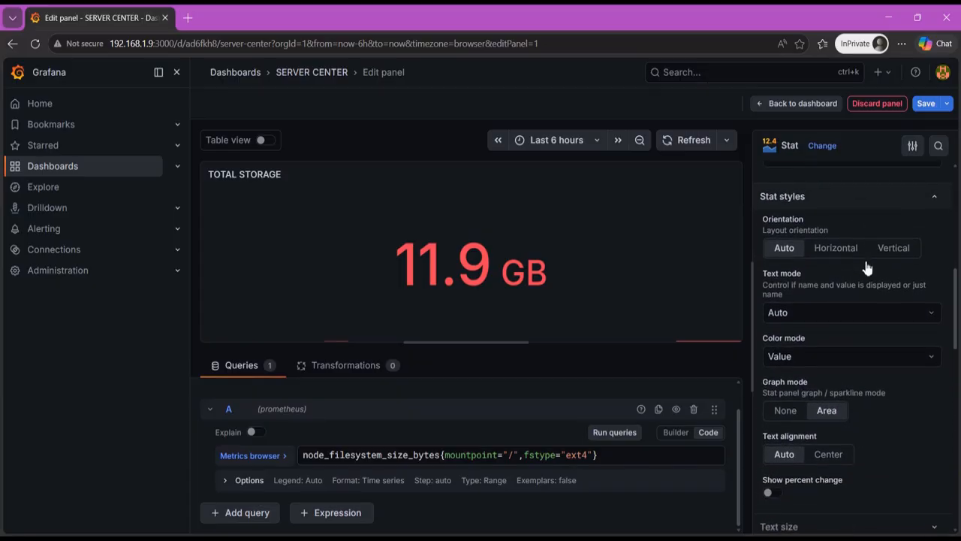
{"action": "scroll", "coordinate": [868, 282], "scroll_direction": "down", "scroll_amount": 1}
{"action": "left_click", "coordinate": [899, 332]}
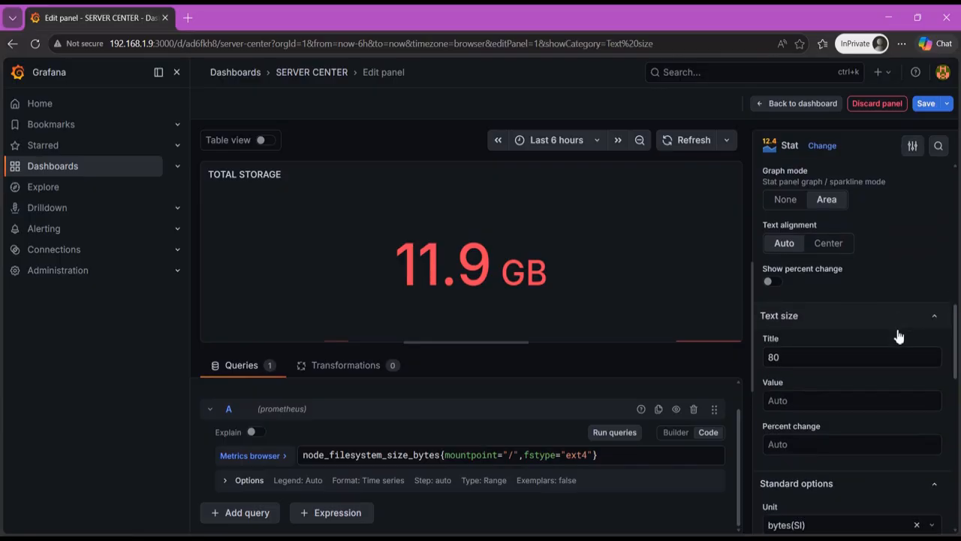
{"action": "scroll", "coordinate": [836, 291], "scroll_direction": "down", "scroll_amount": 2}
{"action": "left_click", "coordinate": [794, 242]}
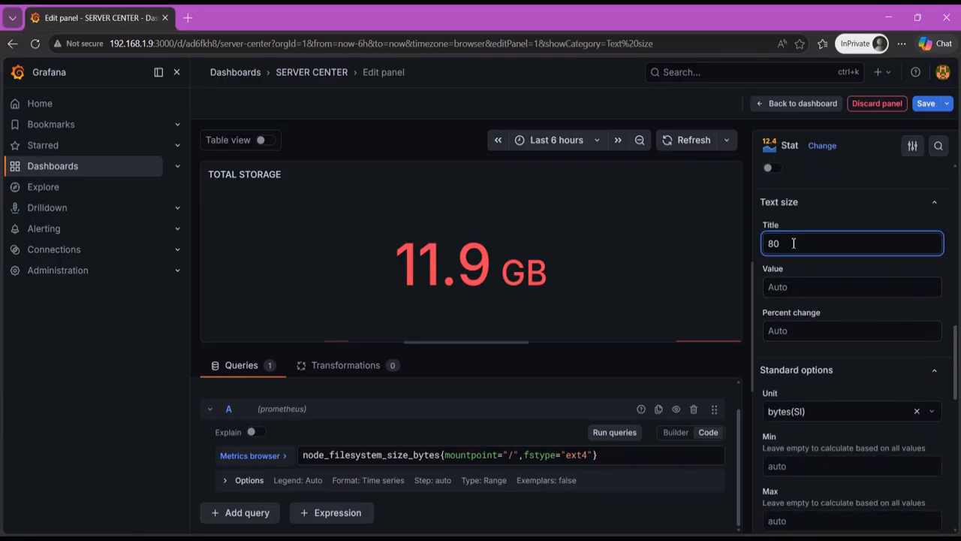
{"action": "left_click", "coordinate": [805, 286]}
{"action": "type", "text": "80"}
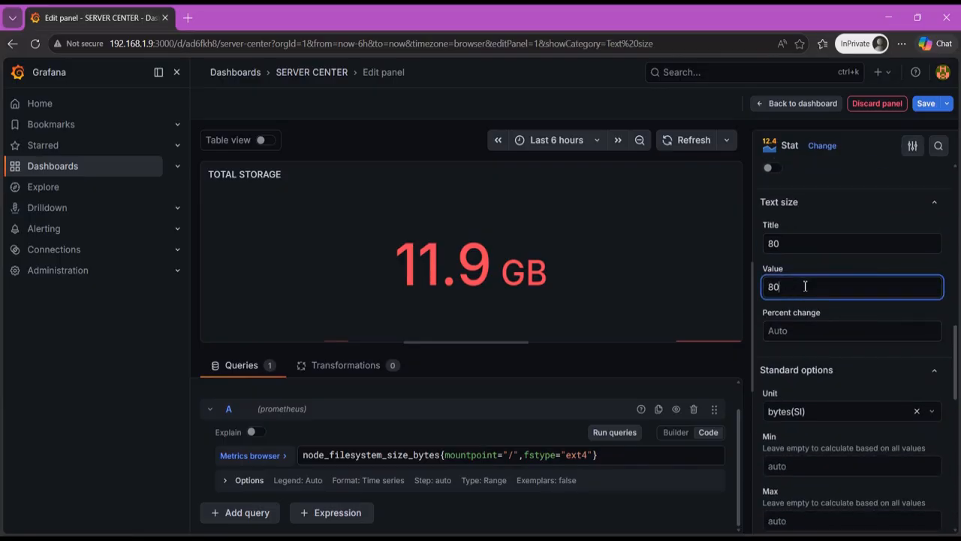
- Clear the title text size back to Auto and set the value text size to 100
{"action": "left_click", "coordinate": [794, 241]}
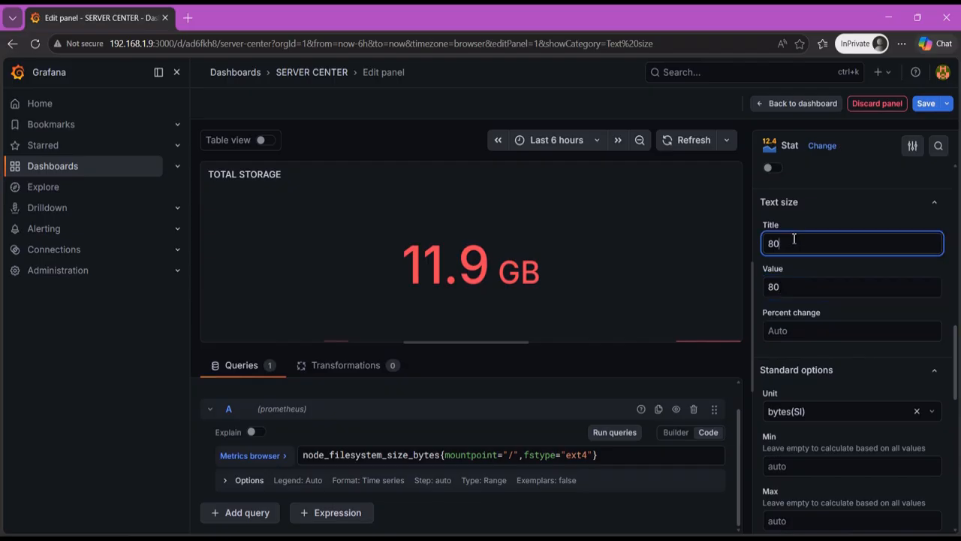
{"action": "key", "text": "BackSpace"}
{"action": "key", "text": "BackSpace"}
{"action": "left_click", "coordinate": [797, 288]}
{"action": "key", "text": "BackSpace"}
{"action": "key", "text": "BackSpace"}
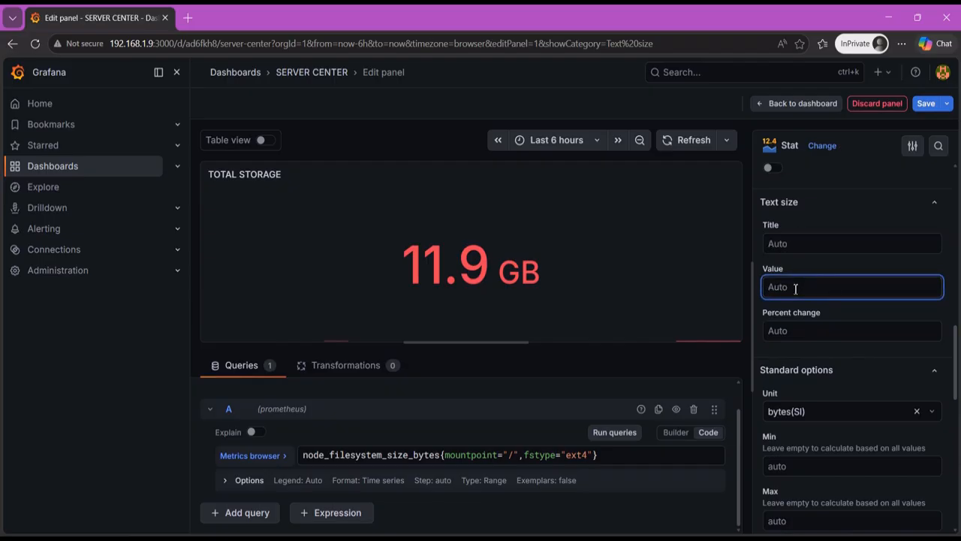
{"action": "type", "text": "100"}
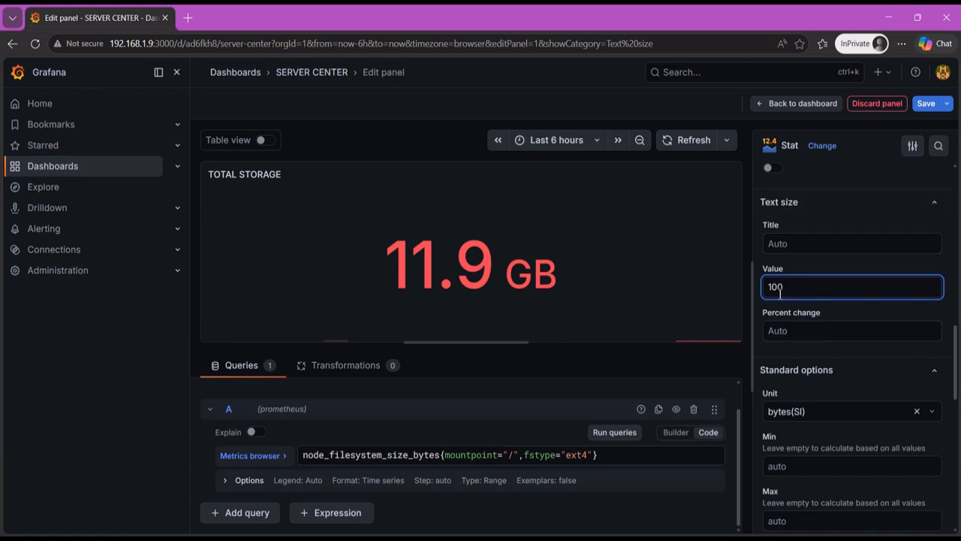
- Delete the red threshold at 80 so that only the Base threshold remains
{"action": "scroll", "coordinate": [805, 305], "scroll_direction": "up", "scroll_amount": 3}
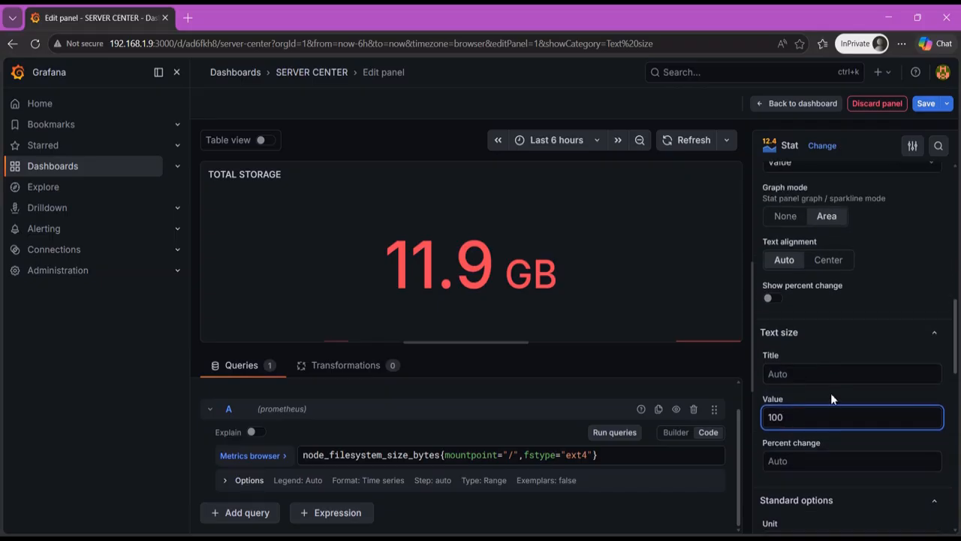
{"action": "scroll", "coordinate": [837, 387], "scroll_direction": "down", "scroll_amount": 3}
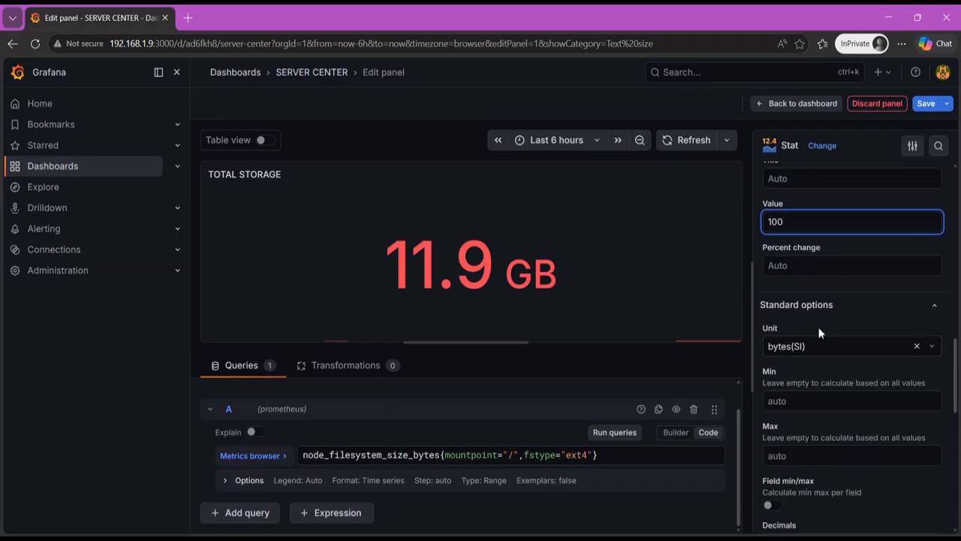
{"action": "scroll", "coordinate": [816, 314], "scroll_direction": "down", "scroll_amount": 10}
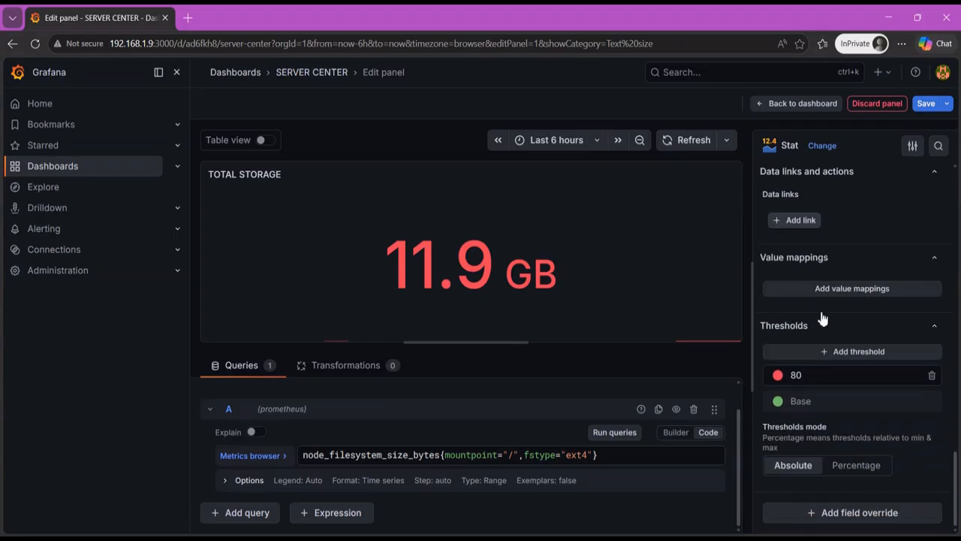
{"action": "left_click", "coordinate": [932, 374]}
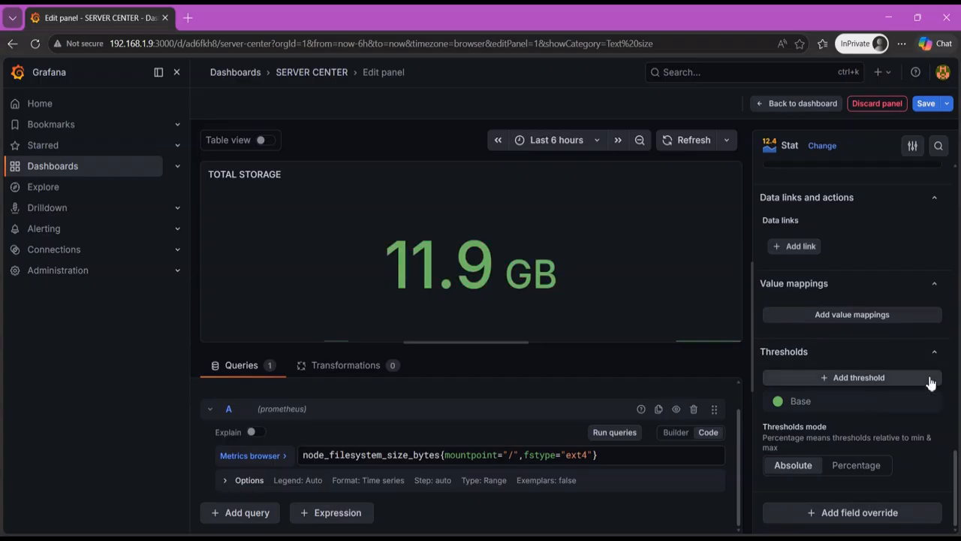
{"action": "left_click", "coordinate": [848, 379]}
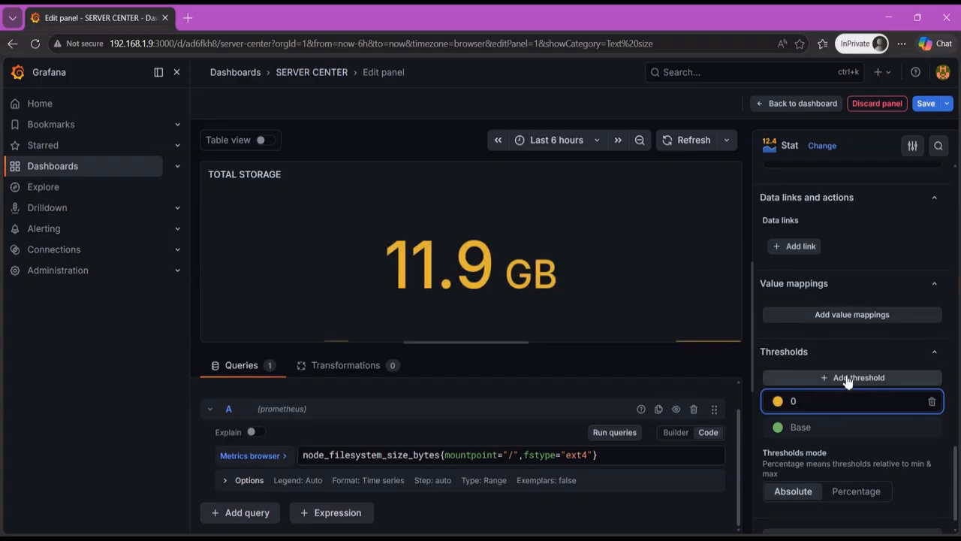
{"action": "left_click", "coordinate": [932, 403]}
- Change the Base threshold's color to the second-darkest yellow shade
{"action": "left_click", "coordinate": [778, 401]}
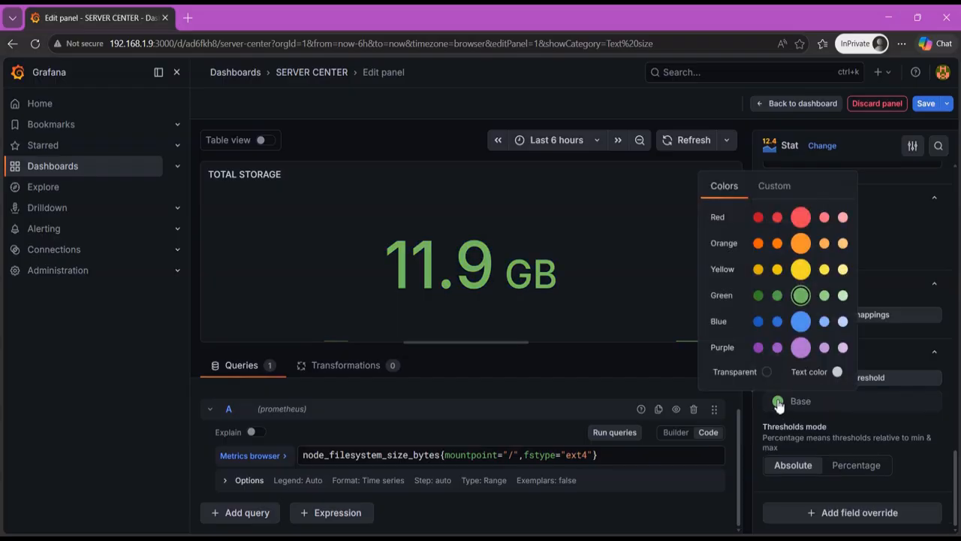
{"action": "left_click", "coordinate": [779, 401]}
{"action": "left_click", "coordinate": [777, 269]}
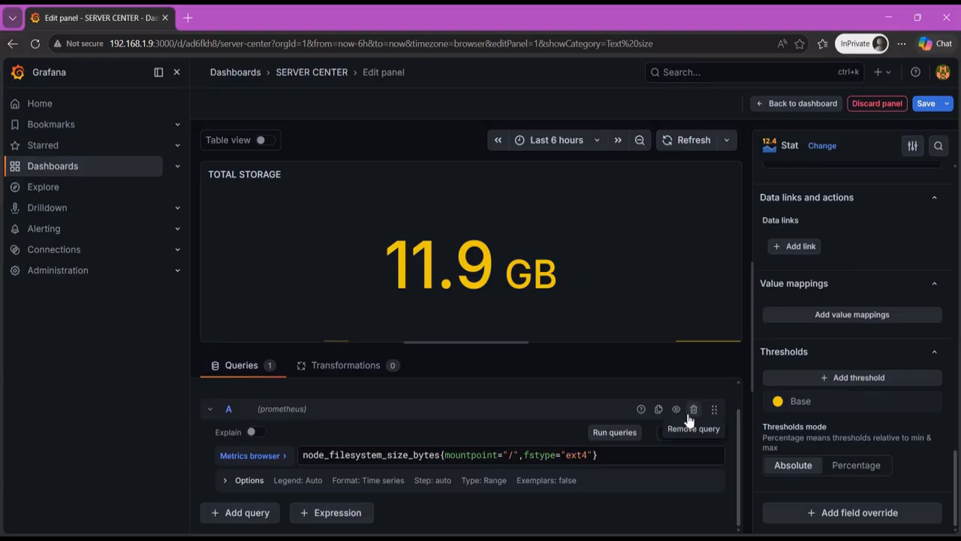
- Save the SERVER CENTER dashboard without a change note and return to the dashboard view
{"action": "scroll", "coordinate": [675, 399], "scroll_direction": "up", "scroll_amount": 1}
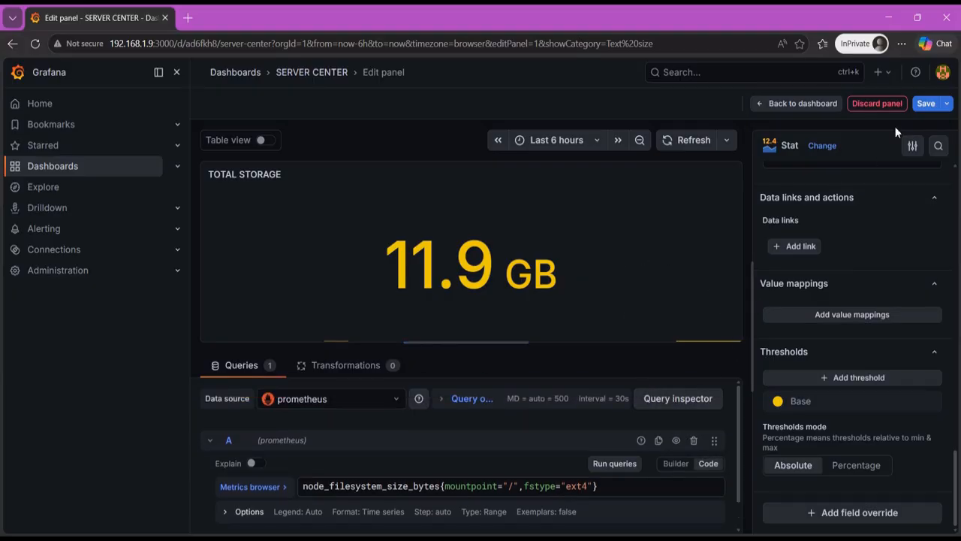
{"action": "left_click", "coordinate": [925, 109]}
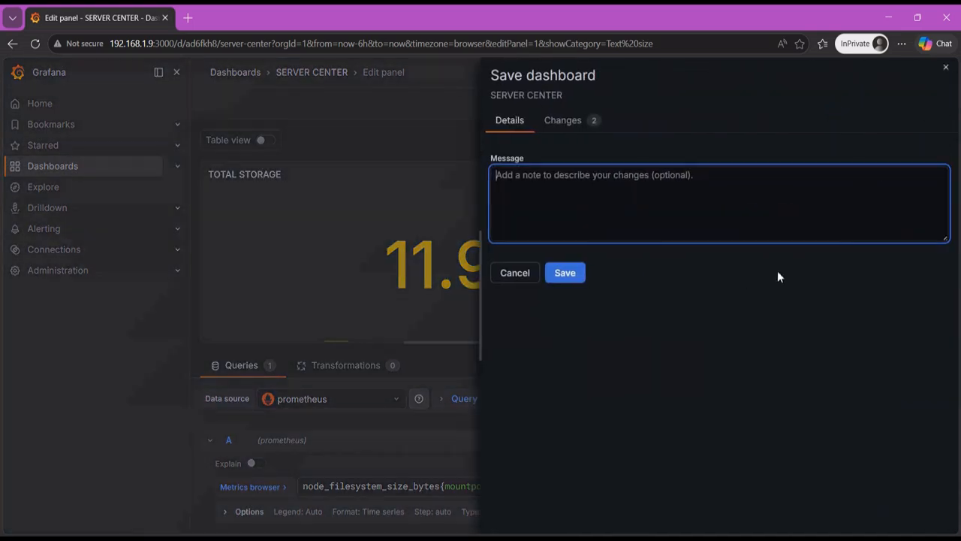
{"action": "left_click", "coordinate": [575, 276]}
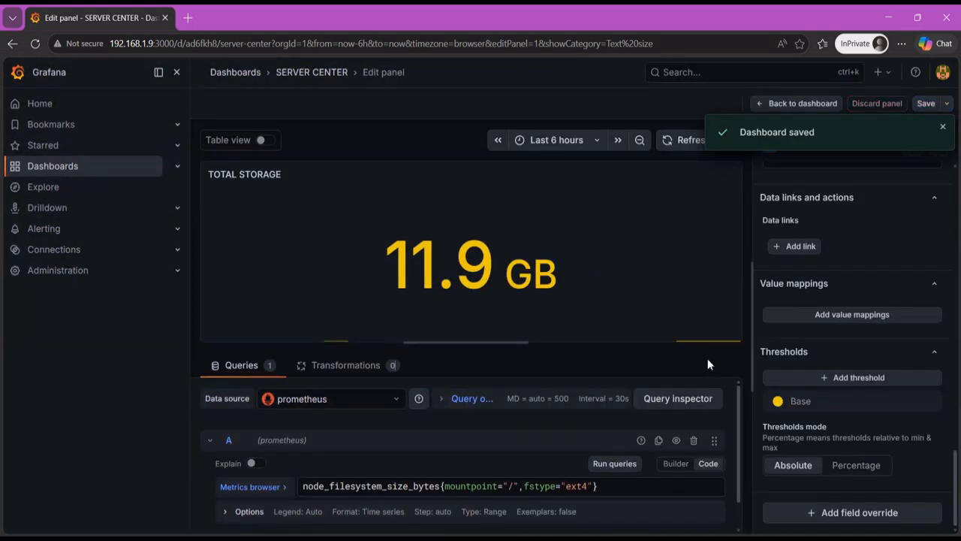
{"action": "key", "text": "Escape"}
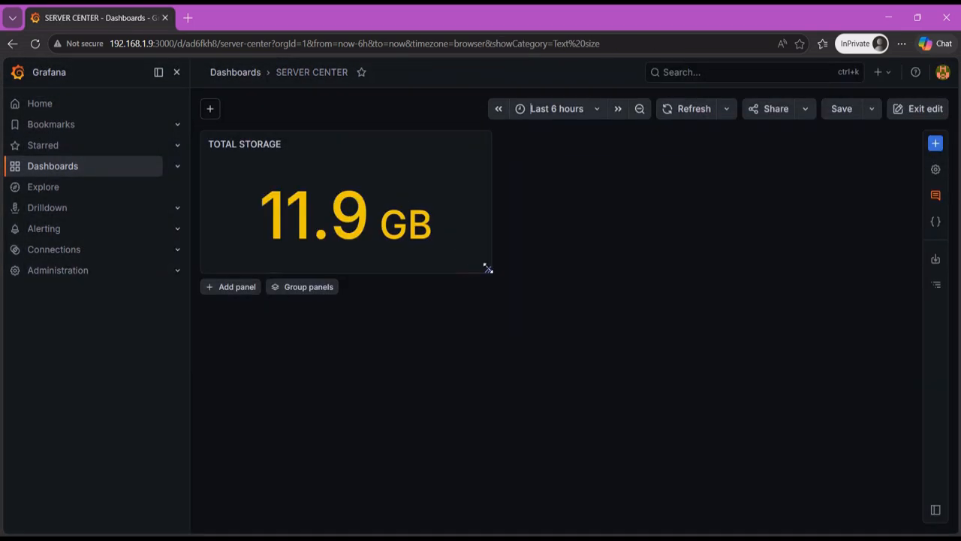
- Narrow the TOTAL STORAGE panel and add a new panel to the dashboard
{"action": "left_click_drag", "start_coordinate": [490, 271], "coordinate": [423, 263]}
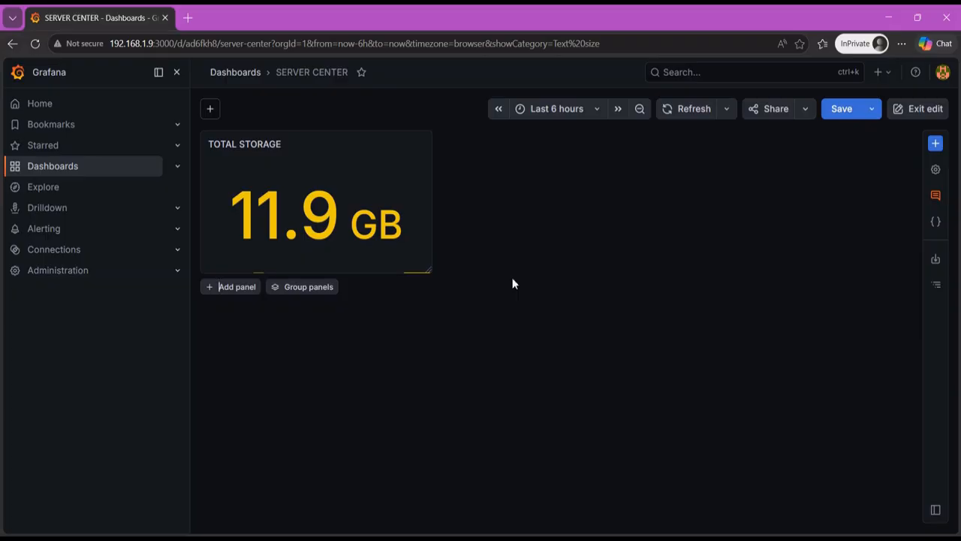
{"action": "left_click", "coordinate": [935, 143]}
{"action": "left_click", "coordinate": [826, 233]}
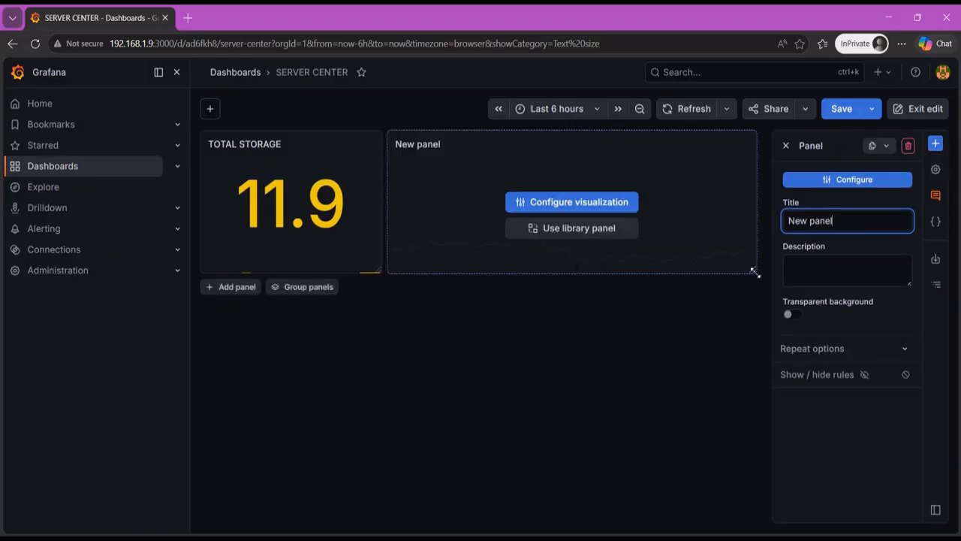
- Shrink the new panel, place it below TOTAL STORAGE and resize it to about that panel's width
{"action": "left_click_drag", "start_coordinate": [753, 273], "coordinate": [530, 251]}
{"action": "left_click", "coordinate": [515, 194]}
{"action": "left_click", "coordinate": [800, 101]}
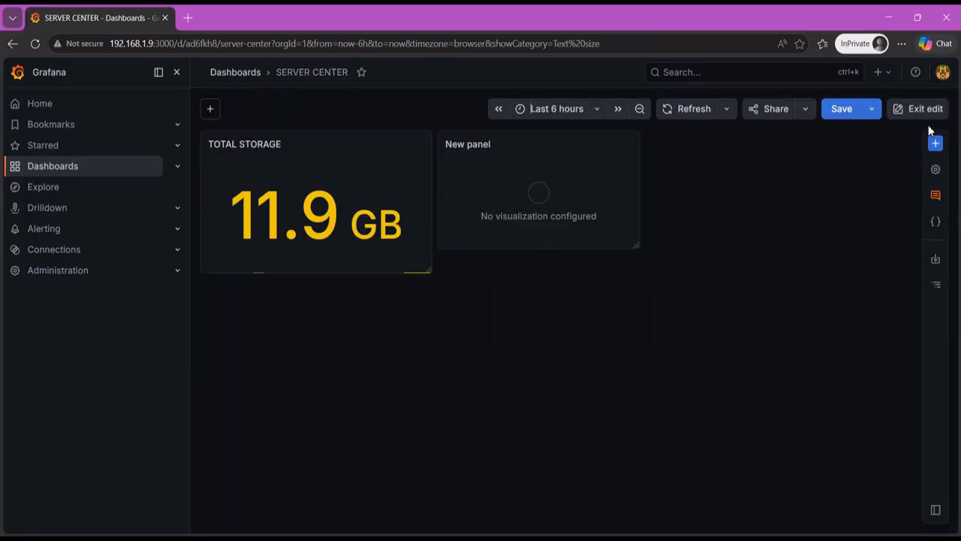
{"action": "left_click_drag", "start_coordinate": [549, 162], "coordinate": [318, 335]}
{"action": "left_click_drag", "start_coordinate": [400, 392], "coordinate": [429, 414]}
- Open the new panel for editing and write query A as node_filesystem_size_bytes{mountpoint="/",fstype="ext4"}
{"action": "left_click", "coordinate": [344, 353]}
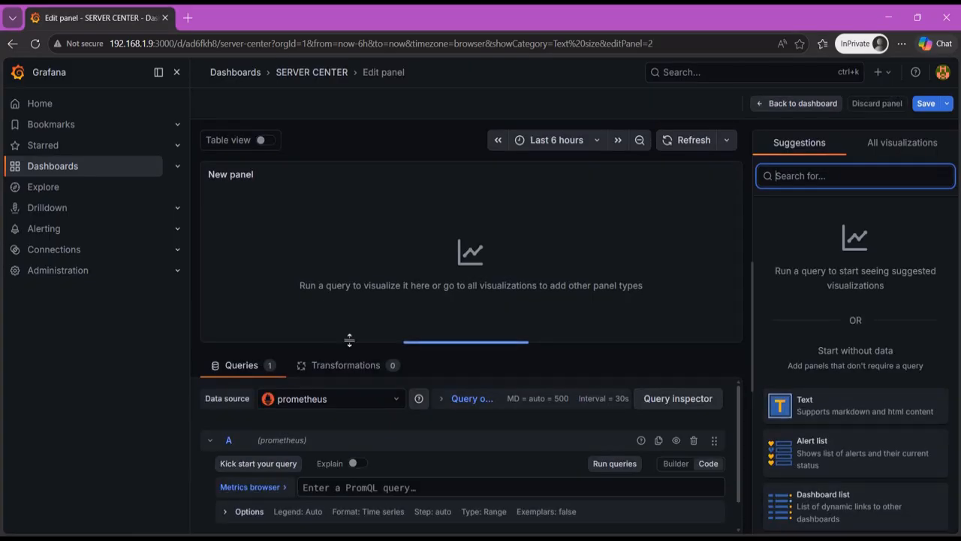
{"action": "left_click", "coordinate": [597, 485]}
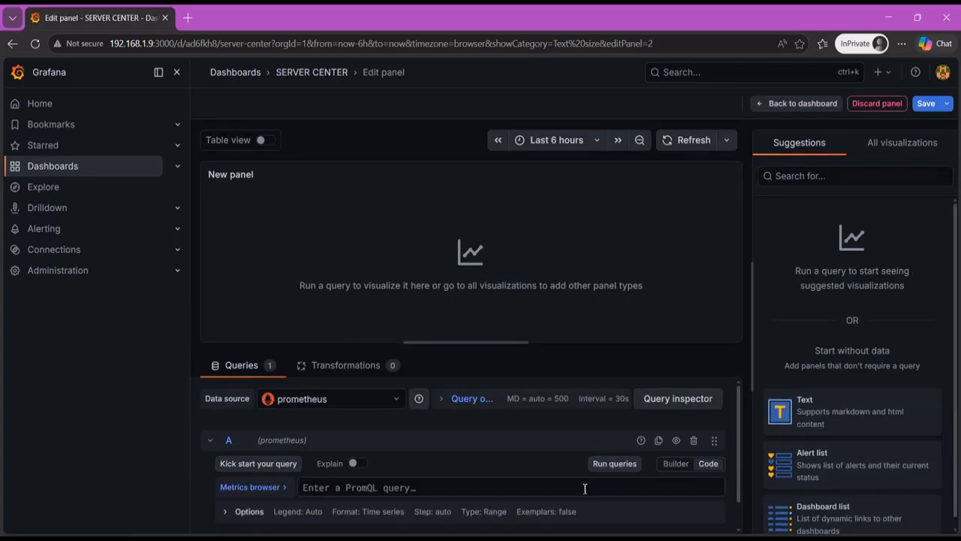
{"action": "type", "text": "node_file"}
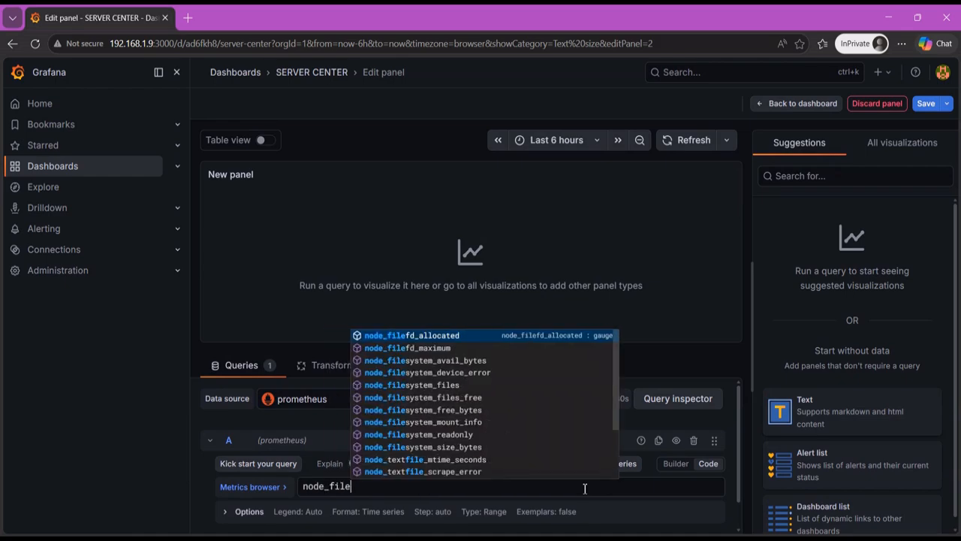
{"action": "type", "text": "system_size_bytes"}
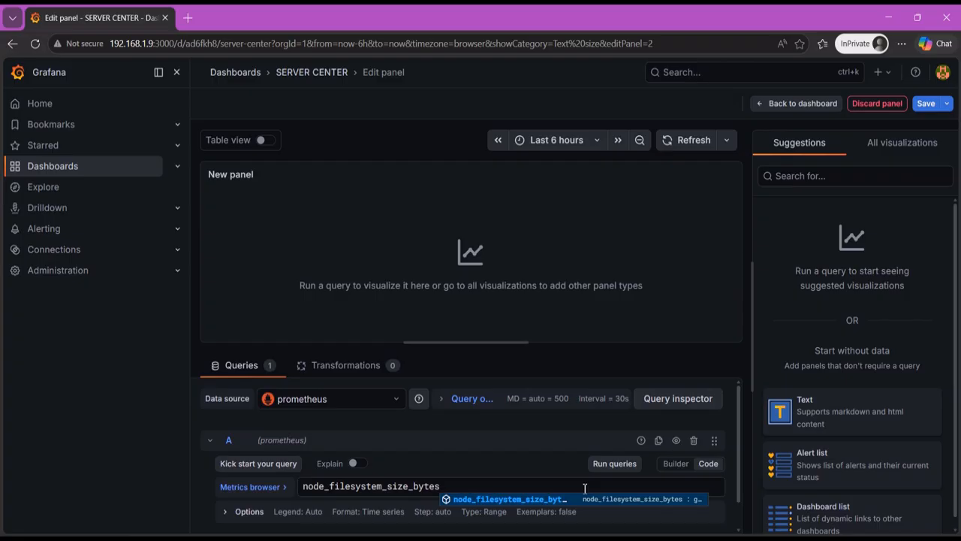
{"action": "type", "text": "{"}
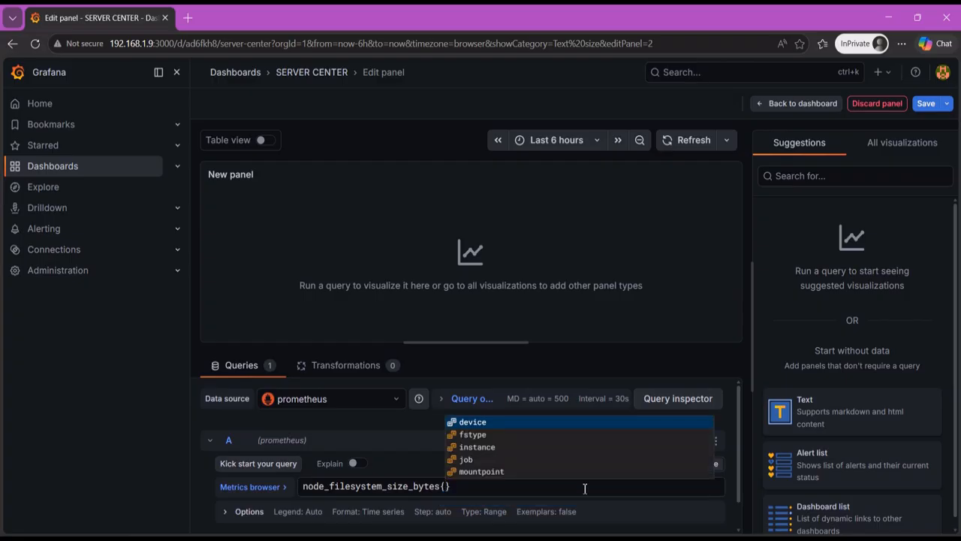
{"action": "type", "text": "mou"}
{"action": "key", "text": "Return"}
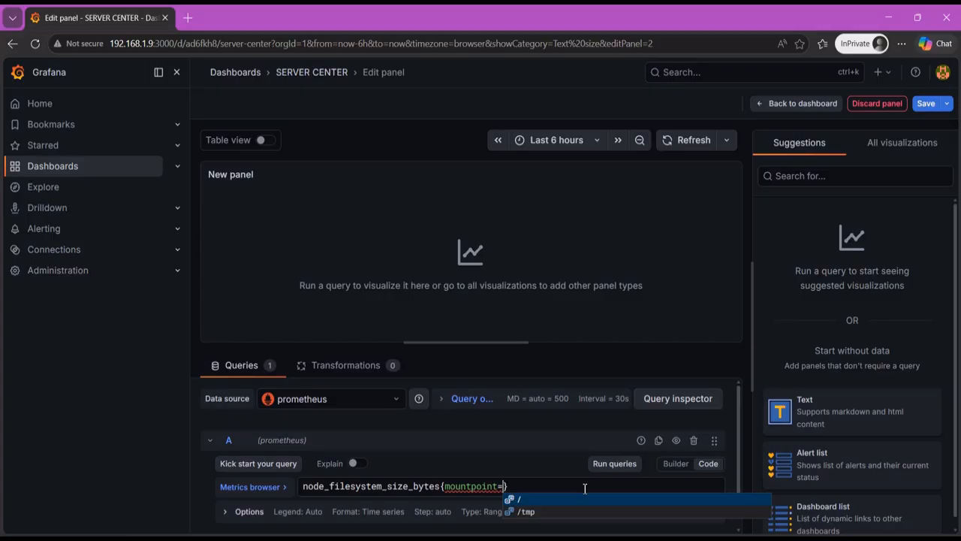
{"action": "type", "text": "\"/\""}
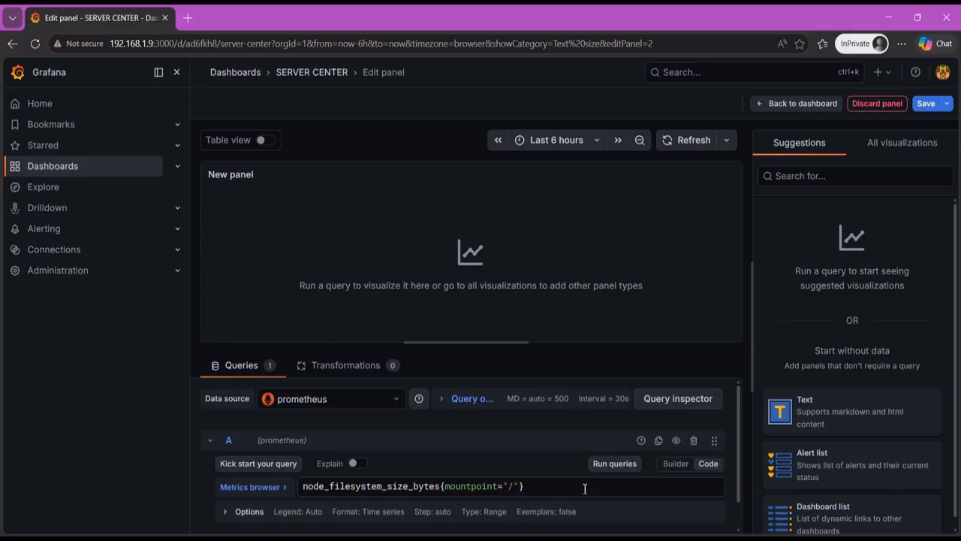
{"action": "type", "text": ",f"}
{"action": "key", "text": "Return"}
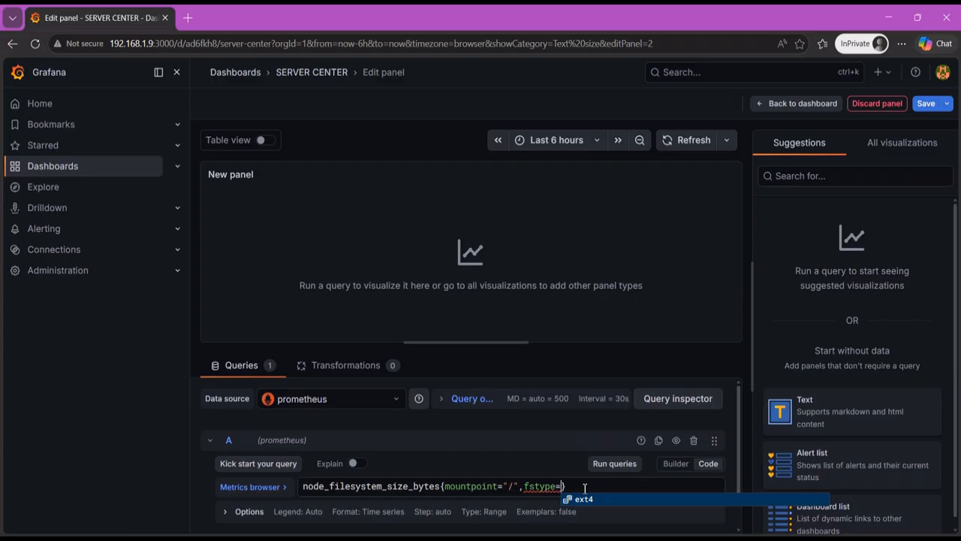
{"action": "key", "text": "Return"}
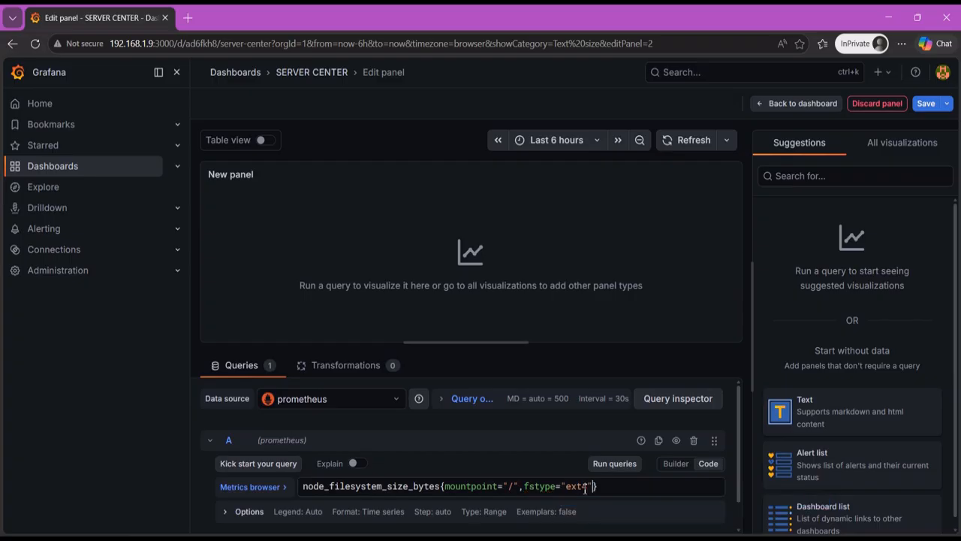
- Extend query A by subtracting the node_filesystem_free_bytes metric from the filesystem size expression
{"action": "type", "text": "-"}
{"action": "type", "text": "nd"}
{"action": "type", "text": "oe"}
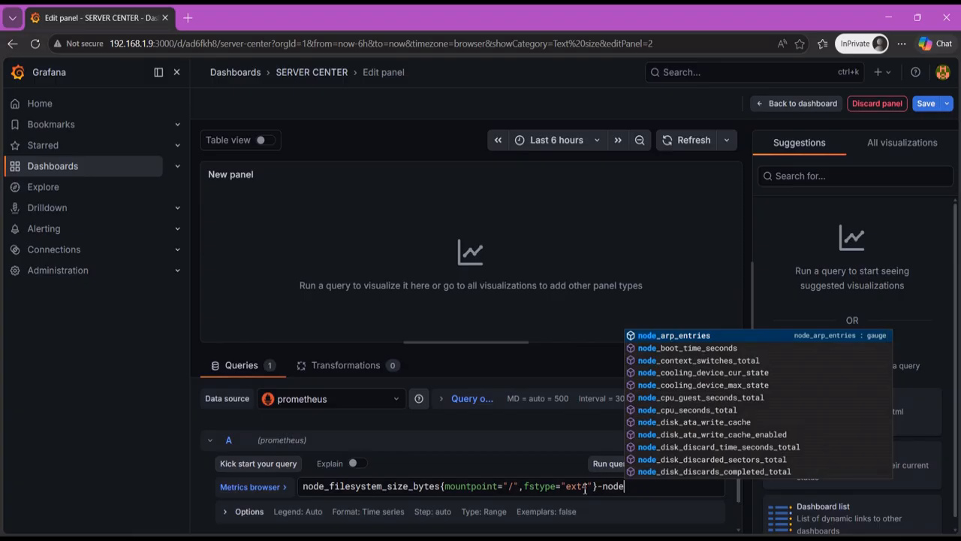
{"action": "type", "text": "_filesystem"}
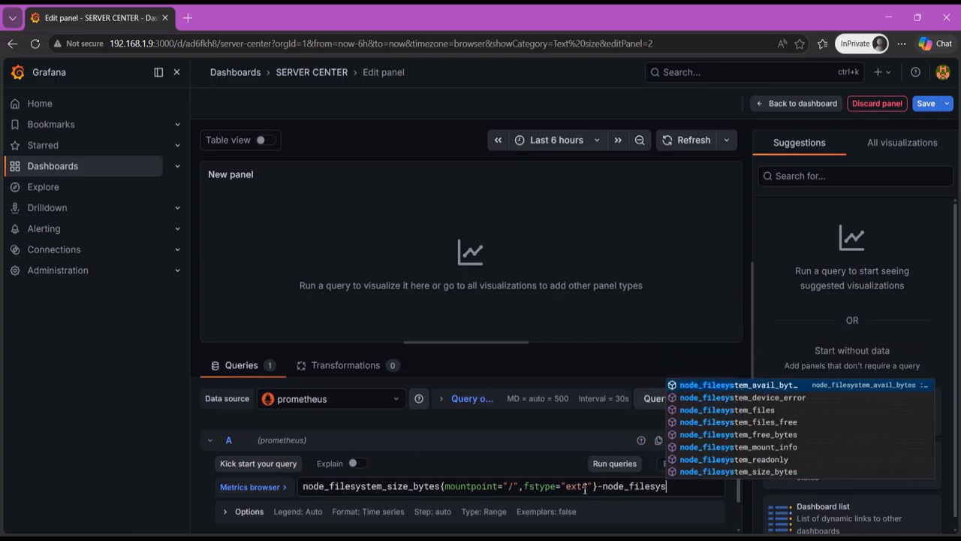
{"action": "type", "text": "_free_bytes"}
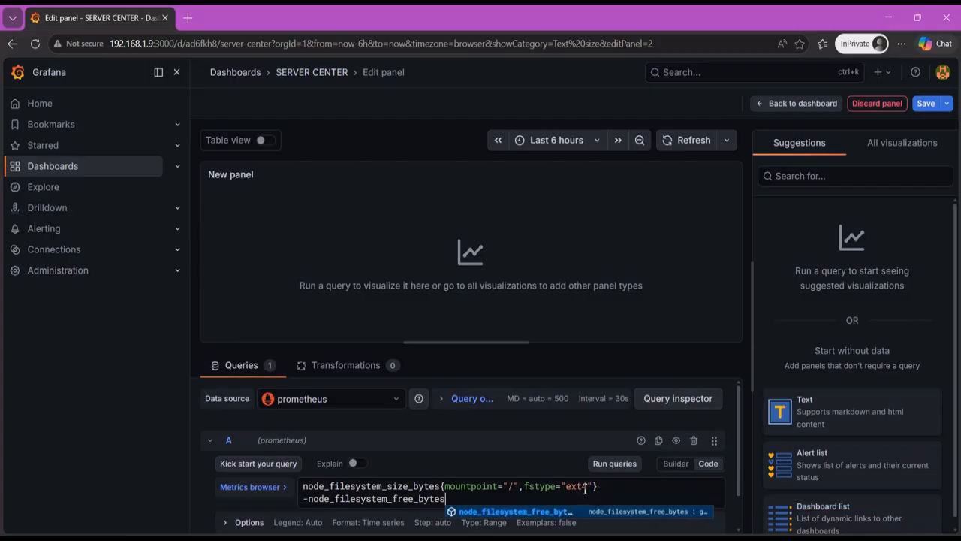
{"action": "type", "text": "{"}
- Filter node_filesystem_free_bytes by mountpoint="/" and fstype="ext4", and run the query
{"action": "key", "text": "Down"}
{"action": "key", "text": "Down"}
{"action": "key", "text": "Down"}
{"action": "key", "text": "Down"}
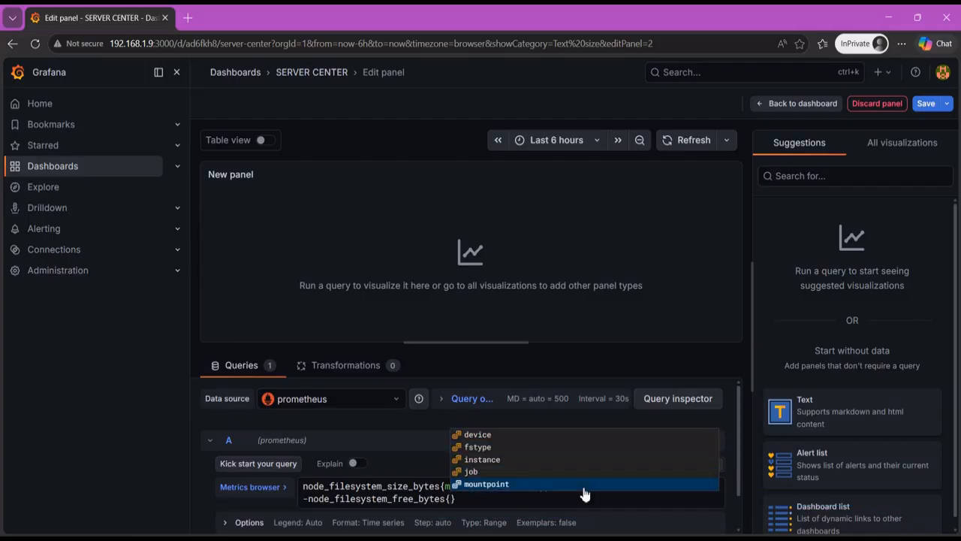
{"action": "key", "text": "Return"}
{"action": "key", "text": "Return"}
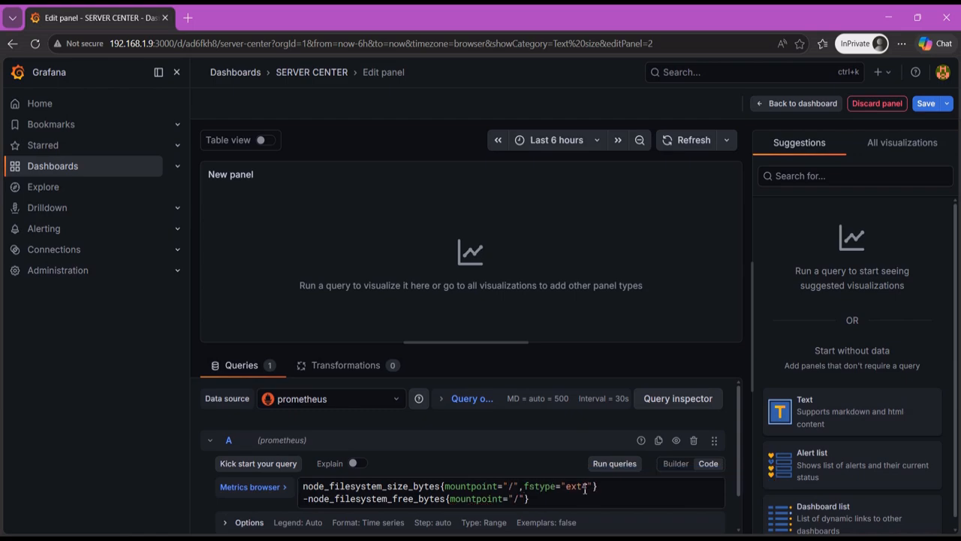
{"action": "type", "text": ","}
{"action": "key", "text": "Down"}
{"action": "key", "text": "Return"}
{"action": "key", "text": "Return"}
{"action": "left_click", "coordinate": [614, 464]}
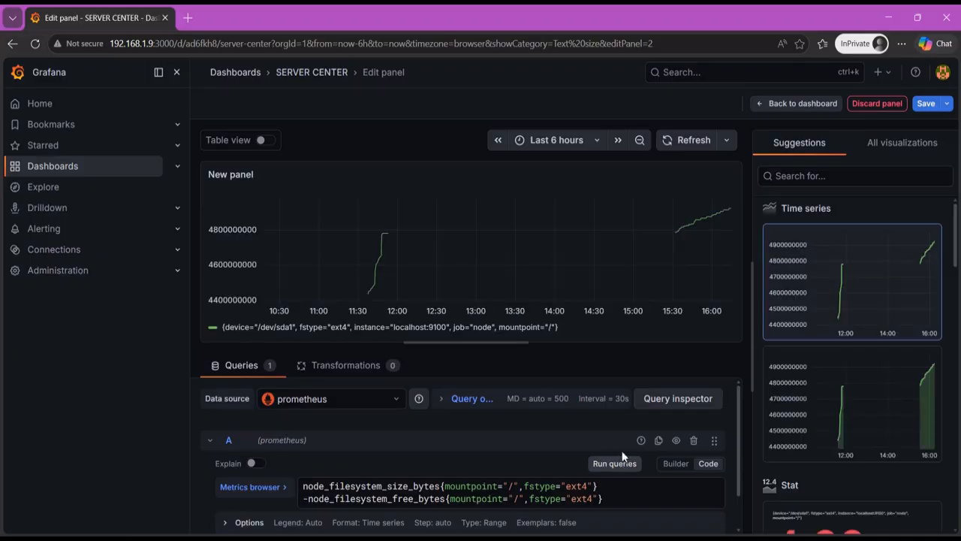
- Change the new panel's visualization to Stat and title it USED STORAGE
{"action": "left_click", "coordinate": [896, 151]}
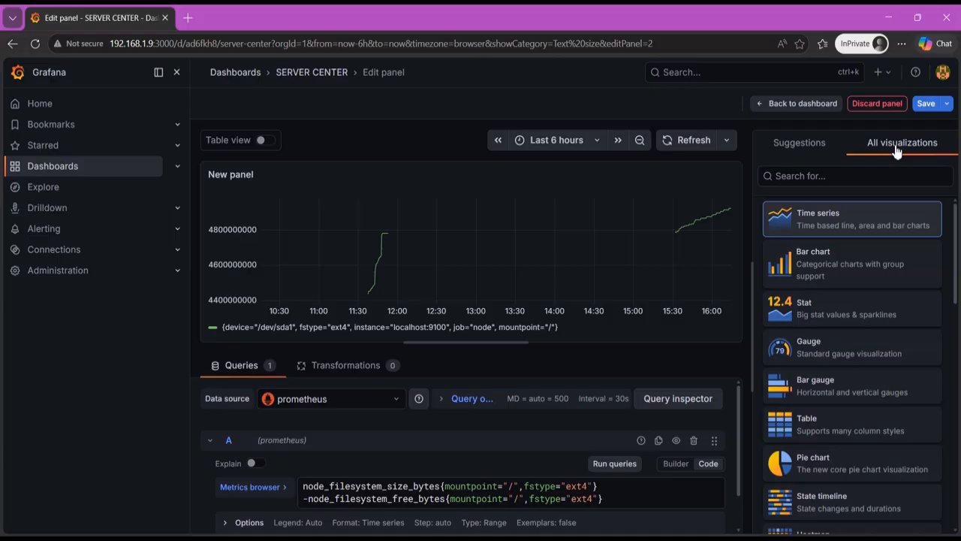
{"action": "left_click", "coordinate": [864, 312]}
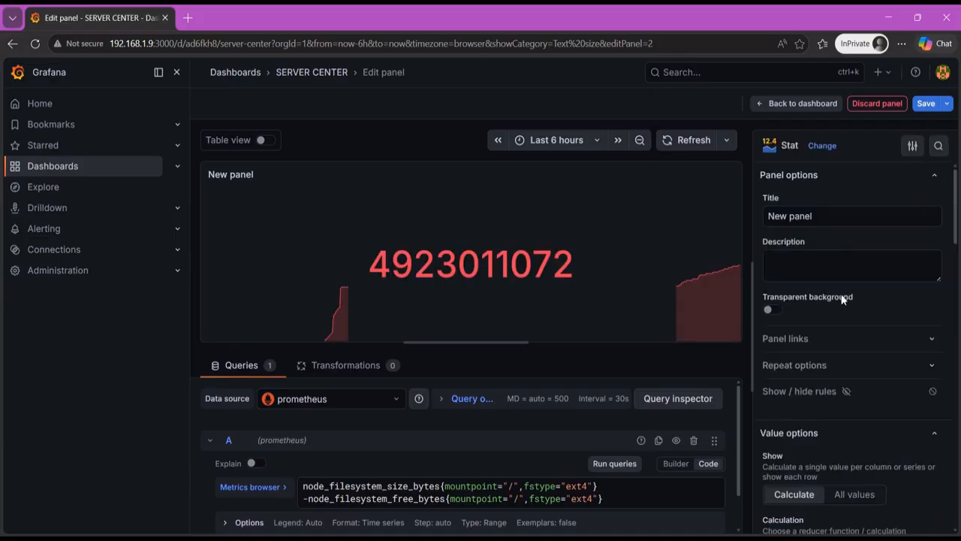
{"action": "triple_click", "coordinate": [808, 216]}
{"action": "type", "text": "Used"}
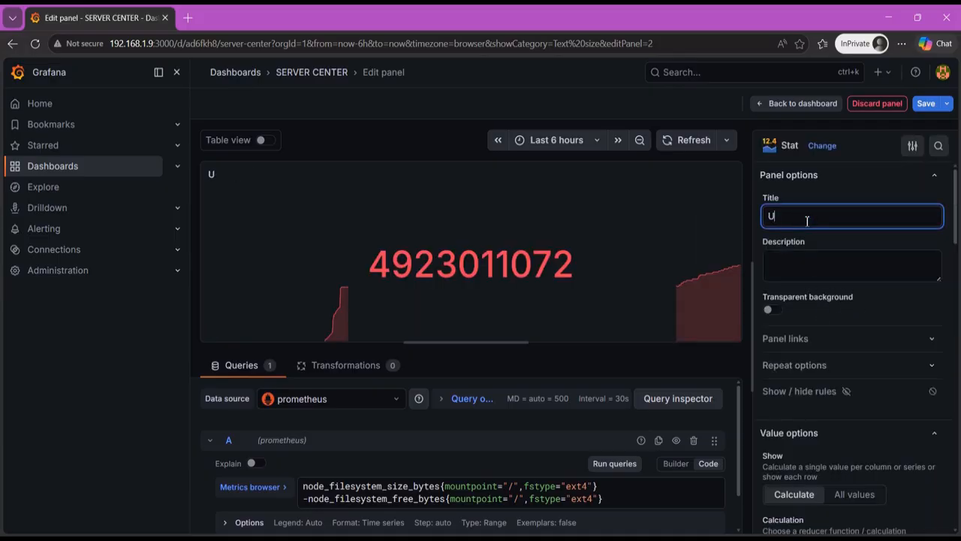
{"action": "key", "text": "BackSpace"}
{"action": "key", "text": "BackSpace"}
{"action": "key", "text": "BackSpace"}
{"action": "type", "text": "SED STORAGE"}
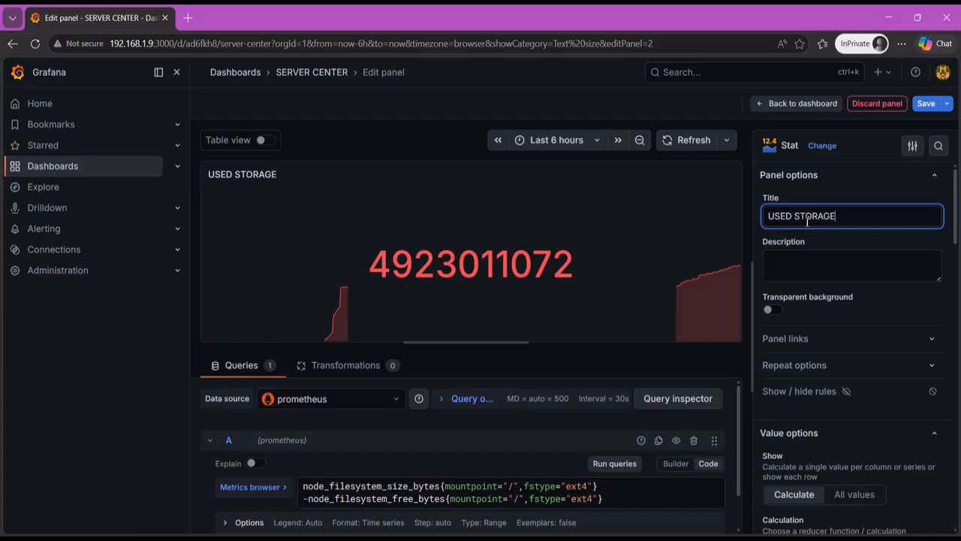
- Set the USED STORAGE panel's unit to bytes(SI) from the Data category
{"action": "scroll", "coordinate": [860, 312], "scroll_direction": "down", "scroll_amount": 15}
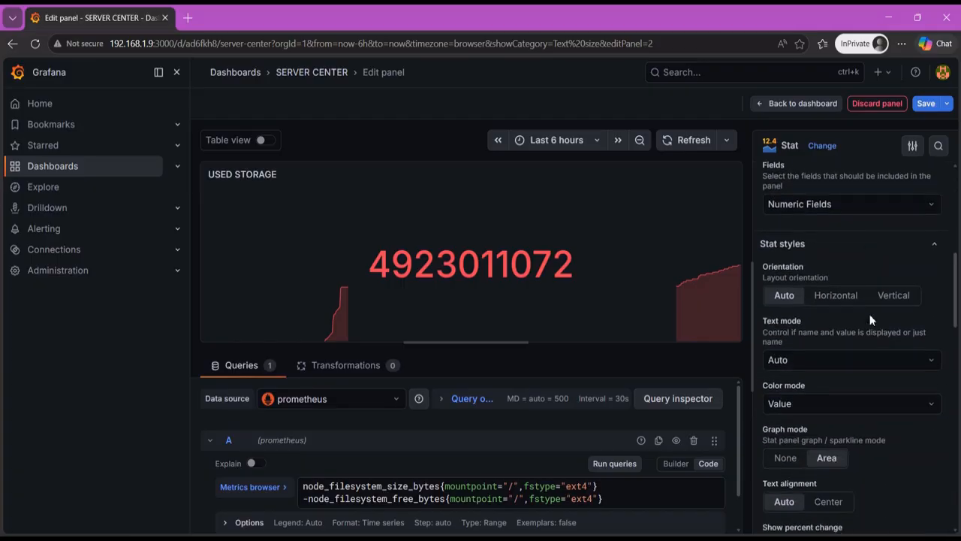
{"action": "scroll", "coordinate": [870, 315], "scroll_direction": "up", "scroll_amount": 2}
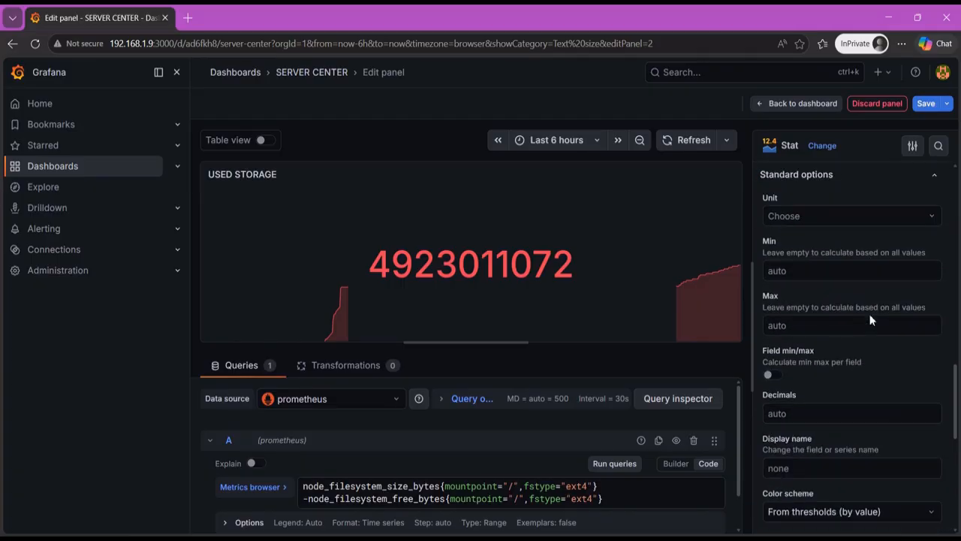
{"action": "left_click", "coordinate": [826, 217]}
{"action": "scroll", "coordinate": [847, 309], "scroll_direction": "down", "scroll_amount": 1}
{"action": "mouse_move", "coordinate": [831, 323]}
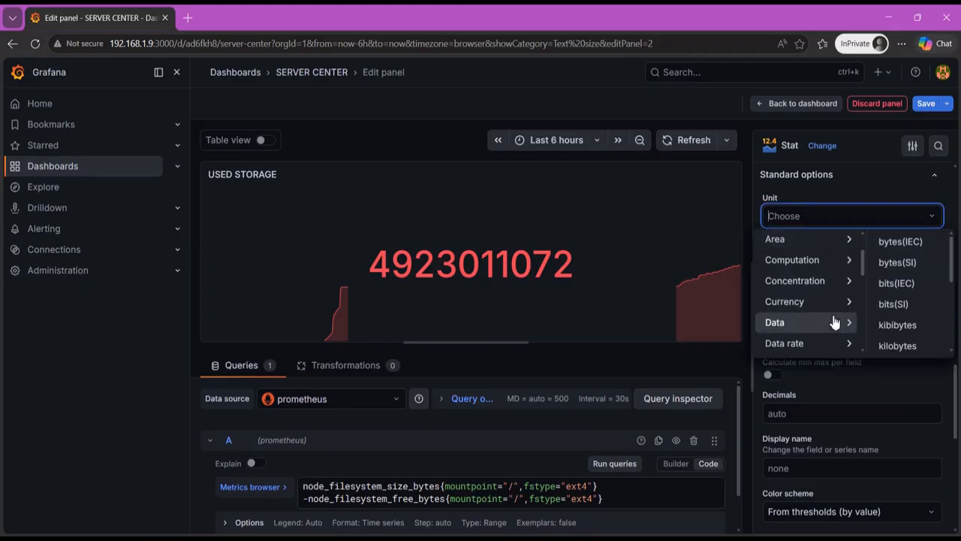
{"action": "left_click", "coordinate": [877, 261]}
- Remove the red threshold from USED STORAGE, colour its Base threshold blue and return to the dashboard
{"action": "scroll", "coordinate": [817, 359], "scroll_direction": "down", "scroll_amount": 6}
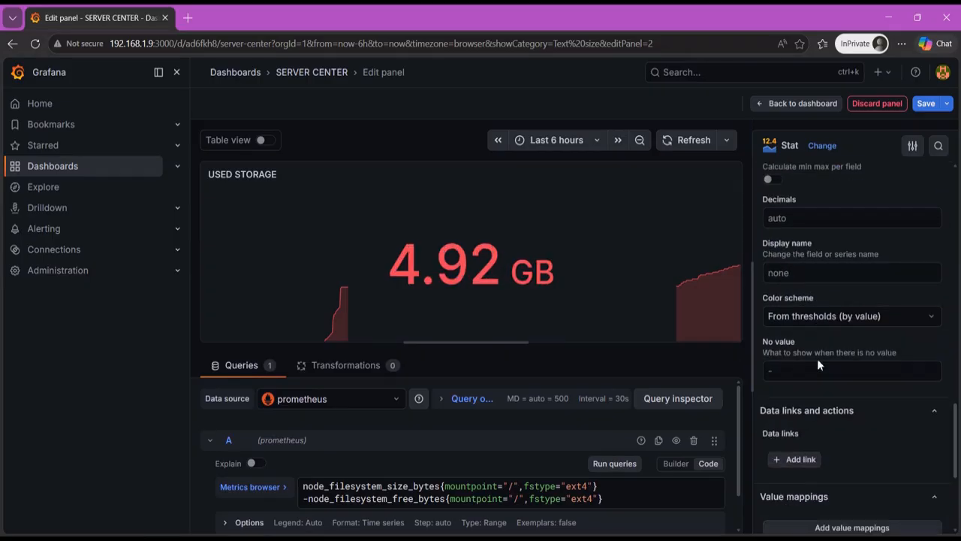
{"action": "left_click", "coordinate": [932, 375]}
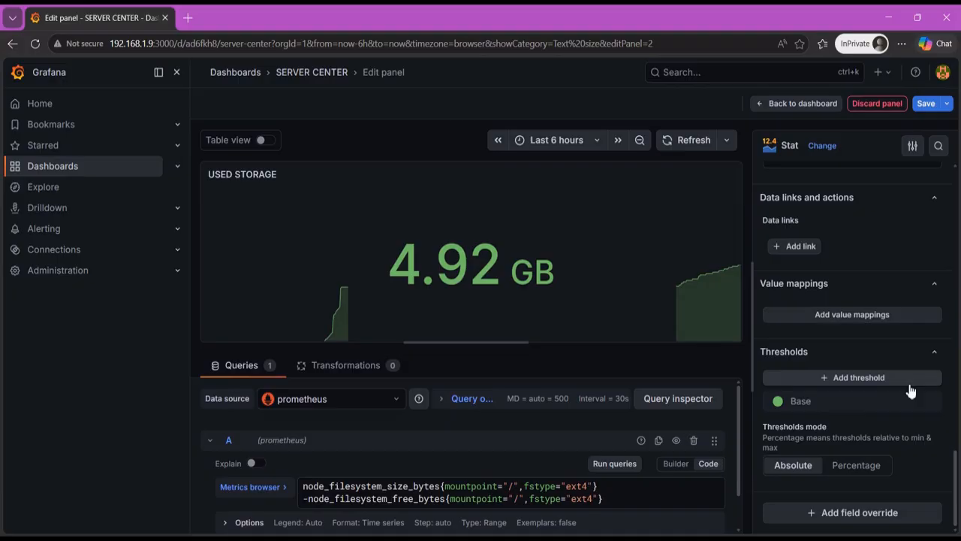
{"action": "left_click", "coordinate": [778, 401]}
{"action": "left_click", "coordinate": [804, 323]}
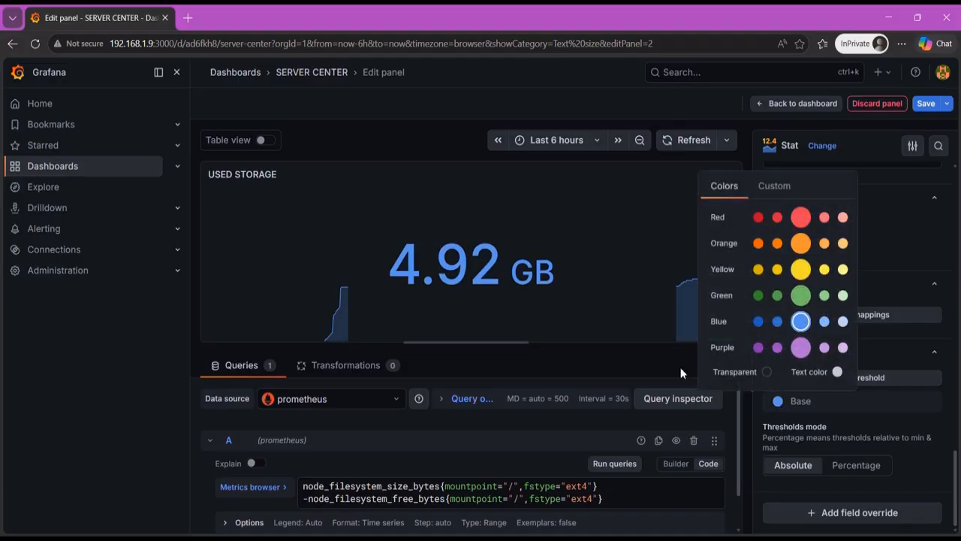
{"action": "key", "text": "Escape"}
{"action": "key", "text": "Escape"}
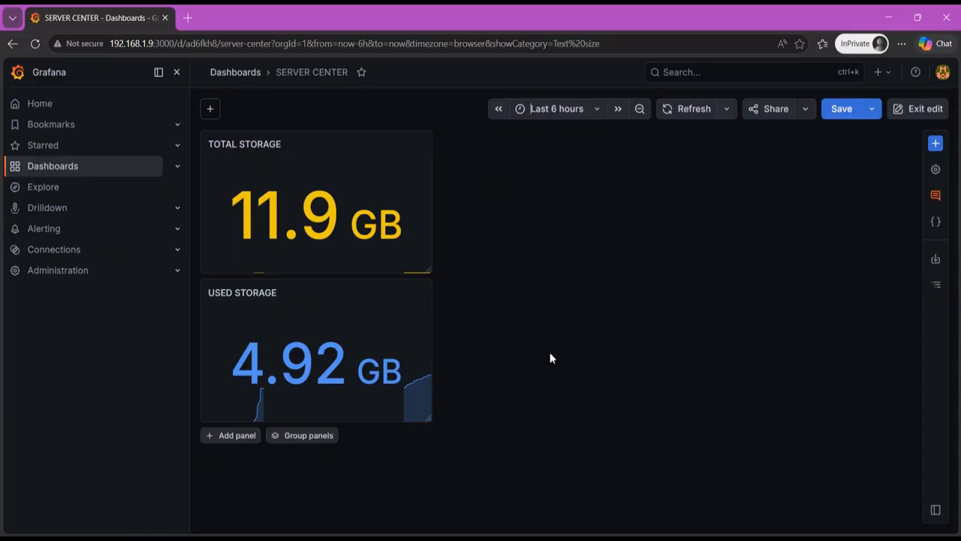
- Reopen USED STORAGE for editing, set its graph mode to None and save the dashboard without a change note
{"action": "left_click", "coordinate": [303, 323]}
{"action": "left_click", "coordinate": [301, 331]}
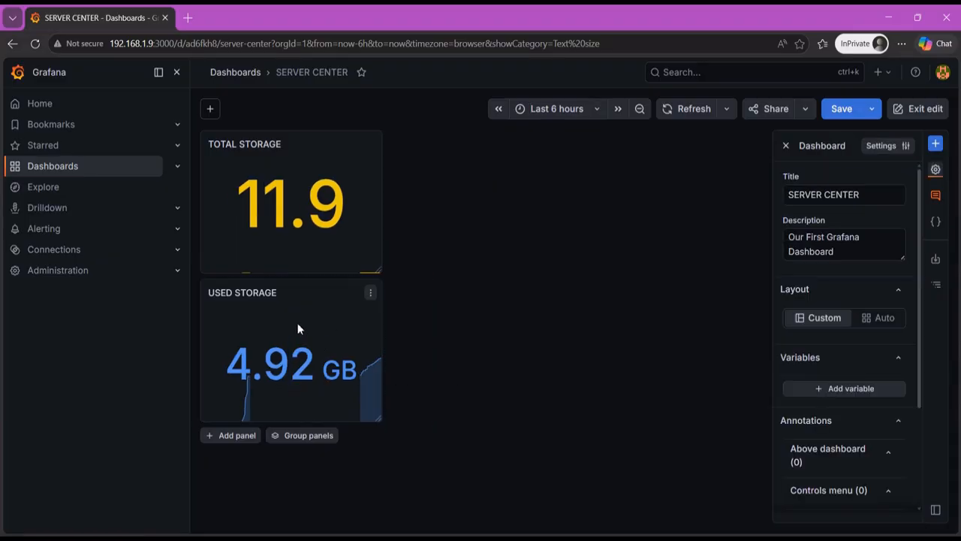
{"action": "left_click", "coordinate": [281, 303]}
{"action": "left_click", "coordinate": [828, 183]}
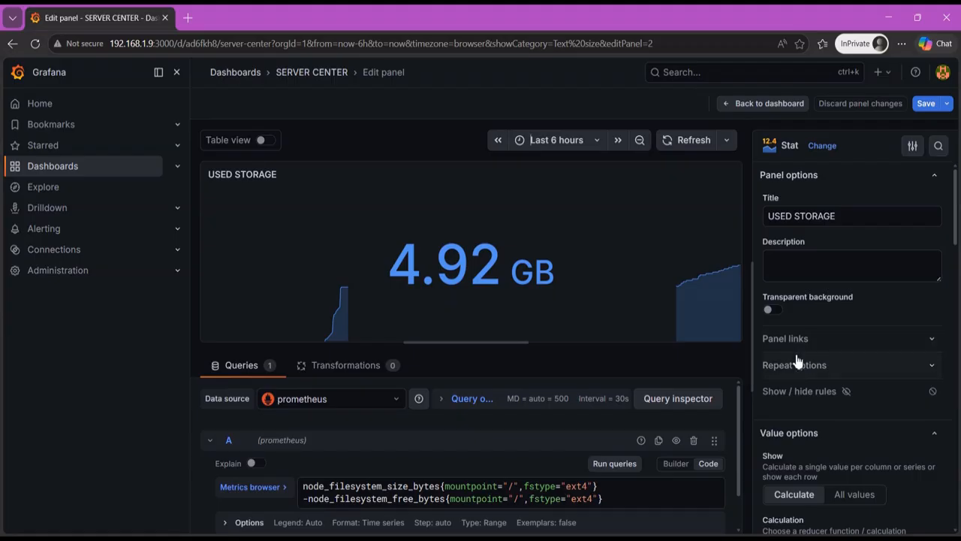
{"action": "scroll", "coordinate": [871, 316], "scroll_direction": "down", "scroll_amount": 4}
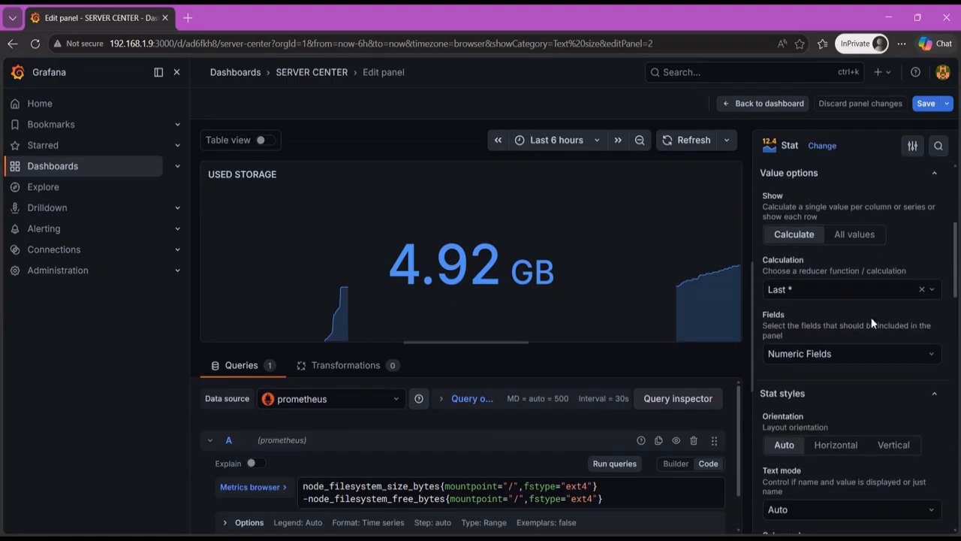
{"action": "scroll", "coordinate": [872, 322], "scroll_direction": "down", "scroll_amount": 1}
{"action": "scroll", "coordinate": [871, 322], "scroll_direction": "down", "scroll_amount": 3}
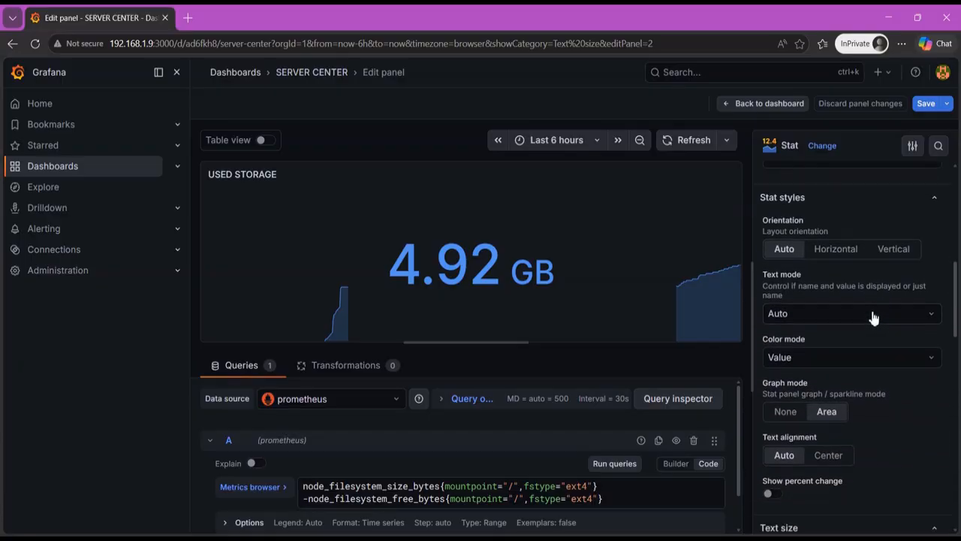
{"action": "left_click", "coordinate": [788, 412]}
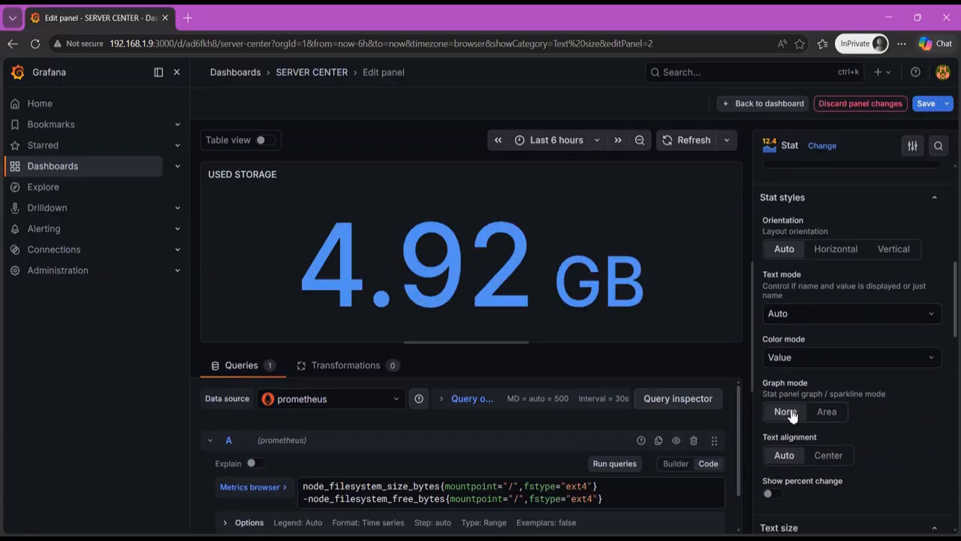
{"action": "left_click", "coordinate": [926, 105]}
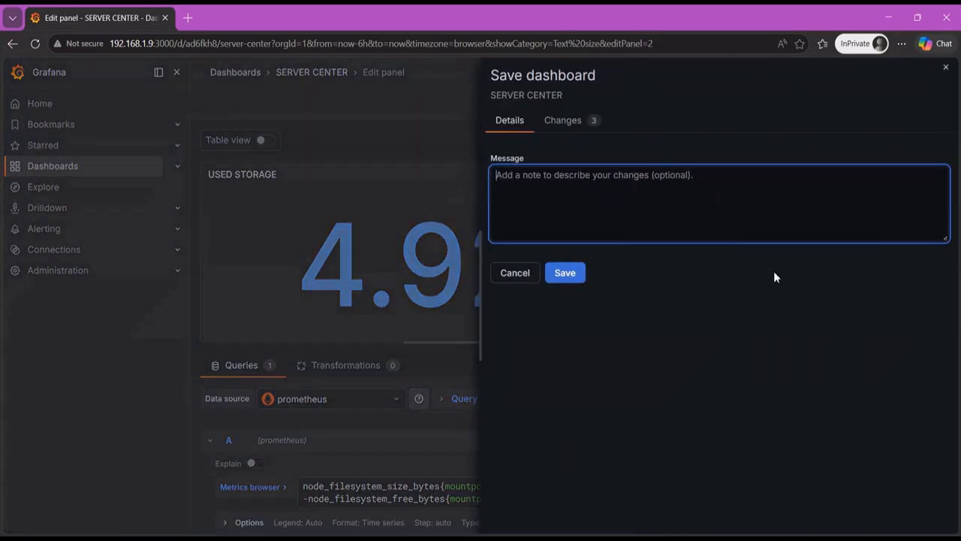
{"action": "left_click", "coordinate": [565, 274]}
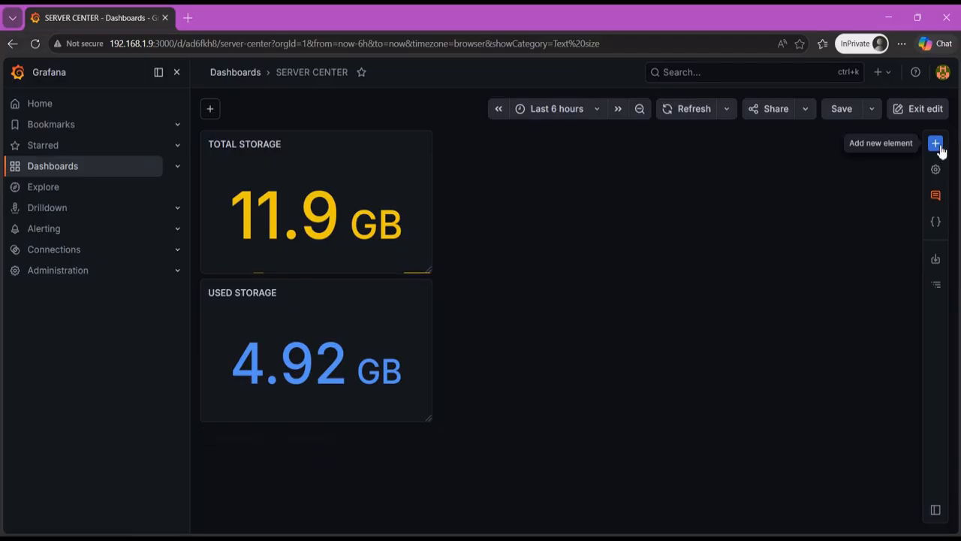
{"action": "left_click", "coordinate": [405, 304]}
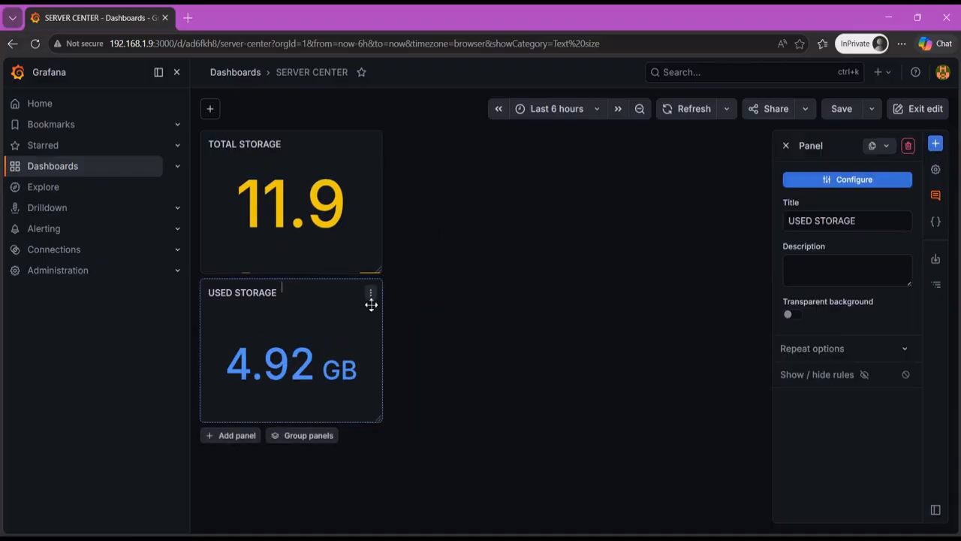
{"action": "left_click", "coordinate": [371, 296]}
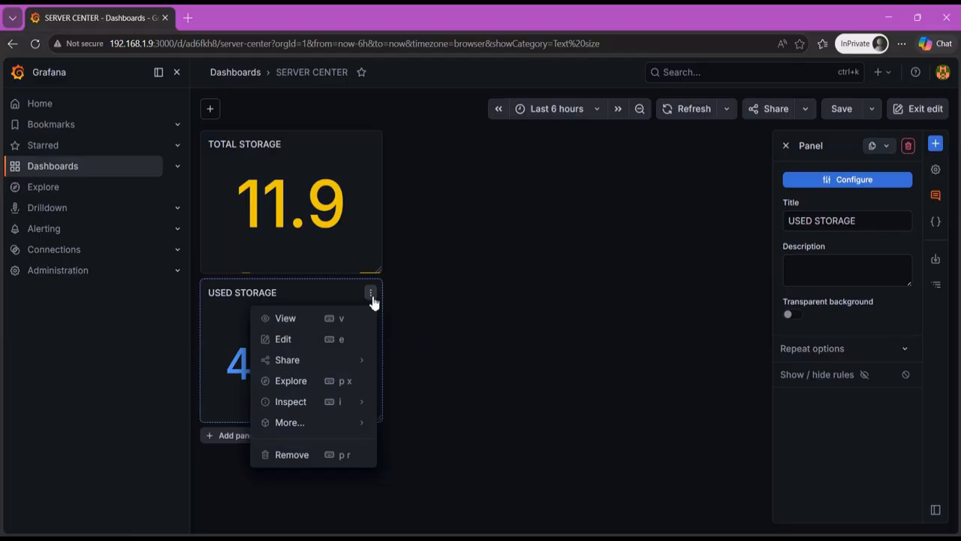
{"action": "left_click", "coordinate": [483, 286]}
{"action": "left_click", "coordinate": [787, 145]}
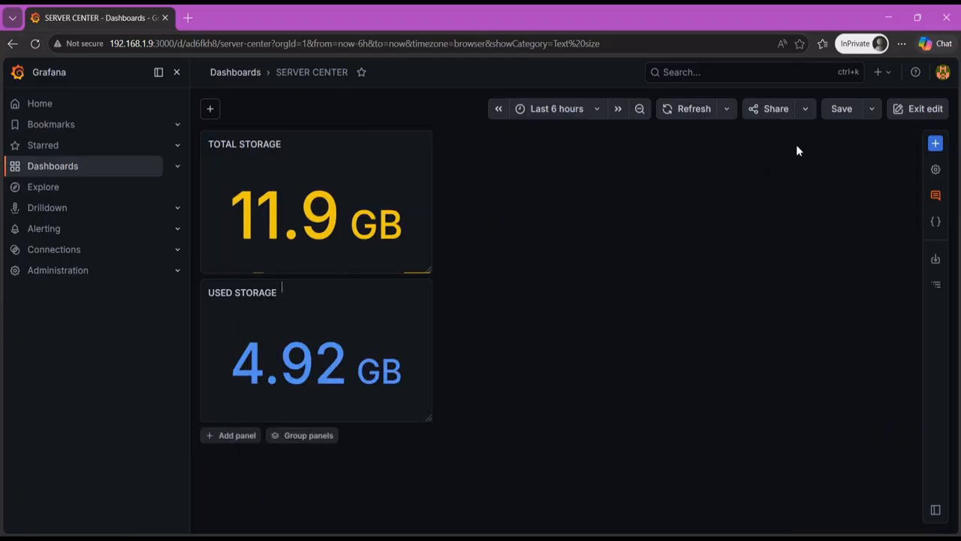
- Add a new panel directly beside TOTAL STORAGE and shrink it
{"action": "left_click", "coordinate": [936, 144]}
{"action": "left_click_drag", "start_coordinate": [846, 230], "coordinate": [470, 190]}
{"action": "left_click_drag", "start_coordinate": [754, 418], "coordinate": [579, 271]}
- Open the new panel for editing, write query A as node_filesystem_avail_bytes{mountpoint="/",fstype="ext4"} and run it
{"action": "left_click", "coordinate": [490, 227]}
{"action": "scroll", "coordinate": [440, 460], "scroll_direction": "down", "scroll_amount": 1}
{"action": "left_click", "coordinate": [487, 459]}
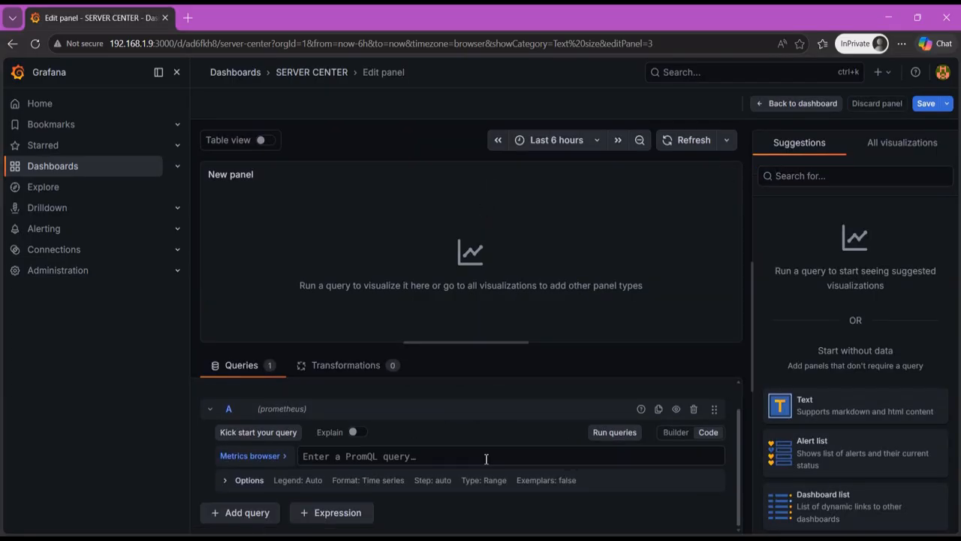
{"action": "type", "text": "node_filesystem_avail_"}
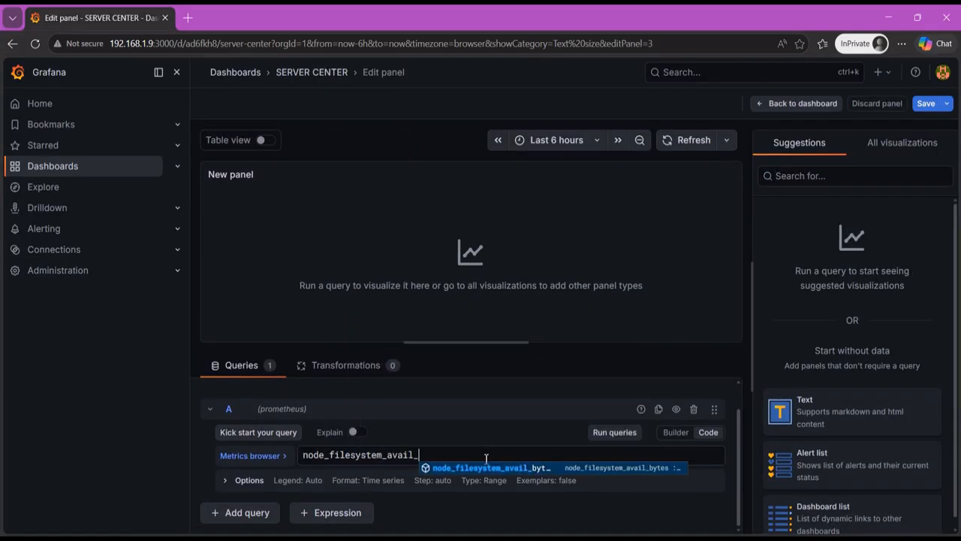
{"action": "type", "text": "bytes{mountpoint="}
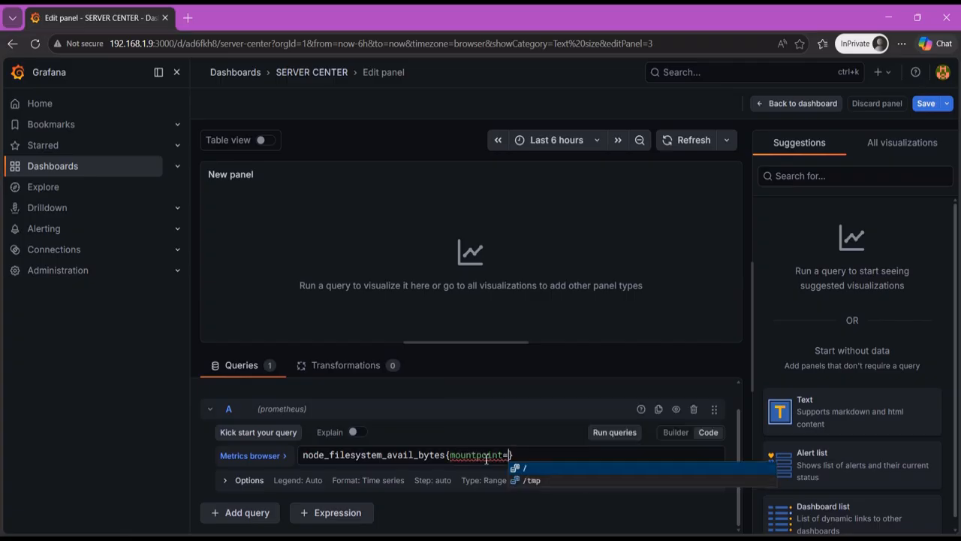
{"action": "type", "text": "\"/\",fstype=\"ext4\""}
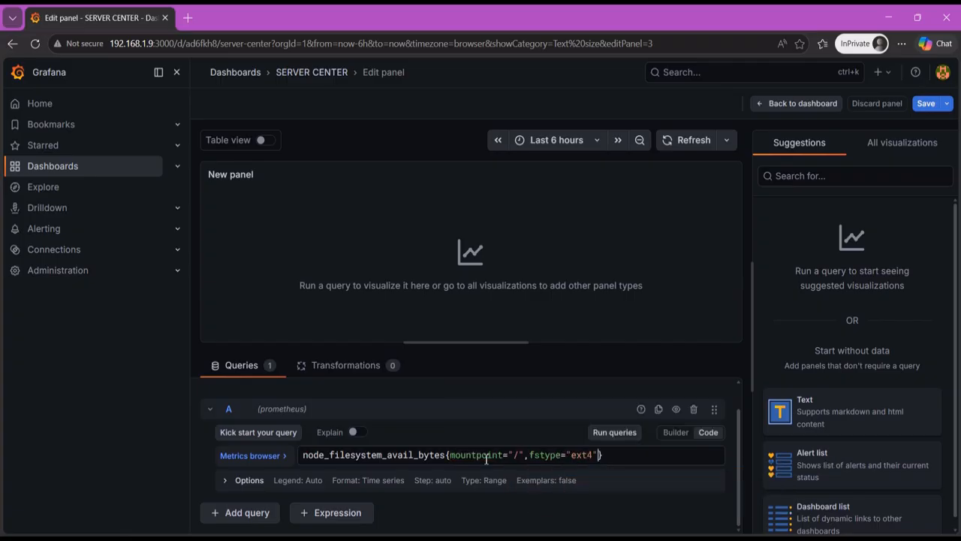
{"action": "left_click", "coordinate": [616, 433]}
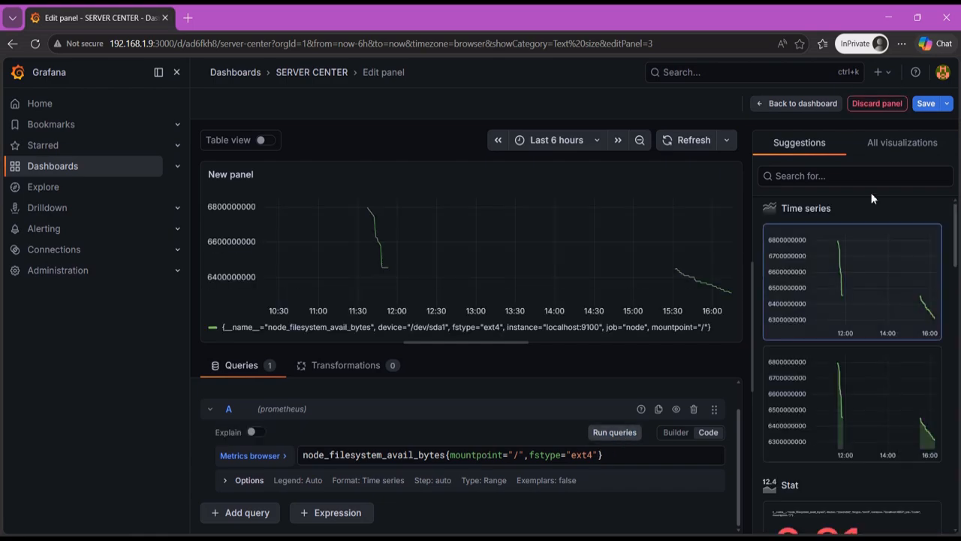
- Change the new panel's visualization to Stat and title it AVAILABLE STORAGE
{"action": "left_click", "coordinate": [894, 147]}
{"action": "left_click", "coordinate": [824, 306]}
{"action": "triple_click", "coordinate": [813, 220]}
{"action": "type", "text": "AVAILABLE STORAGE"}
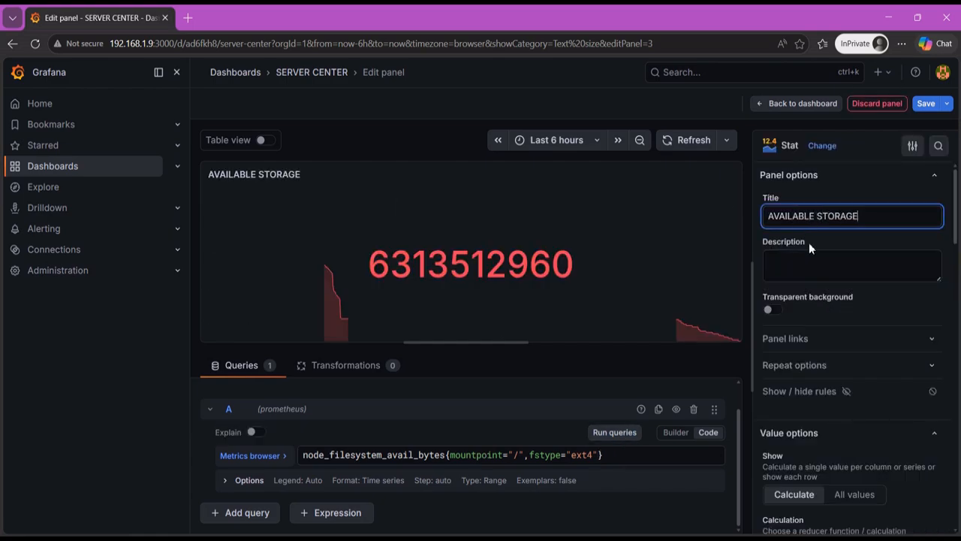
- Set the AVAILABLE STORAGE panel's graph mode to None
{"action": "scroll", "coordinate": [862, 310], "scroll_direction": "down", "scroll_amount": 3}
{"action": "scroll", "coordinate": [826, 300], "scroll_direction": "down", "scroll_amount": 5}
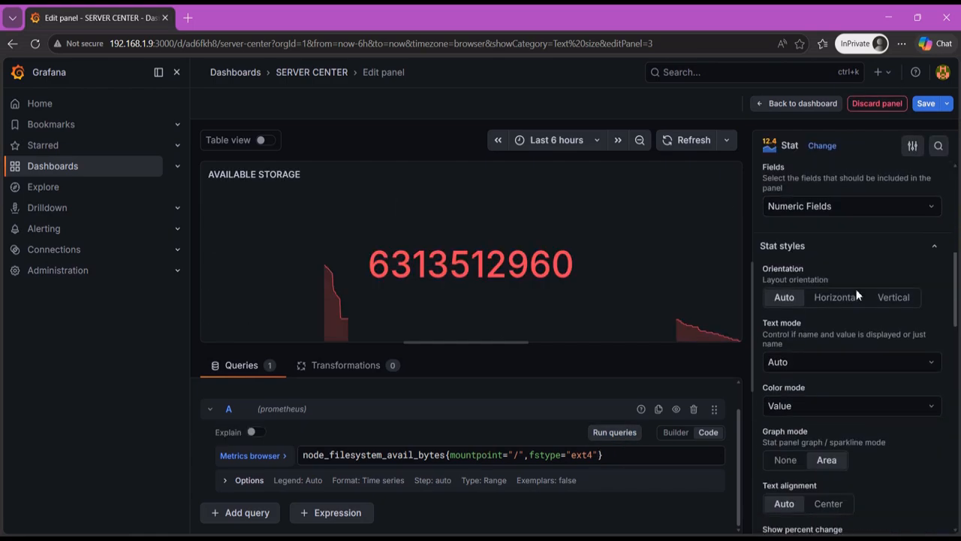
{"action": "left_click", "coordinate": [793, 283]}
- Remove the 80 threshold from AVAILABLE STORAGE and set its base threshold color to light green
{"action": "scroll", "coordinate": [856, 301], "scroll_direction": "down", "scroll_amount": 6}
{"action": "scroll", "coordinate": [856, 301], "scroll_direction": "down", "scroll_amount": 4}
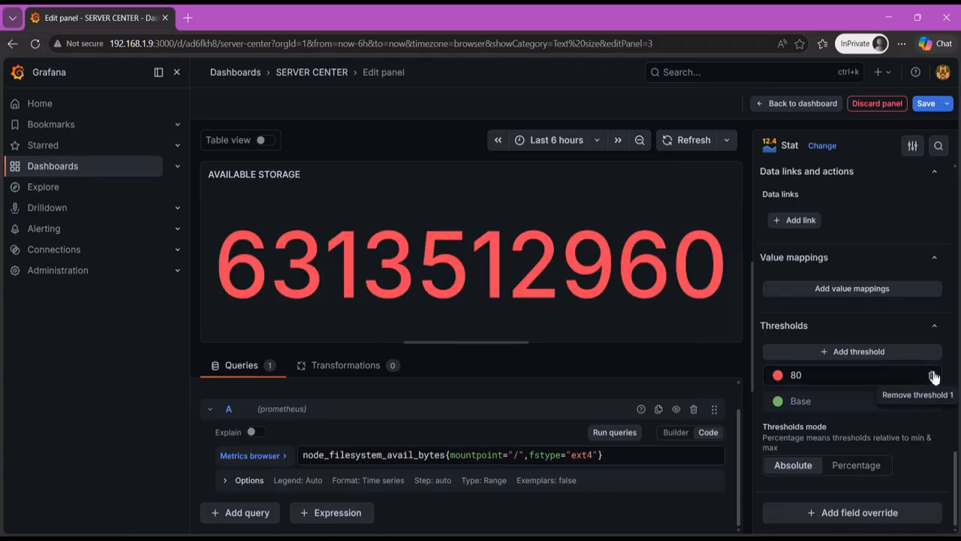
{"action": "left_click", "coordinate": [934, 376]}
{"action": "left_click", "coordinate": [777, 400]}
{"action": "left_click", "coordinate": [824, 298]}
- Set the AVAILABLE STORAGE unit to bytes(SI) and return to the dashboard
{"action": "scroll", "coordinate": [848, 393], "scroll_direction": "up", "scroll_amount": 6}
{"action": "scroll", "coordinate": [847, 398], "scroll_direction": "up", "scroll_amount": 1}
{"action": "left_click", "coordinate": [826, 328]}
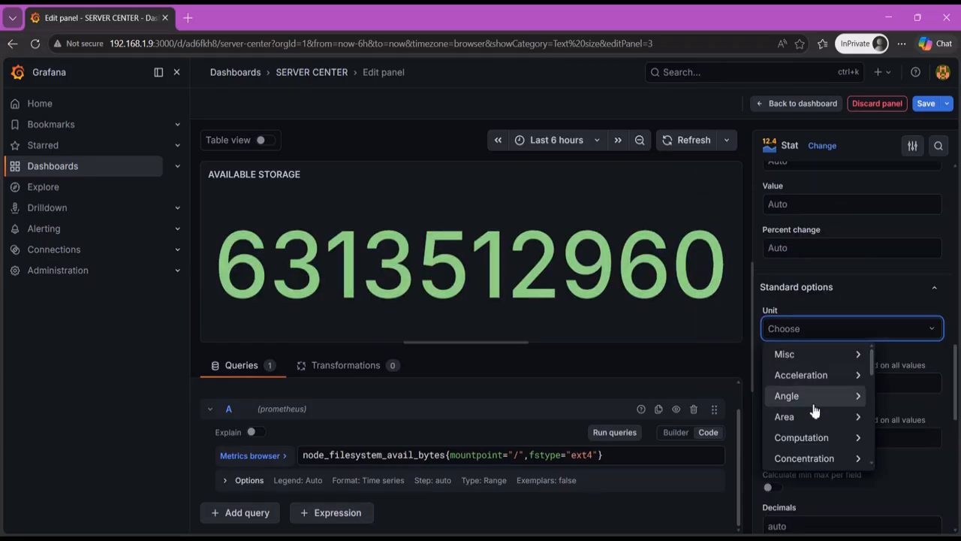
{"action": "scroll", "coordinate": [796, 420], "scroll_direction": "down", "scroll_amount": 2}
{"action": "mouse_move", "coordinate": [783, 434]}
{"action": "left_click", "coordinate": [897, 373]}
{"action": "left_click", "coordinate": [797, 103]}
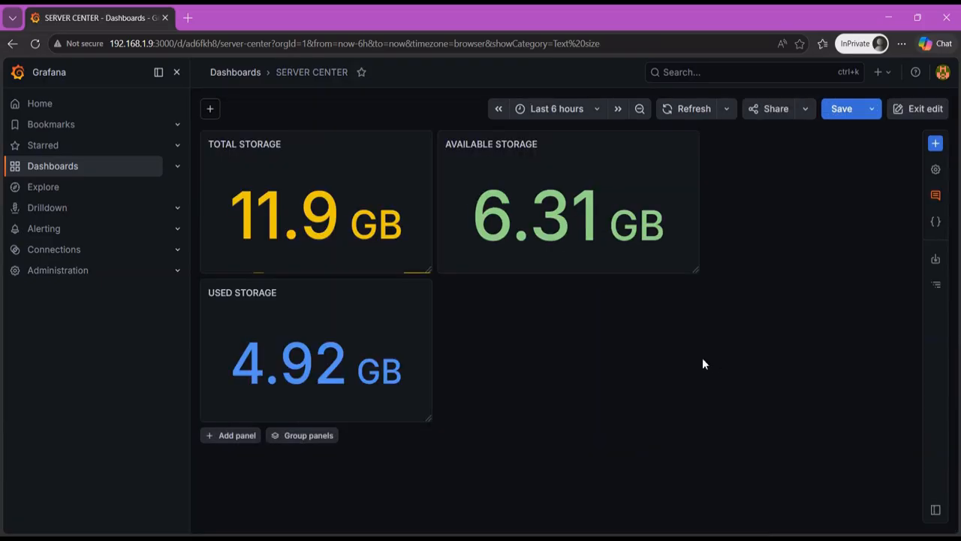
- Resize AVAILABLE STORAGE to match the other panels and arrange TOTAL STORAGE, AVAILABLE STORAGE and USED STORAGE in one row, in that order
{"action": "left_click_drag", "start_coordinate": [695, 269], "coordinate": [638, 272]}
{"action": "left_click_drag", "start_coordinate": [391, 338], "coordinate": [422, 328]}
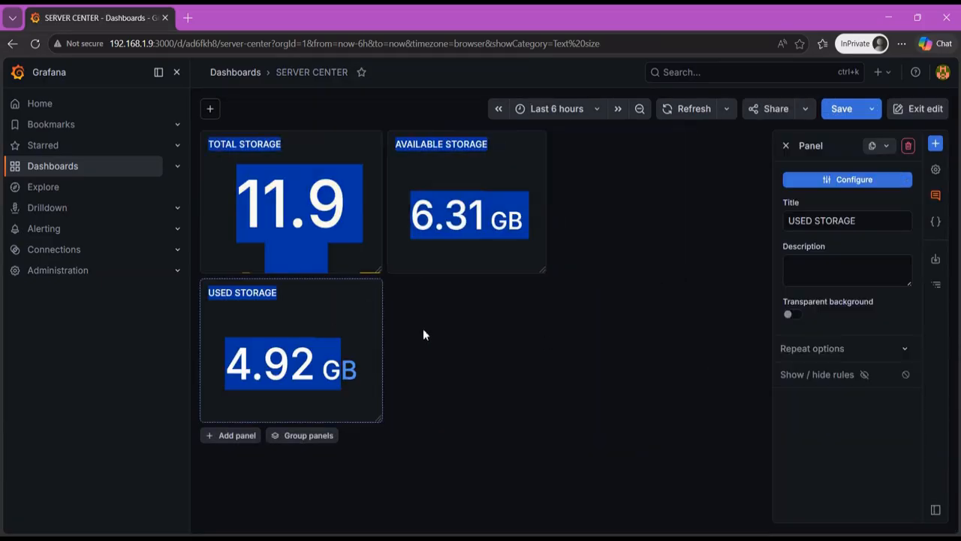
{"action": "left_click_drag", "start_coordinate": [350, 289], "coordinate": [707, 154]}
{"action": "left_click_drag", "start_coordinate": [499, 143], "coordinate": [313, 143]}
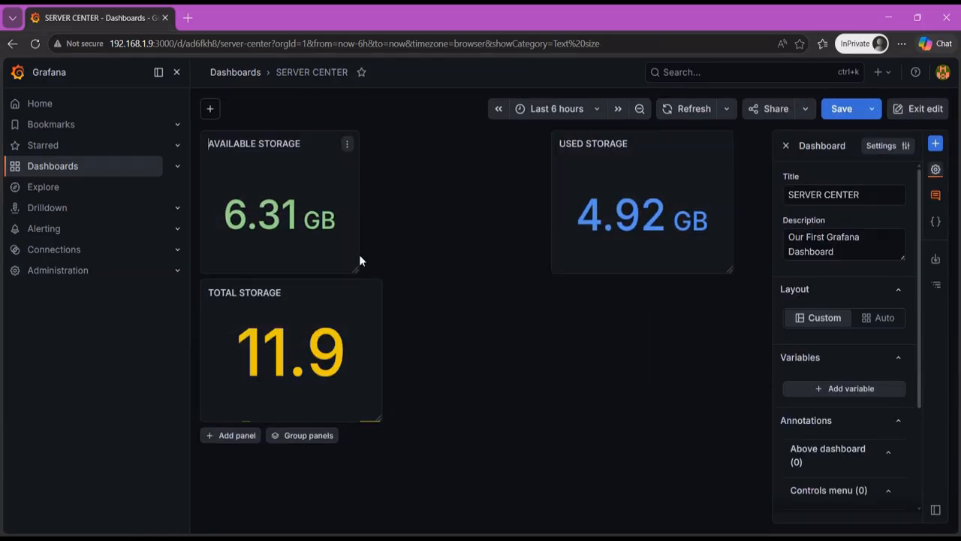
{"action": "left_click_drag", "start_coordinate": [362, 268], "coordinate": [382, 269]}
{"action": "left_click_drag", "start_coordinate": [312, 144], "coordinate": [499, 294]}
{"action": "left_click_drag", "start_coordinate": [663, 143], "coordinate": [713, 143]}
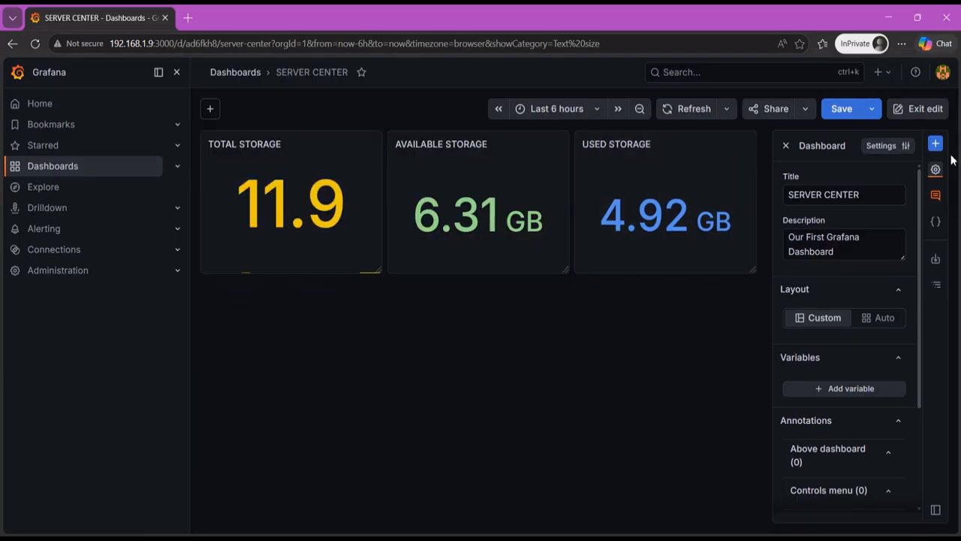
- Save the SERVER CENTER dashboard and close its options pane
{"action": "left_click", "coordinate": [842, 108]}
{"action": "left_click", "coordinate": [562, 279]}
{"action": "left_click", "coordinate": [935, 169]}
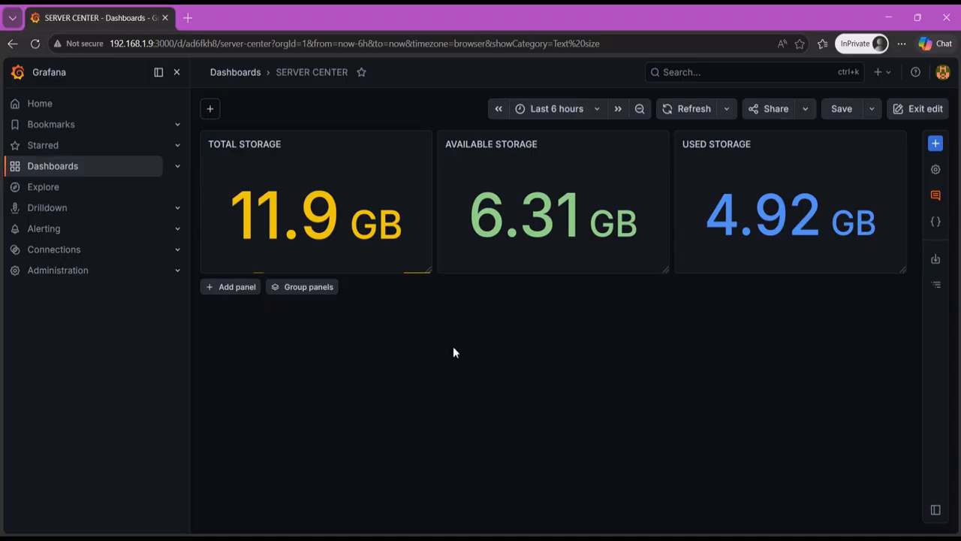
- Add a new panel beneath the storage row and open it for editing
{"action": "left_click", "coordinate": [936, 142]}
{"action": "left_click", "coordinate": [852, 232]}
{"action": "left_click", "coordinate": [395, 376]}
{"action": "type", "text": "TOTAL RAM"}
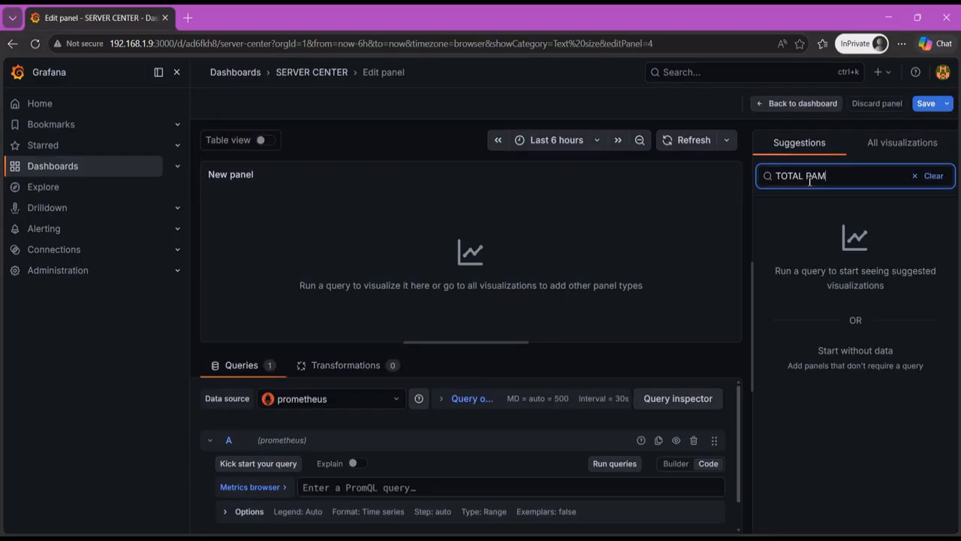
{"action": "triple_click", "coordinate": [828, 177]}
{"action": "key", "text": "BackSpace"}
- Change the new panel's visualization to Stat and title it TOTAL RAM
{"action": "left_click", "coordinate": [901, 143]}
{"action": "left_click", "coordinate": [832, 313]}
{"action": "triple_click", "coordinate": [806, 215]}
{"action": "type", "text": "TOTAL RAM"}
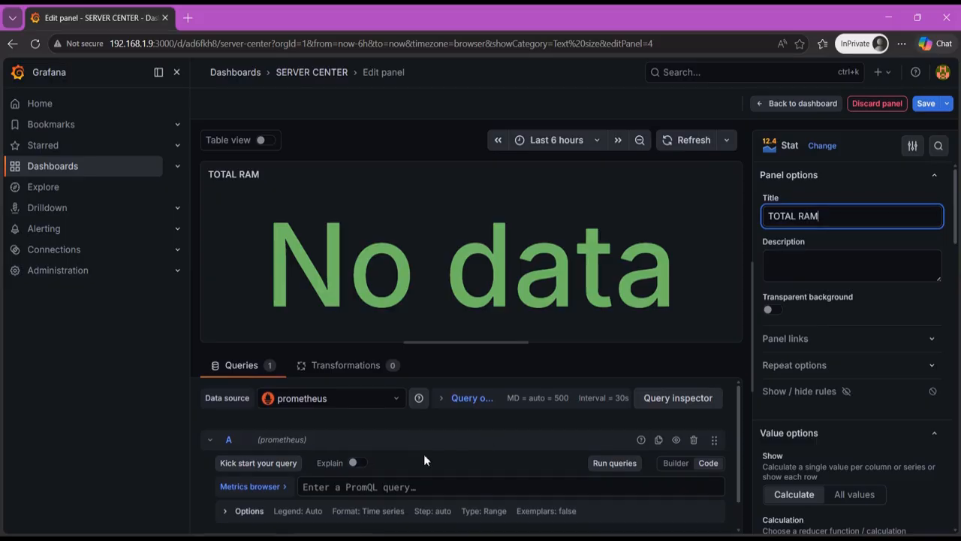
- Write TOTAL RAM's query A as node_memory_MemTotal_bytes and run it
{"action": "scroll", "coordinate": [424, 459], "scroll_direction": "down", "scroll_amount": 1}
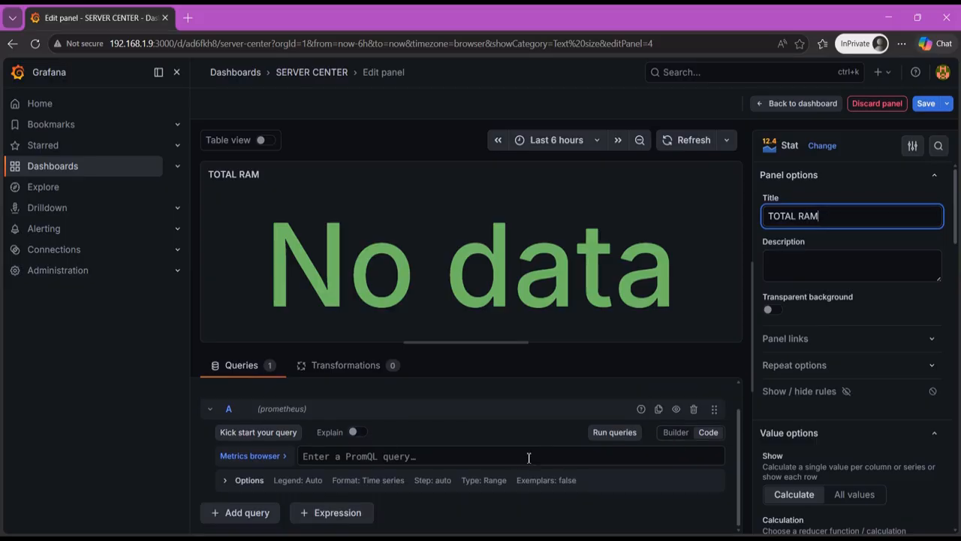
{"action": "left_click", "coordinate": [529, 457]}
{"action": "type", "text": "node_"}
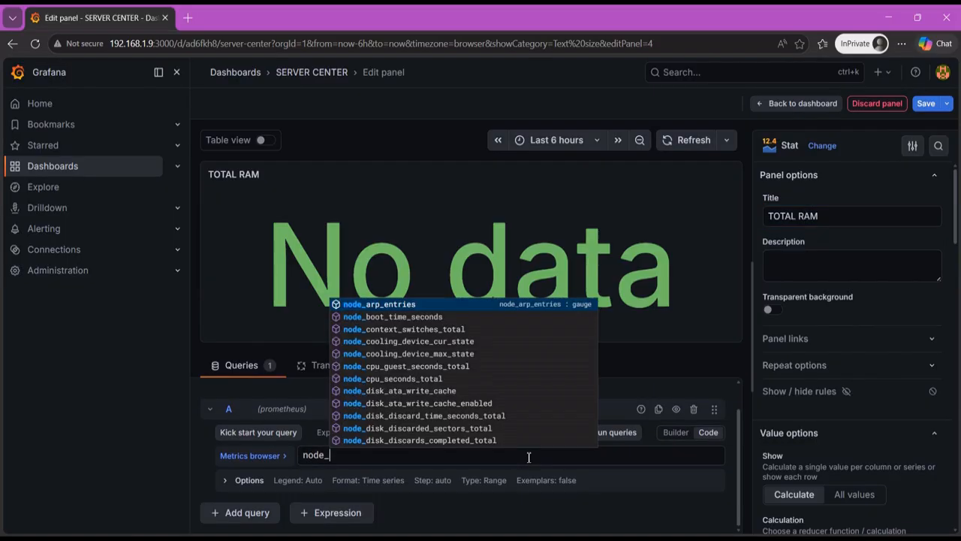
{"action": "type", "text": "memory_MemTotal_bytes"}
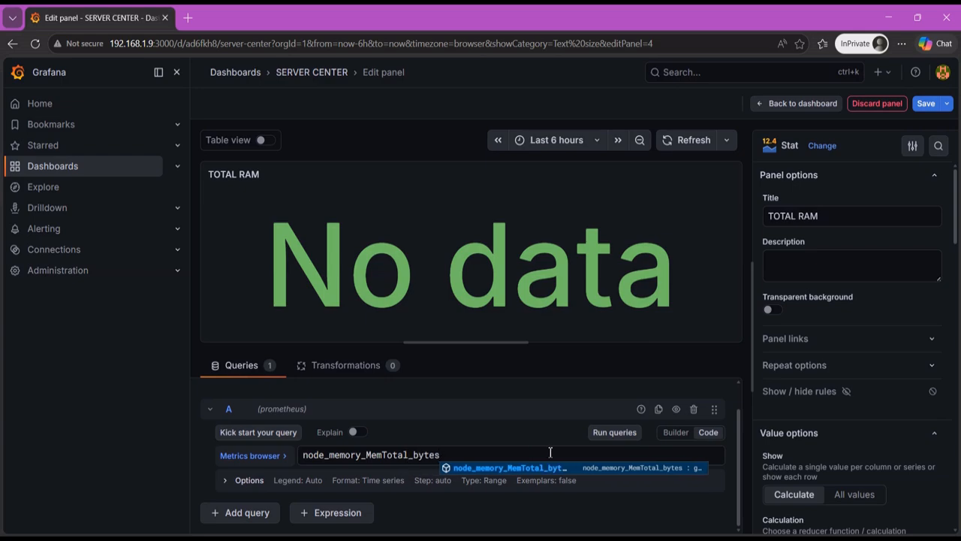
{"action": "left_click", "coordinate": [610, 442]}
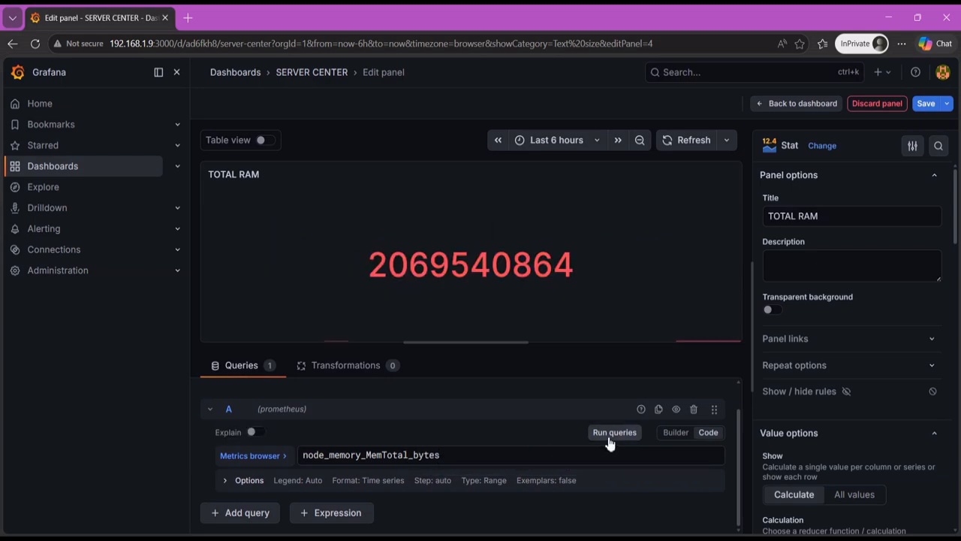
- Set the TOTAL RAM panel's value text size to 100
{"action": "scroll", "coordinate": [828, 311], "scroll_direction": "down", "scroll_amount": 8}
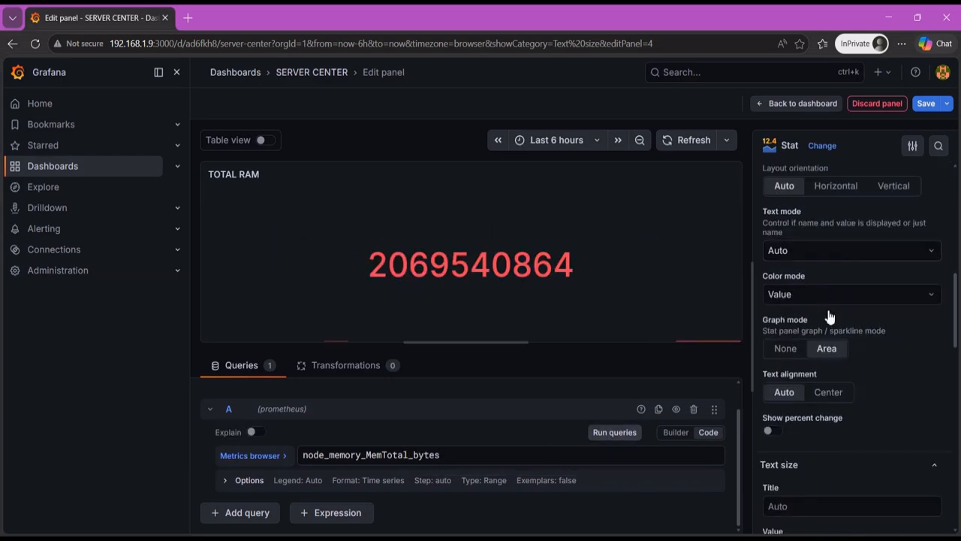
{"action": "scroll", "coordinate": [827, 315], "scroll_direction": "down", "scroll_amount": 4}
{"action": "left_click", "coordinate": [826, 285]}
{"action": "type", "text": "100"}
- Set the TOTAL RAM panel's unit to bytes(SI)
{"action": "scroll", "coordinate": [827, 286], "scroll_direction": "down", "scroll_amount": 2}
{"action": "left_click", "coordinate": [833, 281]}
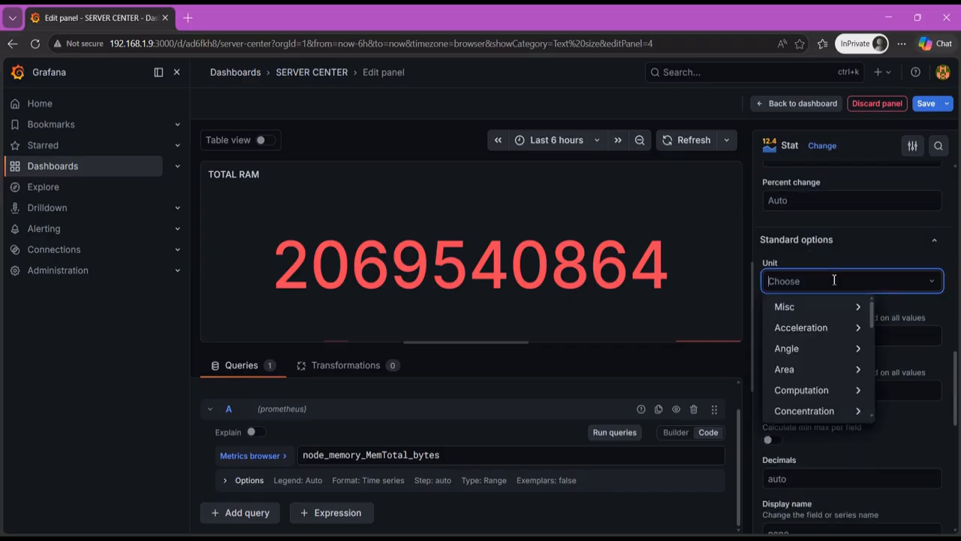
{"action": "scroll", "coordinate": [812, 338], "scroll_direction": "down", "scroll_amount": 3}
{"action": "left_click", "coordinate": [793, 322]}
{"action": "left_click", "coordinate": [884, 321]}
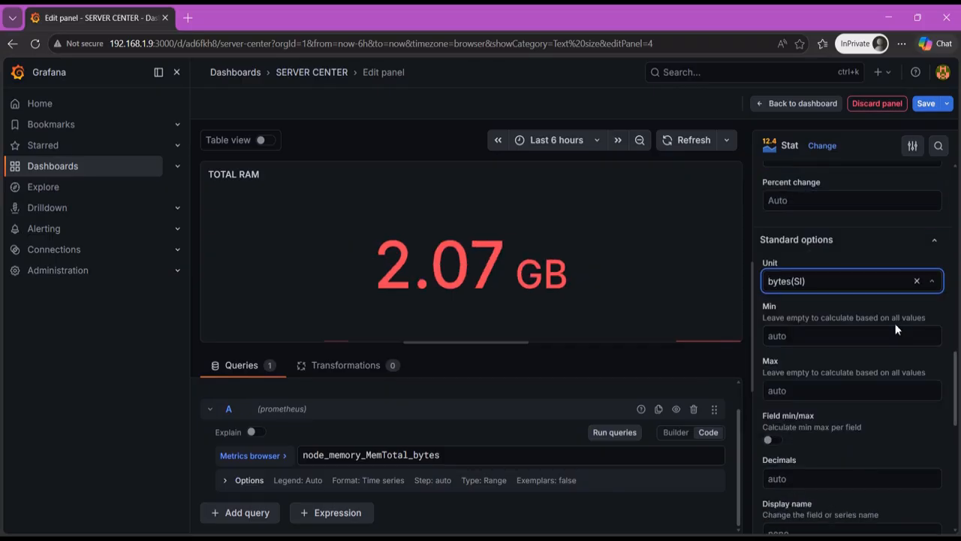
- Remove the 80 threshold from TOTAL RAM and give its base threshold a custom magenta color
{"action": "scroll", "coordinate": [813, 394], "scroll_direction": "down", "scroll_amount": 6}
{"action": "left_click", "coordinate": [932, 419]}
{"action": "scroll", "coordinate": [841, 409], "scroll_direction": "down", "scroll_amount": 1}
{"action": "left_click", "coordinate": [778, 401]}
{"action": "left_click", "coordinate": [775, 187]}
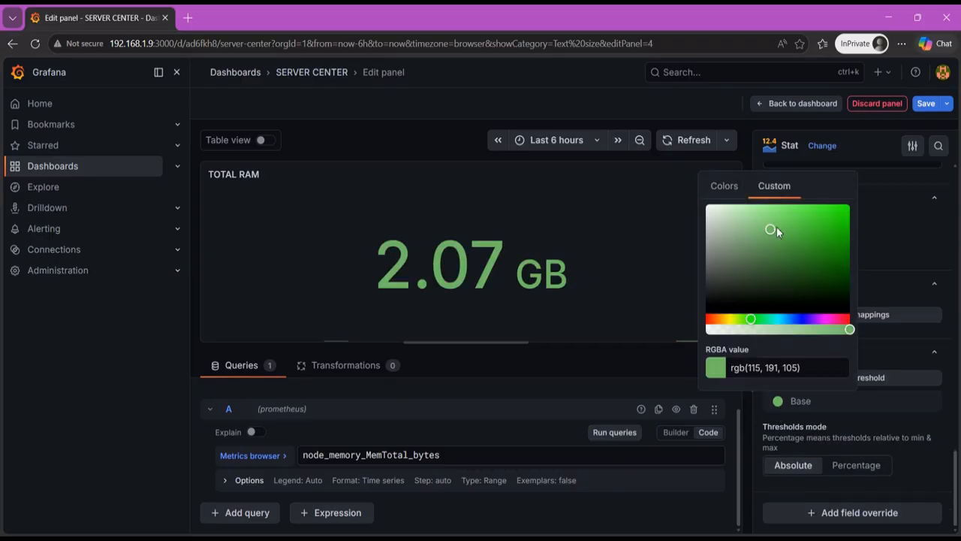
{"action": "left_click_drag", "start_coordinate": [773, 229], "coordinate": [761, 288]}
{"action": "left_click_drag", "start_coordinate": [751, 319], "coordinate": [823, 319]}
{"action": "left_click", "coordinate": [821, 220]}
- Return to the dashboard and shrink the TOTAL RAM panel to the same size as TOTAL STORAGE
{"action": "left_click", "coordinate": [798, 103]}
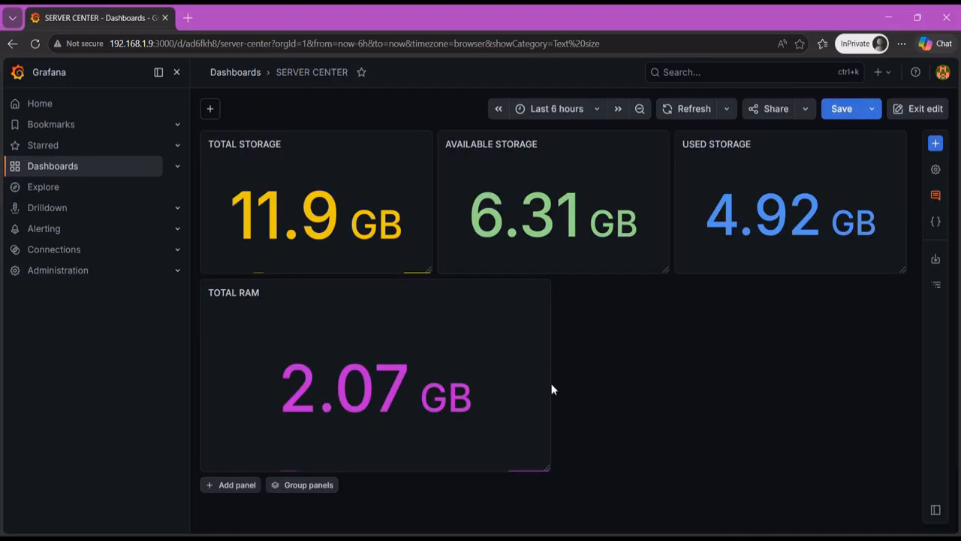
{"action": "left_click_drag", "start_coordinate": [549, 469], "coordinate": [432, 422]}
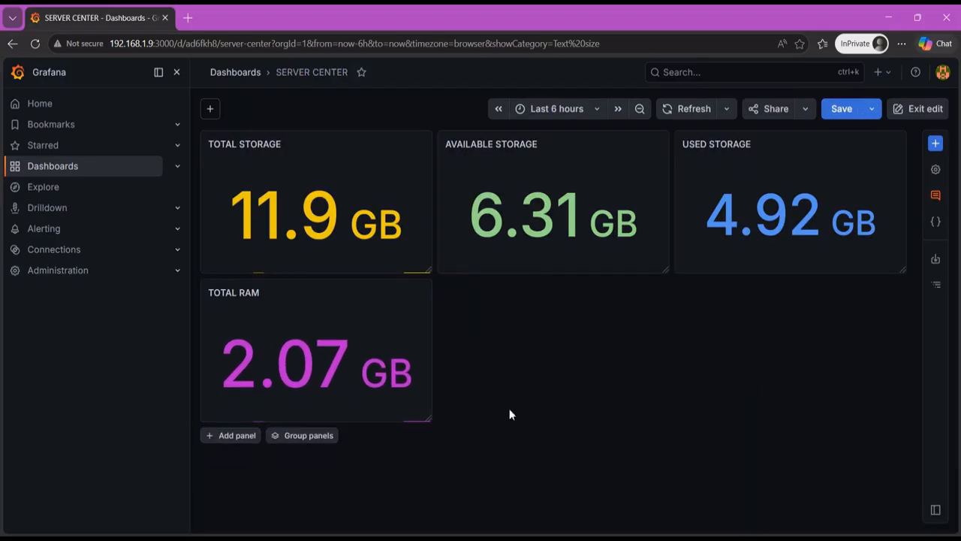
- Examine the panel settings of TOTAL RAM and TOTAL STORAGE, returning to the dashboard after each
{"action": "left_click", "coordinate": [346, 356]}
{"action": "left_click", "coordinate": [866, 180]}
{"action": "scroll", "coordinate": [849, 316], "scroll_direction": "down", "scroll_amount": 8}
{"action": "left_click", "coordinate": [765, 103]}
{"action": "left_click", "coordinate": [300, 206]}
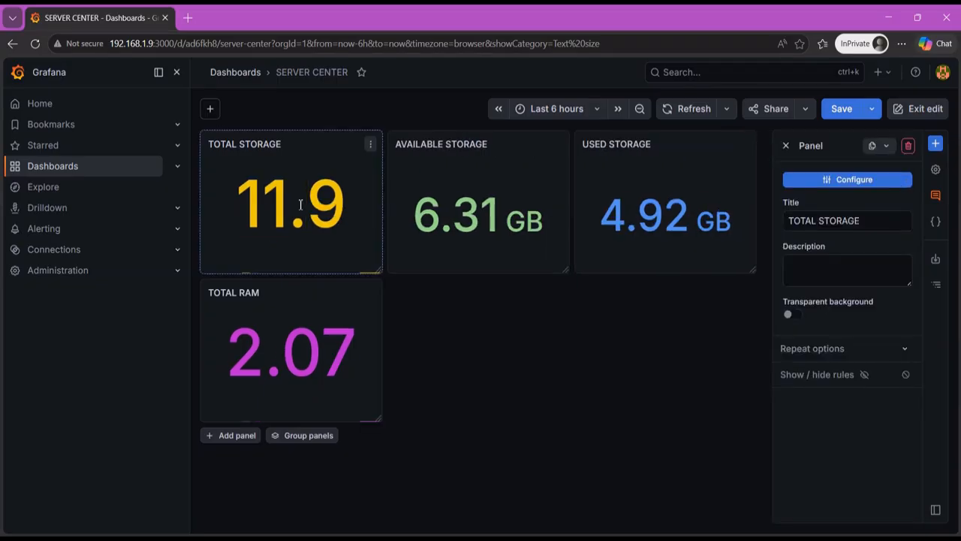
{"action": "left_click", "coordinate": [847, 180]}
{"action": "scroll", "coordinate": [865, 344], "scroll_direction": "down", "scroll_amount": 7}
{"action": "left_click", "coordinate": [764, 104]}
- Set the AVAILABLE STORAGE panel's value text size to 100 and return to the dashboard
{"action": "left_click", "coordinate": [481, 206]}
{"action": "left_click", "coordinate": [826, 182]}
{"action": "scroll", "coordinate": [886, 330], "scroll_direction": "down", "scroll_amount": 7}
{"action": "scroll", "coordinate": [886, 335], "scroll_direction": "down", "scroll_amount": 2}
{"action": "left_click", "coordinate": [841, 286]}
{"action": "type", "text": "100"}
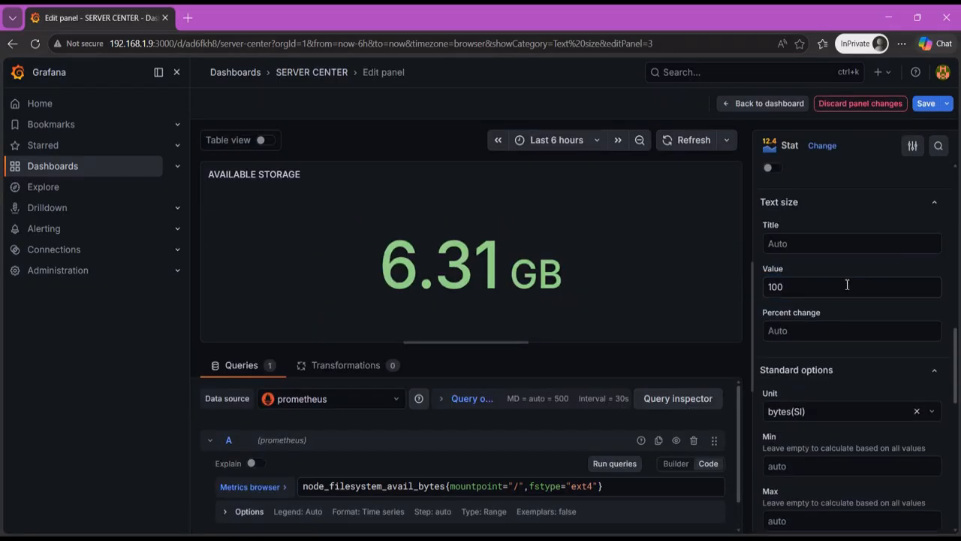
{"action": "left_click", "coordinate": [765, 103]}
- Set the USED STORAGE panel's value text size to 100, return to the dashboard and save it
{"action": "left_click", "coordinate": [761, 201]}
{"action": "left_click", "coordinate": [847, 179]}
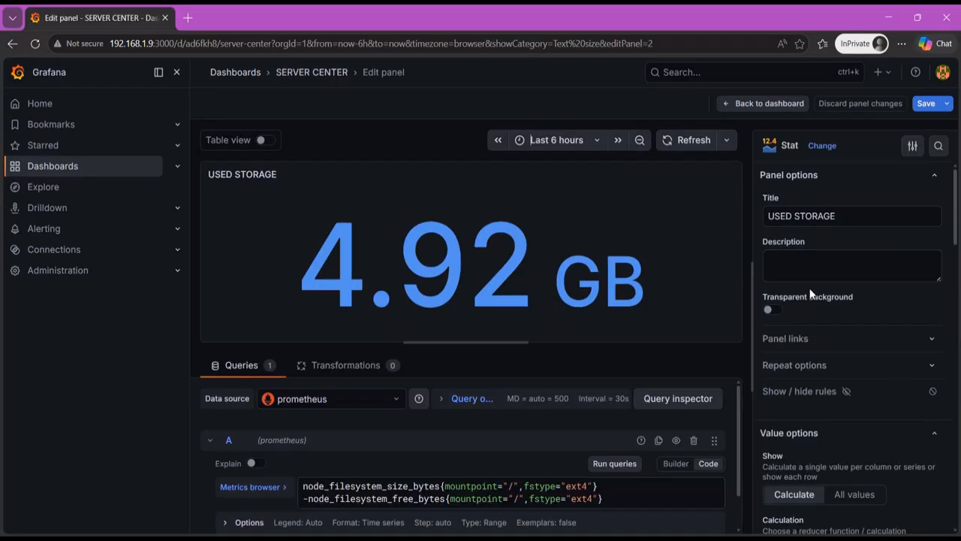
{"action": "scroll", "coordinate": [864, 331], "scroll_direction": "down", "scroll_amount": 7}
{"action": "left_click", "coordinate": [815, 285]}
{"action": "type", "text": "100"}
{"action": "left_click", "coordinate": [765, 104]}
{"action": "left_click", "coordinate": [842, 108]}
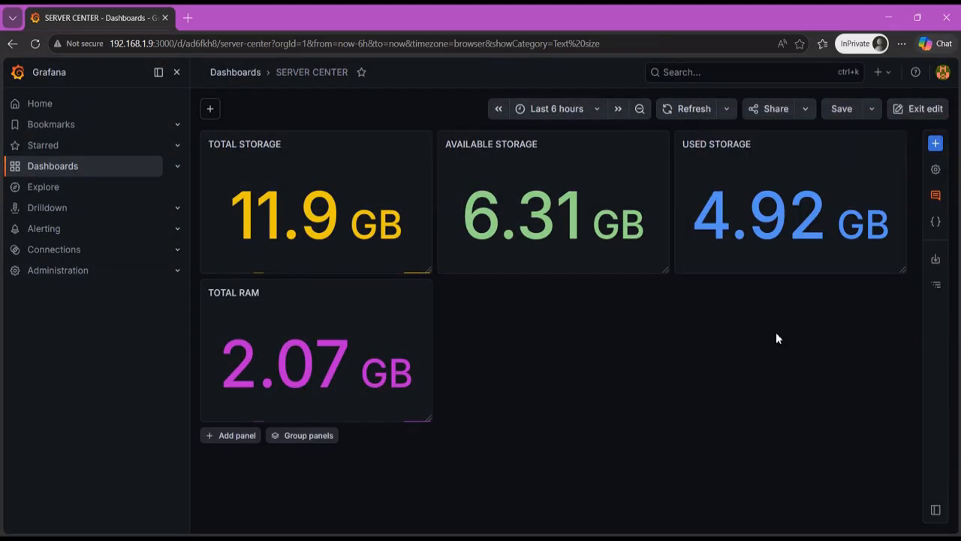
- Add a new panel beside TOTAL RAM with the Gauge visualization and title it RAM USAGE
{"action": "left_click", "coordinate": [935, 143]}
{"action": "left_click", "coordinate": [850, 230]}
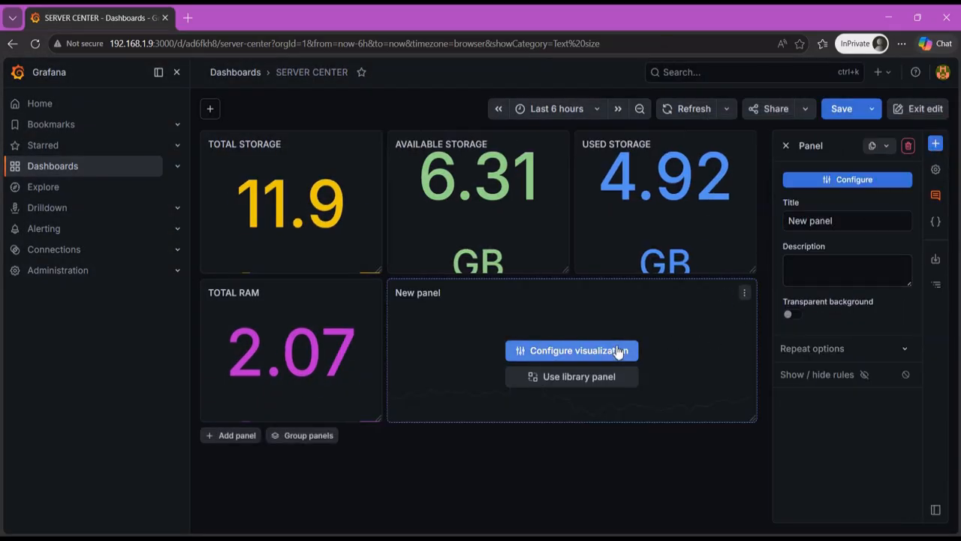
{"action": "left_click", "coordinate": [628, 350]}
{"action": "left_click", "coordinate": [820, 350]}
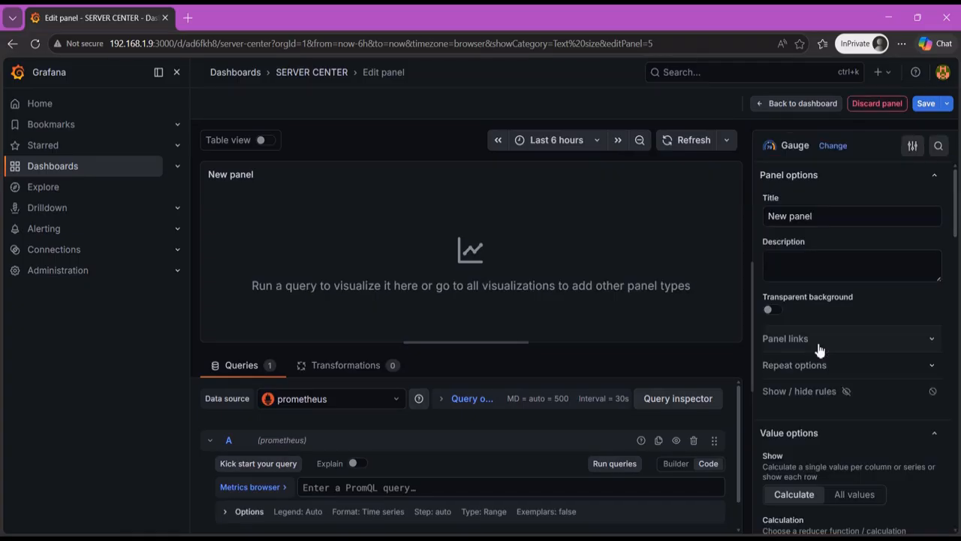
{"action": "triple_click", "coordinate": [811, 216]}
{"action": "type", "text": "RAM USAGE"}
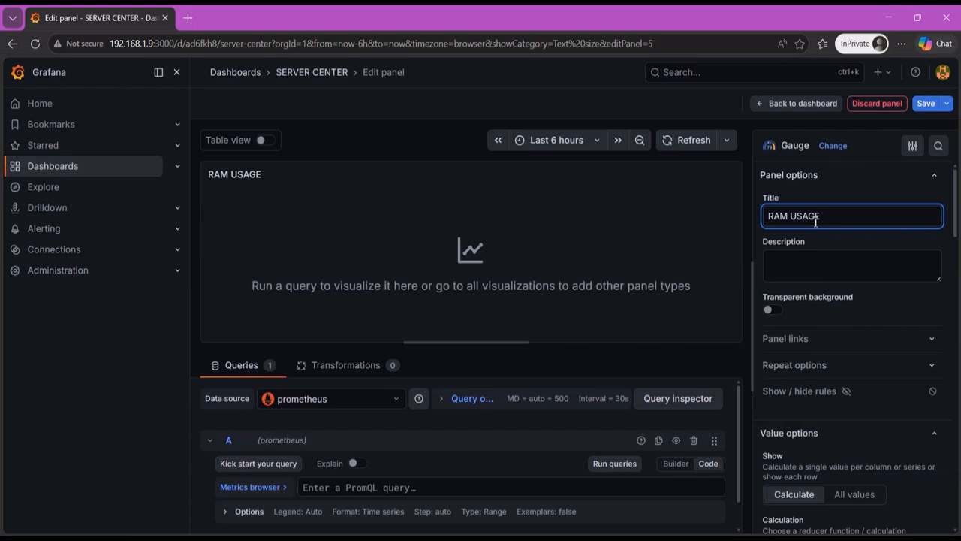
- Write RAM USAGE's query A as 100*(1-(node_memory_MemAvailable_bytes/node_memory_MemTotal_bytes)) and run it
{"action": "scroll", "coordinate": [444, 460], "scroll_direction": "down", "scroll_amount": 1}
{"action": "left_click", "coordinate": [522, 456]}
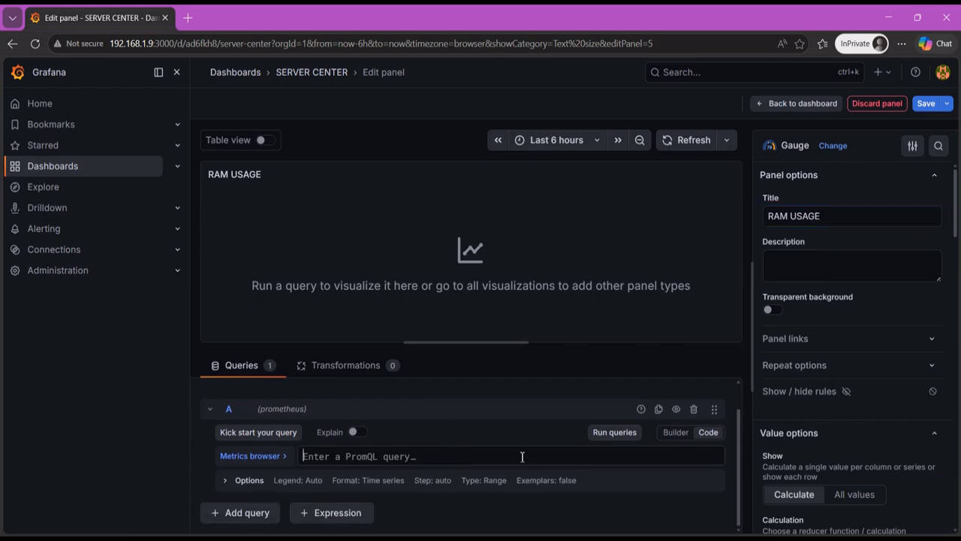
{"action": "type", "text": "100"}
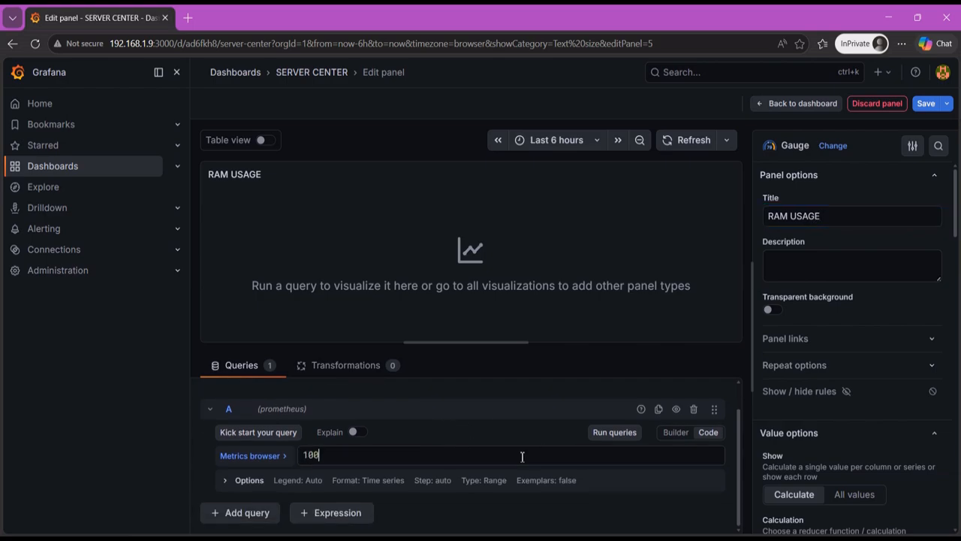
{"action": "type", "text": "*"}
{"action": "type", "text": "()"}
{"action": "type", "text": "1"}
{"action": "type", "text": "-("}
{"action": "type", "text": "node_memo"}
{"action": "type", "text": "ry_Mem"}
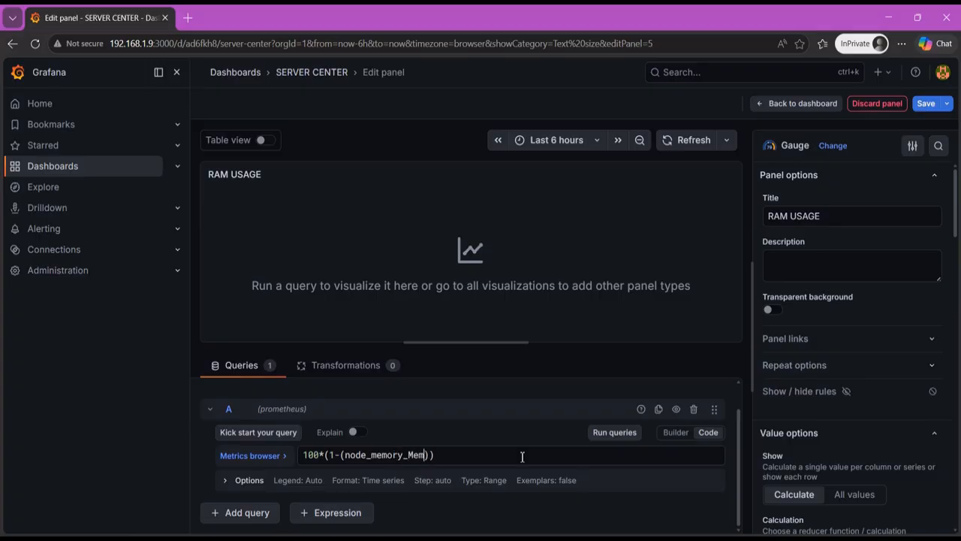
{"action": "type", "text": "Available_bytes/node"}
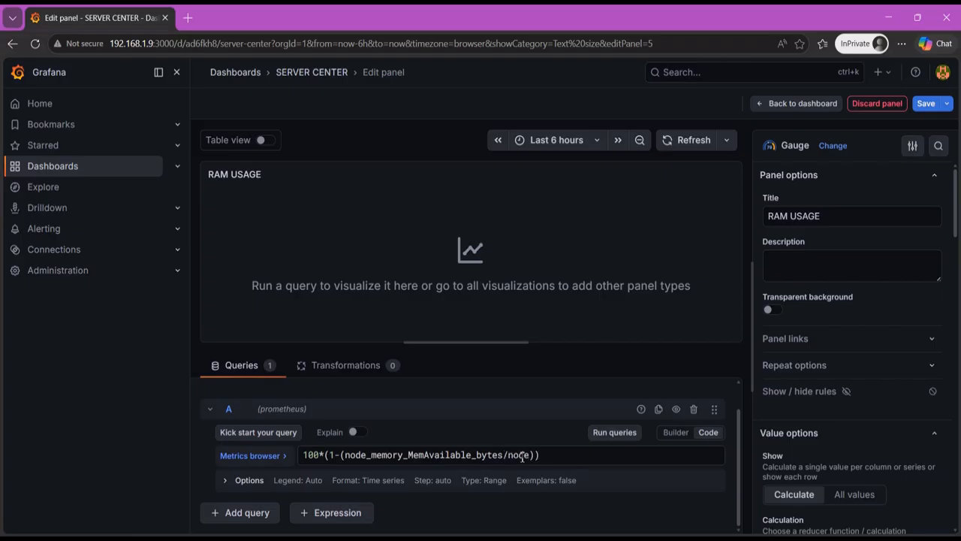
{"action": "type", "text": "_memory_MemTotal"}
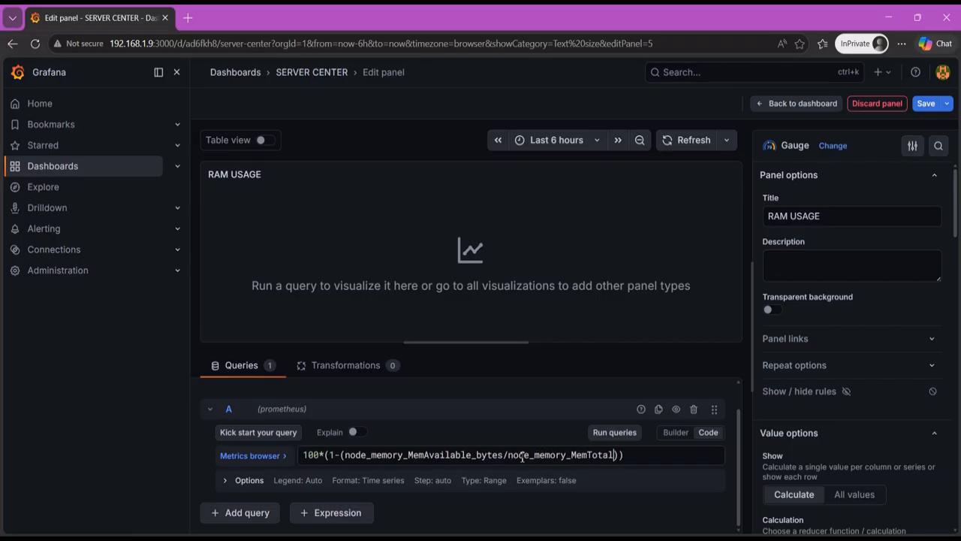
{"action": "type", "text": "_bytes"}
{"action": "left_click", "coordinate": [616, 433]}
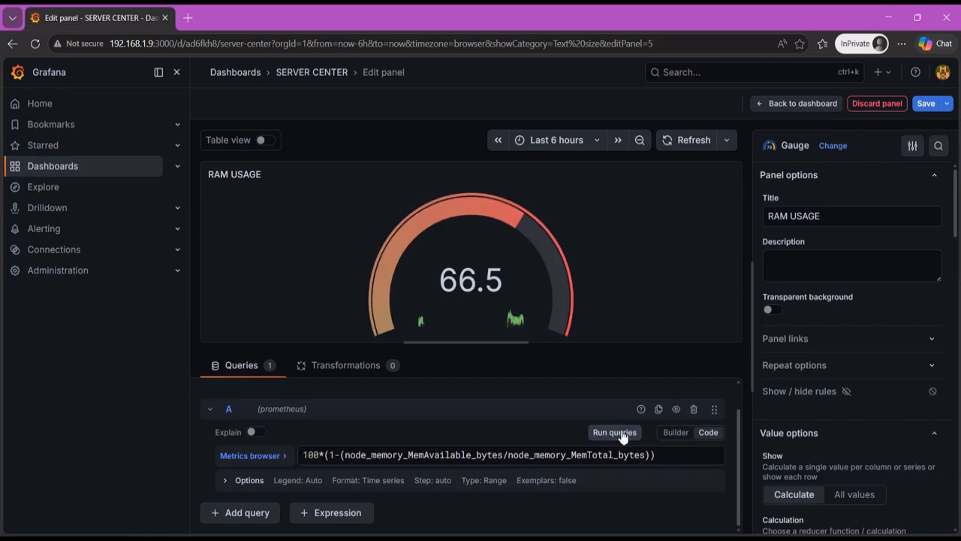
- Try the Circle style and a different bar width and segment count on the RAM USAGE gauge
{"action": "scroll", "coordinate": [864, 284], "scroll_direction": "down", "scroll_amount": 8}
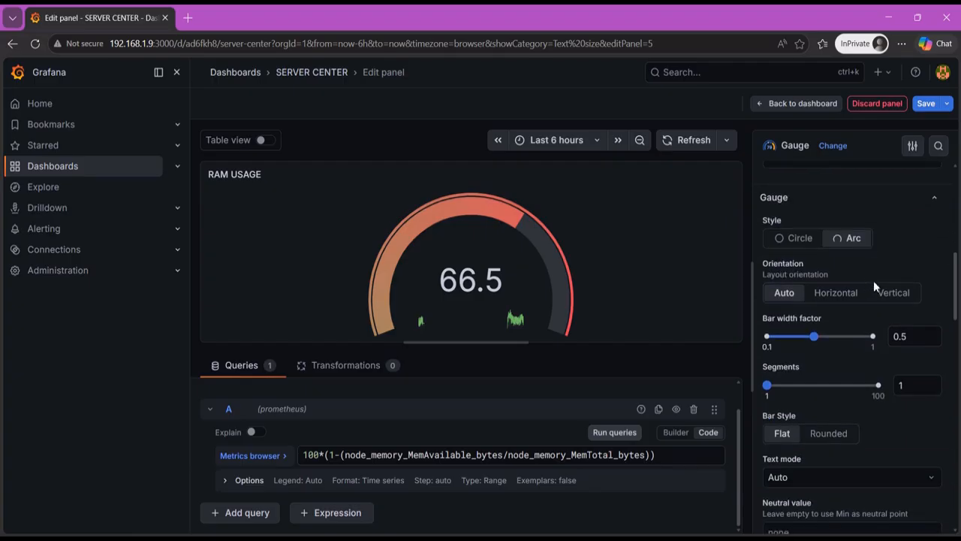
{"action": "left_click", "coordinate": [801, 239]}
{"action": "left_click", "coordinate": [856, 240]}
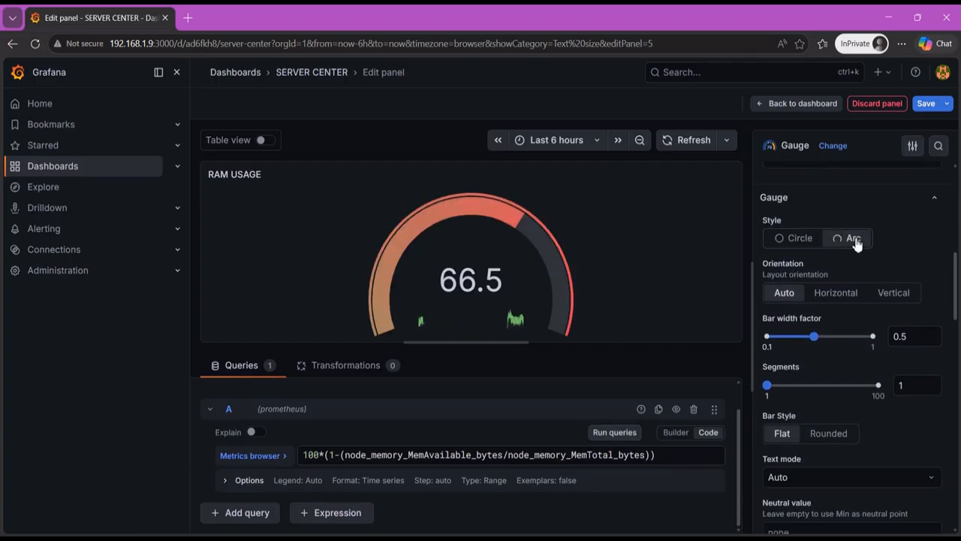
{"action": "scroll", "coordinate": [874, 280], "scroll_direction": "down", "scroll_amount": 1}
{"action": "left_click_drag", "start_coordinate": [813, 270], "coordinate": [836, 271]}
{"action": "left_click_drag", "start_coordinate": [774, 322], "coordinate": [767, 320]}
{"action": "left_click_drag", "start_coordinate": [836, 272], "coordinate": [816, 279]}
{"action": "scroll", "coordinate": [804, 348], "scroll_direction": "down", "scroll_amount": 3}
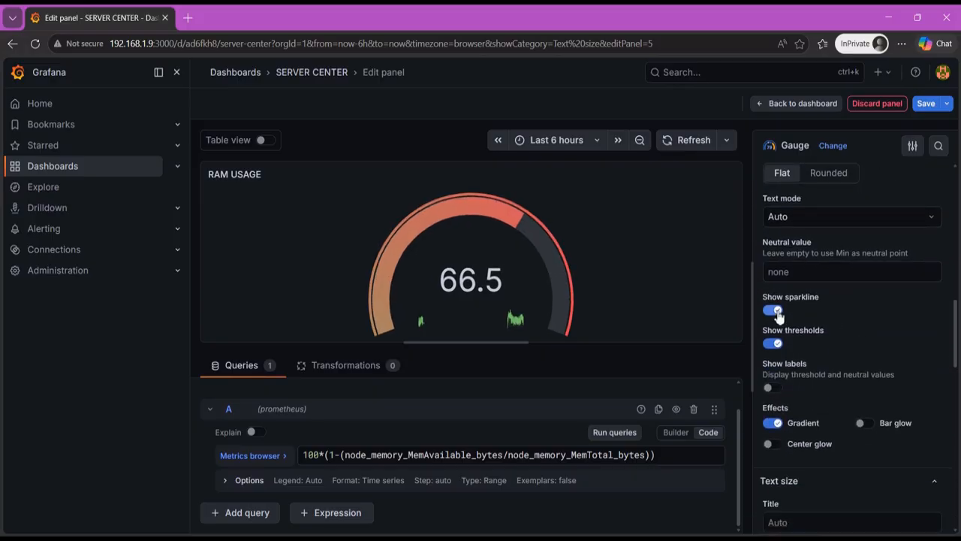
- Turn off the sparkline on the RAM USAGE gauge and try it without its thresholds
{"action": "left_click", "coordinate": [770, 309]}
{"action": "left_click", "coordinate": [778, 344]}
{"action": "left_click", "coordinate": [778, 344]}
{"action": "scroll", "coordinate": [782, 328], "scroll_direction": "down", "scroll_amount": 2}
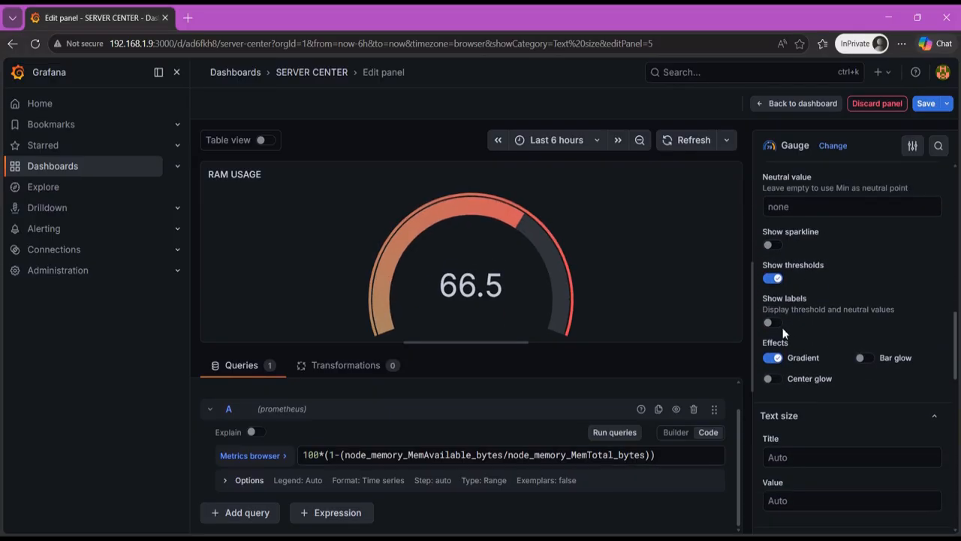
- Try the Center glow and Bar glow effects on the RAM USAGE gauge
{"action": "left_click", "coordinate": [771, 313]}
{"action": "left_click", "coordinate": [771, 313]}
{"action": "left_click", "coordinate": [862, 292]}
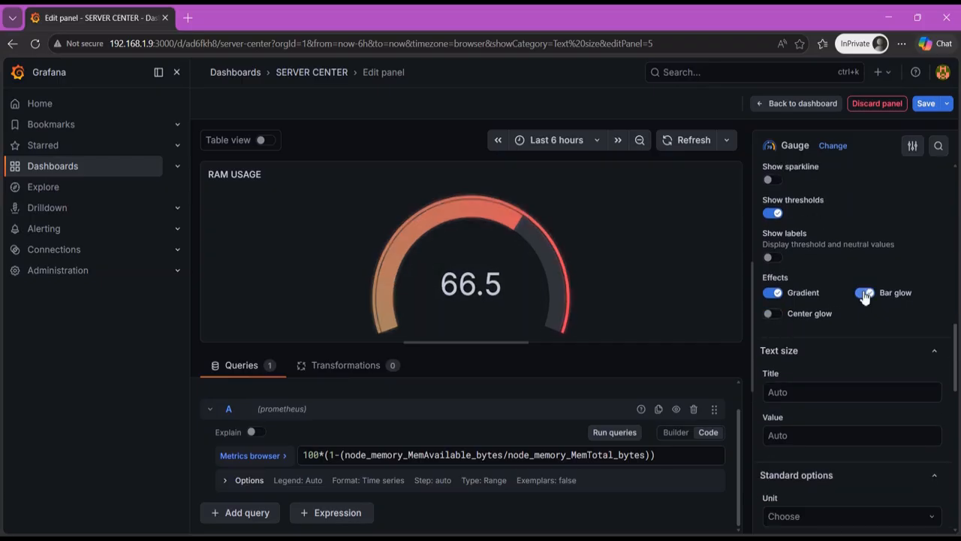
{"action": "left_click", "coordinate": [862, 292]}
- Browse the unit categories and value calculation options offered for the RAM USAGE gauge
{"action": "scroll", "coordinate": [824, 309], "scroll_direction": "down", "scroll_amount": 3}
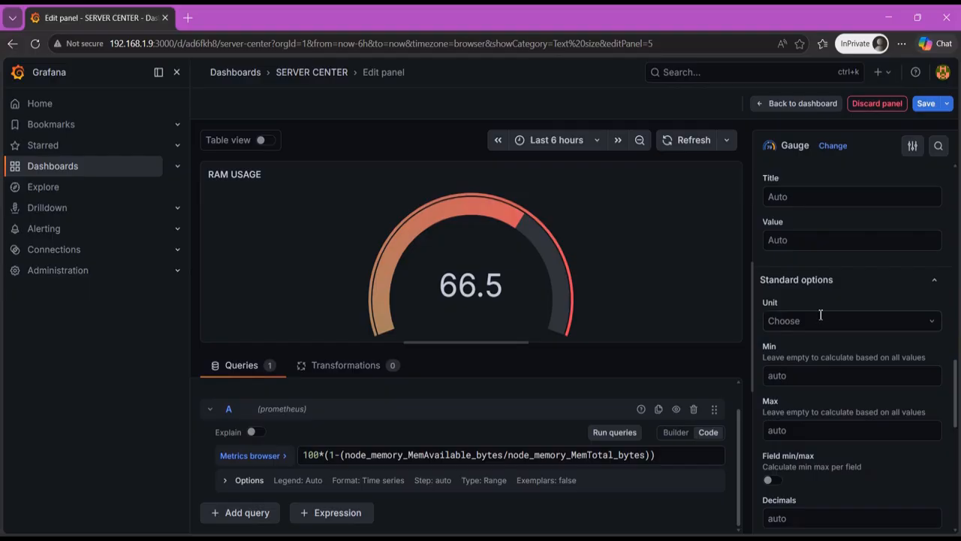
{"action": "left_click", "coordinate": [824, 320]}
{"action": "scroll", "coordinate": [827, 366], "scroll_direction": "down", "scroll_amount": 5}
{"action": "scroll", "coordinate": [827, 366], "scroll_direction": "down", "scroll_amount": 2}
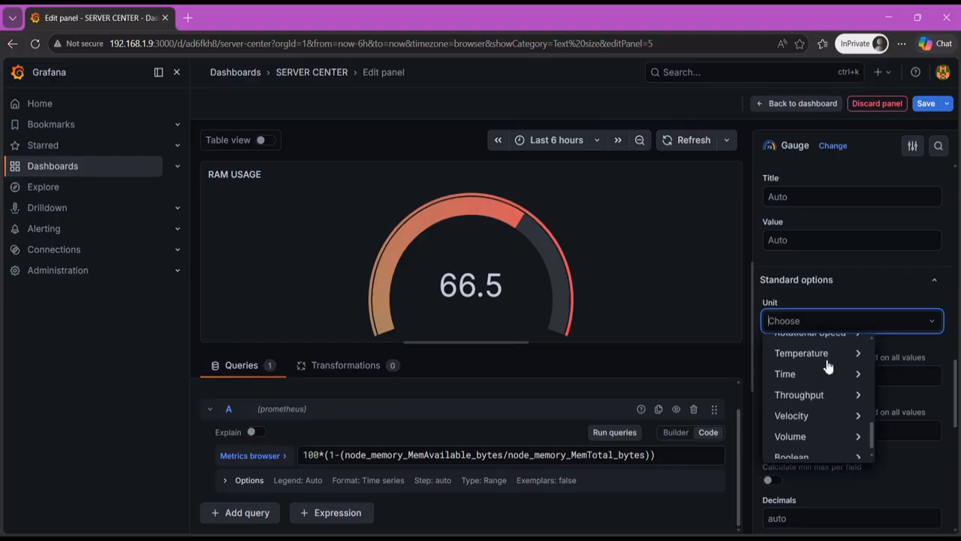
{"action": "scroll", "coordinate": [827, 391], "scroll_direction": "up", "scroll_amount": 5}
{"action": "scroll", "coordinate": [825, 399], "scroll_direction": "up", "scroll_amount": 2}
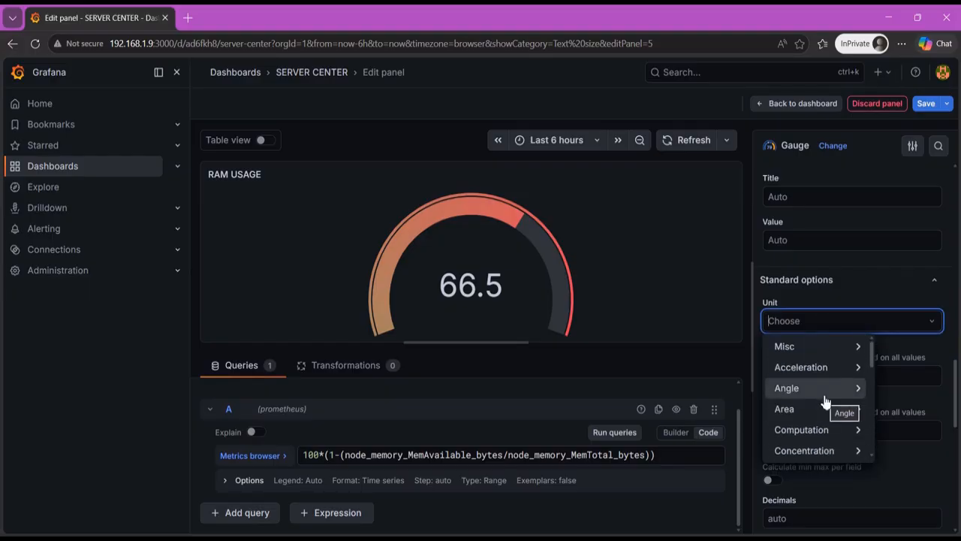
{"action": "left_click", "coordinate": [852, 294]}
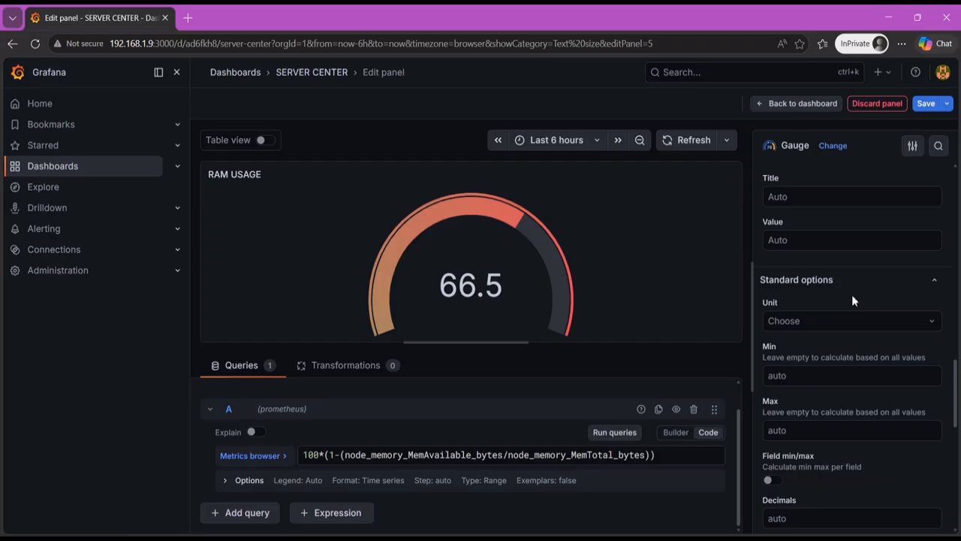
{"action": "scroll", "coordinate": [863, 292], "scroll_direction": "down", "scroll_amount": 3}
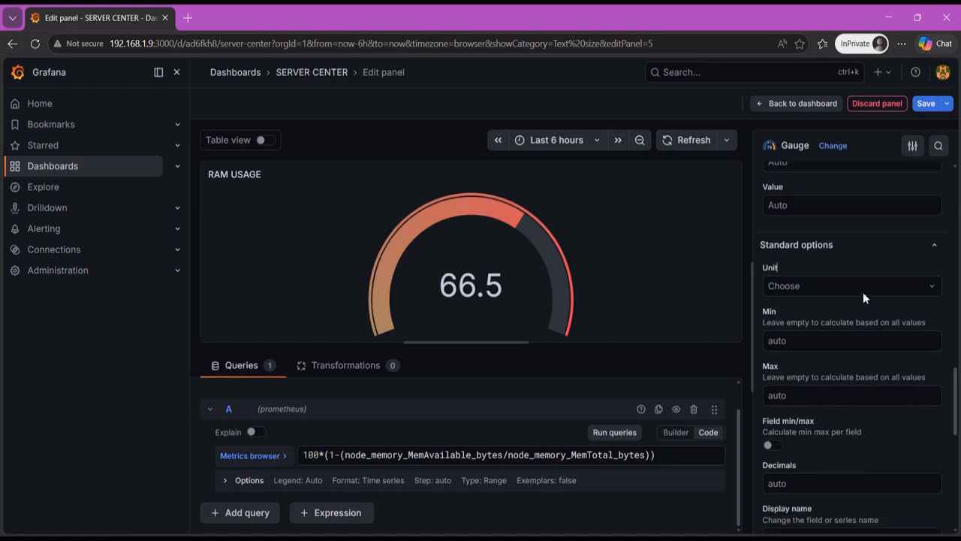
{"action": "scroll", "coordinate": [866, 293], "scroll_direction": "up", "scroll_amount": 3}
{"action": "left_click", "coordinate": [924, 319]}
{"action": "scroll", "coordinate": [838, 364], "scroll_direction": "down", "scroll_amount": 3}
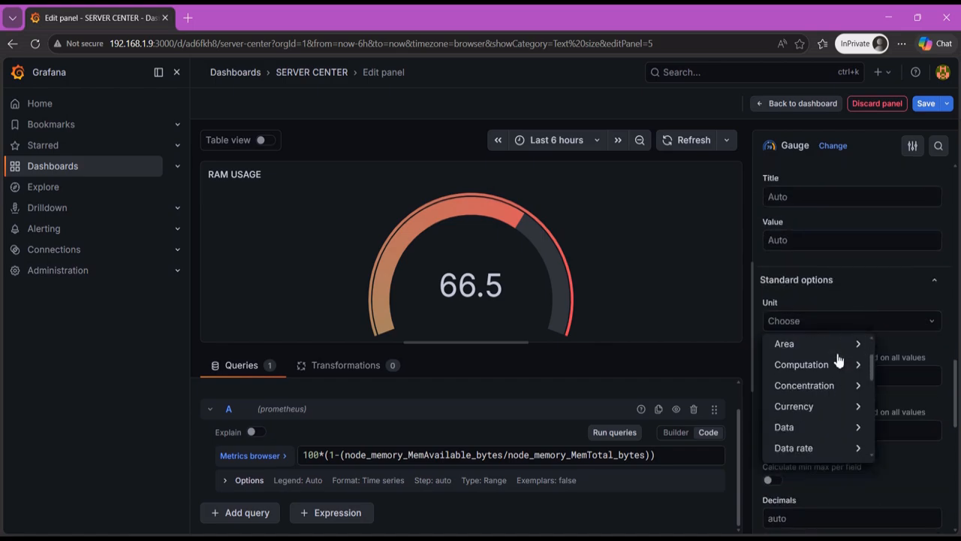
{"action": "scroll", "coordinate": [839, 363], "scroll_direction": "down", "scroll_amount": 8}
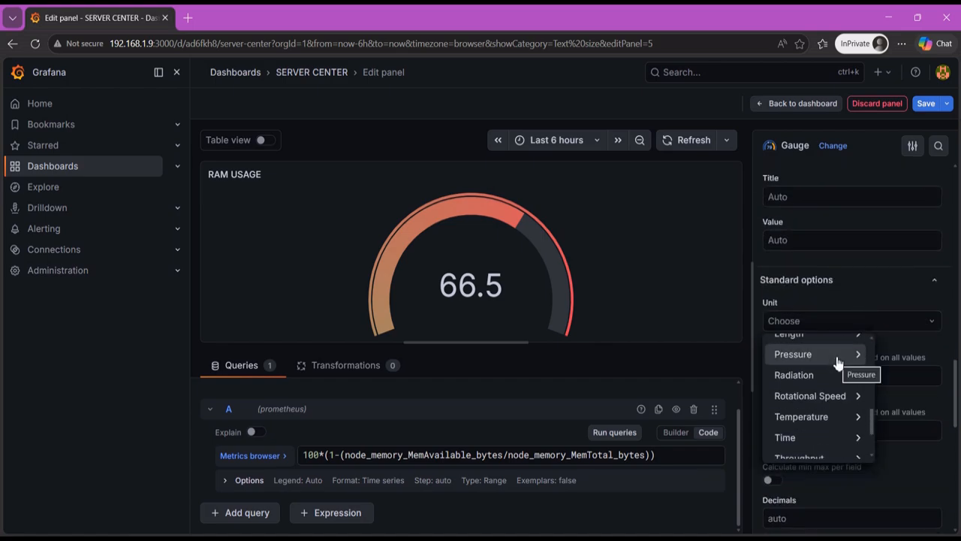
{"action": "left_click", "coordinate": [877, 287]}
{"action": "left_click", "coordinate": [877, 288]}
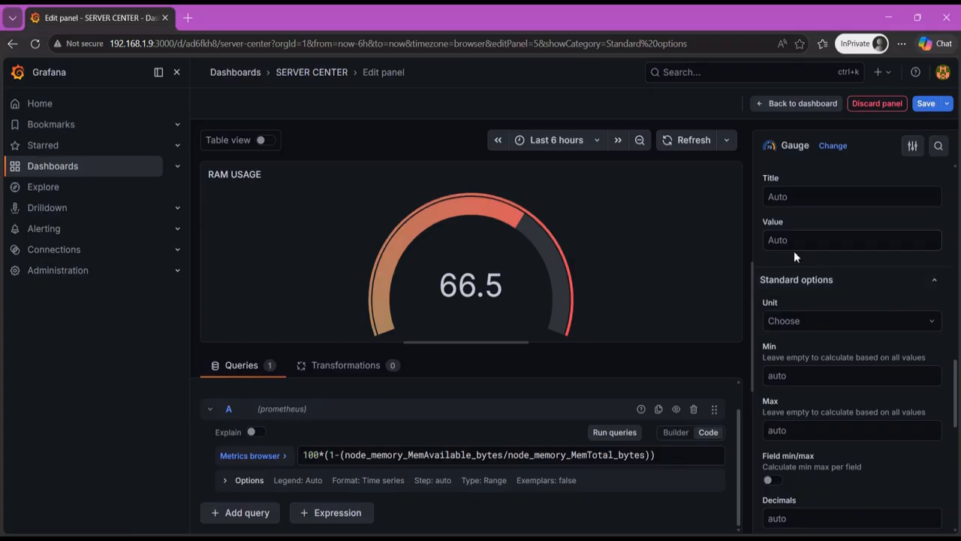
{"action": "scroll", "coordinate": [841, 330], "scroll_direction": "up", "scroll_amount": 10}
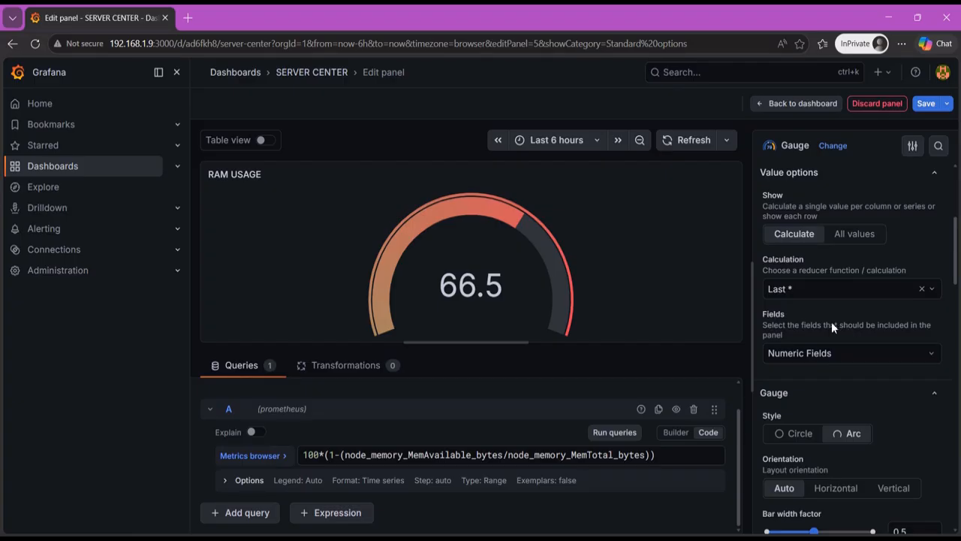
{"action": "left_click", "coordinate": [865, 288]}
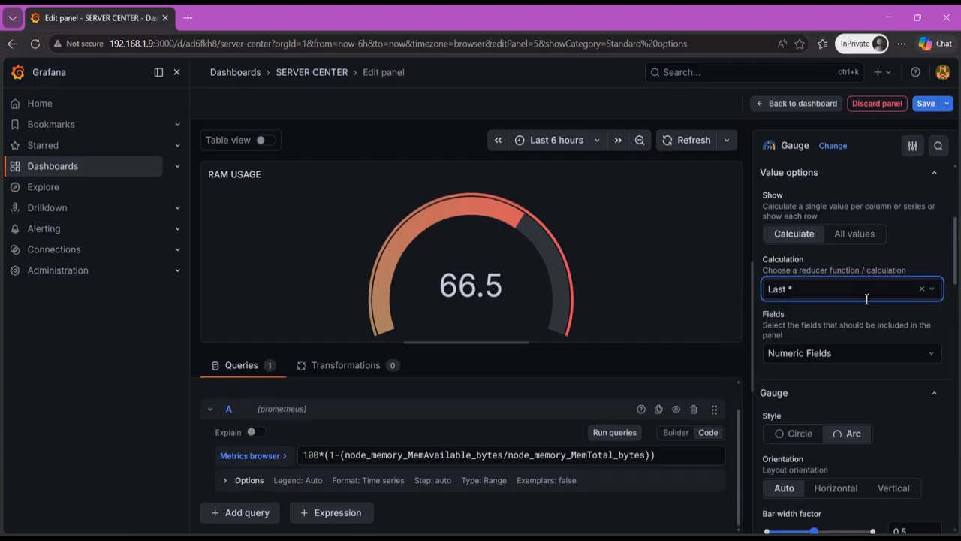
{"action": "scroll", "coordinate": [866, 301], "scroll_direction": "down", "scroll_amount": 10}
{"action": "scroll", "coordinate": [866, 300], "scroll_direction": "down", "scroll_amount": 5}
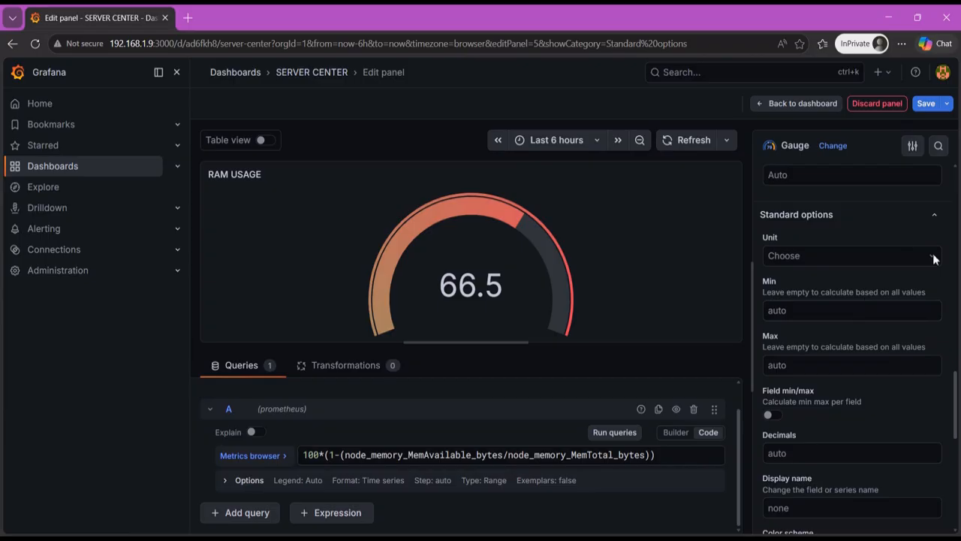
- Set the RAM USAGE gauge's minimum to 0 and its maximum to 100
{"action": "left_click", "coordinate": [844, 310]}
{"action": "scroll", "coordinate": [844, 312], "scroll_direction": "down", "scroll_amount": 2}
{"action": "scroll", "coordinate": [843, 300], "scroll_direction": "up", "scroll_amount": 1}
{"action": "left_click", "coordinate": [827, 248]}
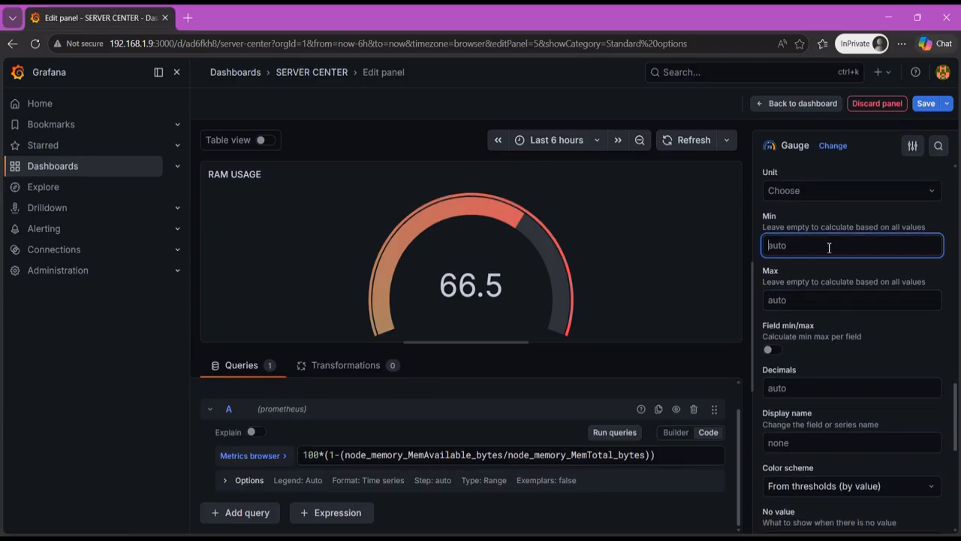
{"action": "type", "text": "0"}
{"action": "left_click", "coordinate": [839, 302]}
{"action": "type", "text": "100"}
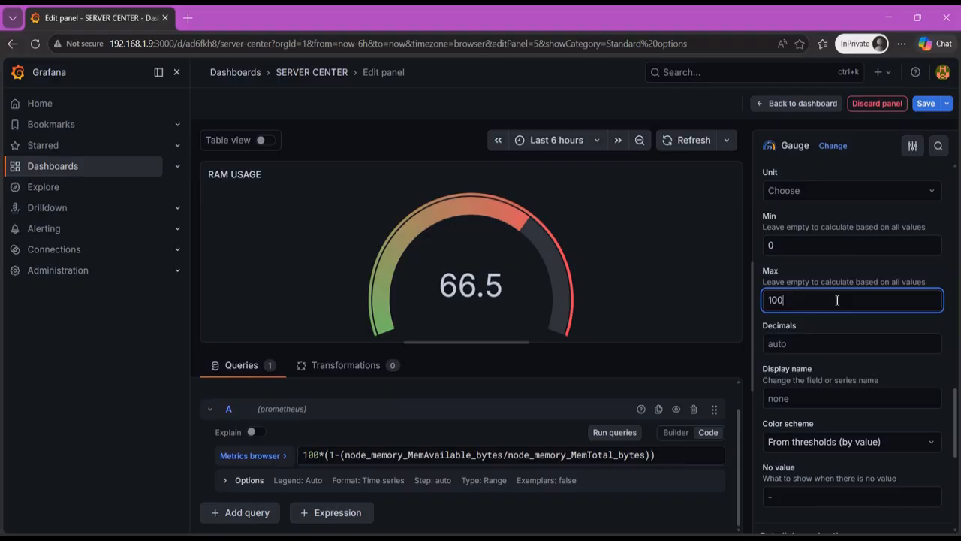
- Retitle the gauge RAM USAGE % and, back on the dashboard, narrow its panel to match AVAILABLE STORAGE above it
{"action": "scroll", "coordinate": [867, 359], "scroll_direction": "down", "scroll_amount": 2}
{"action": "scroll", "coordinate": [867, 365], "scroll_direction": "down", "scroll_amount": 1}
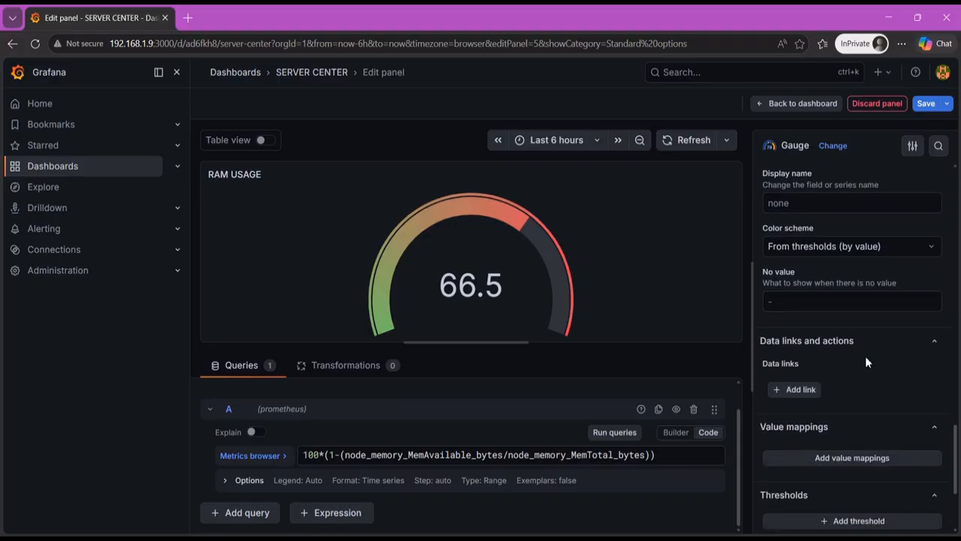
{"action": "scroll", "coordinate": [866, 364], "scroll_direction": "up", "scroll_amount": 3}
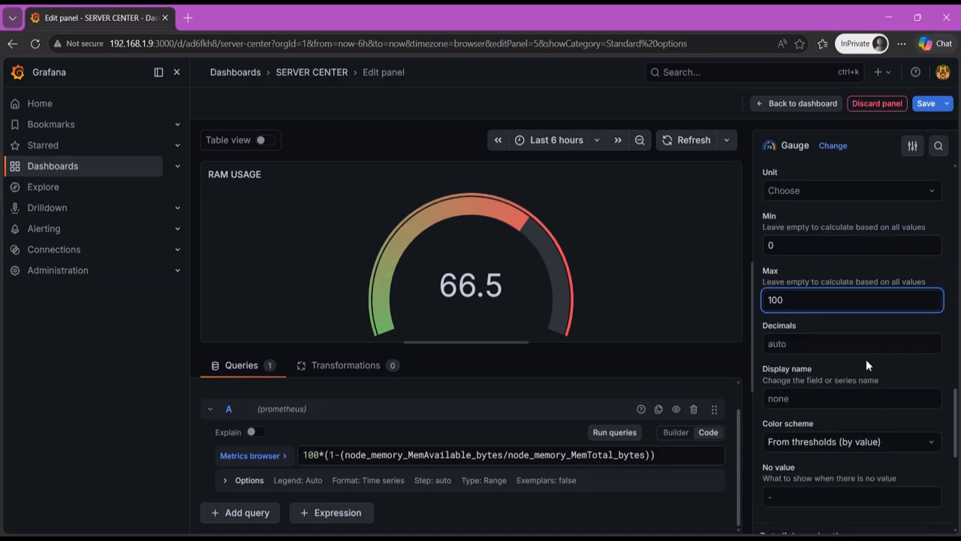
{"action": "scroll", "coordinate": [870, 351], "scroll_direction": "up", "scroll_amount": 8}
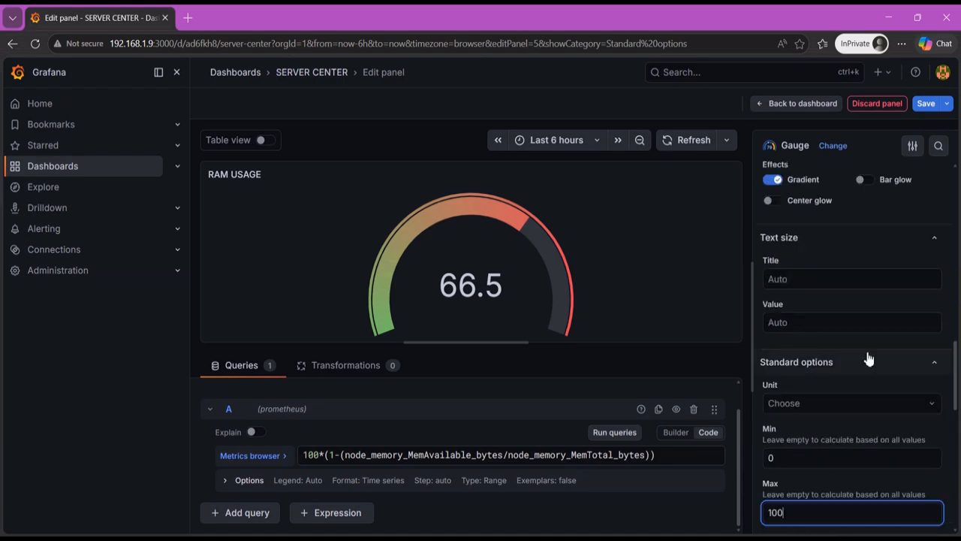
{"action": "left_click", "coordinate": [843, 218]}
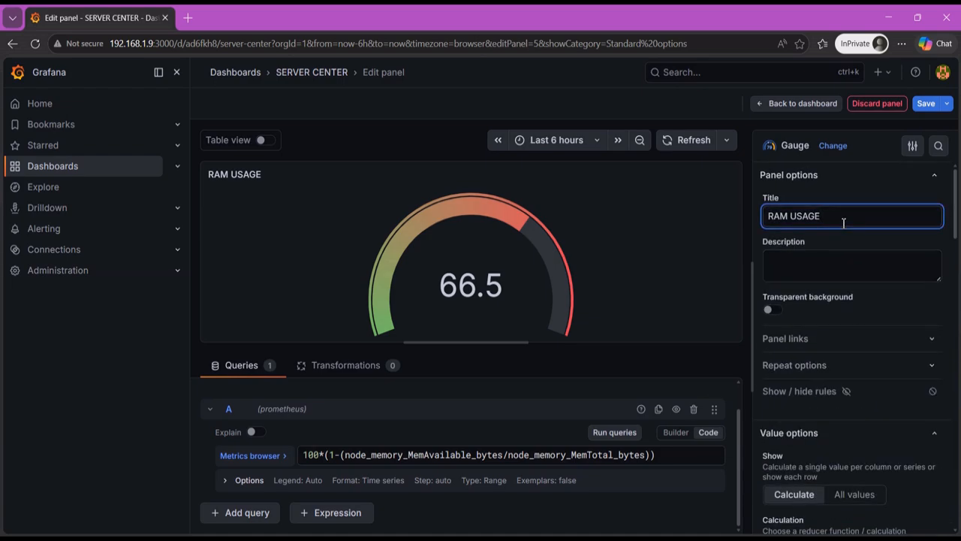
{"action": "type", "text": "%"}
{"action": "key", "text": "Escape"}
{"action": "key", "text": "Escape"}
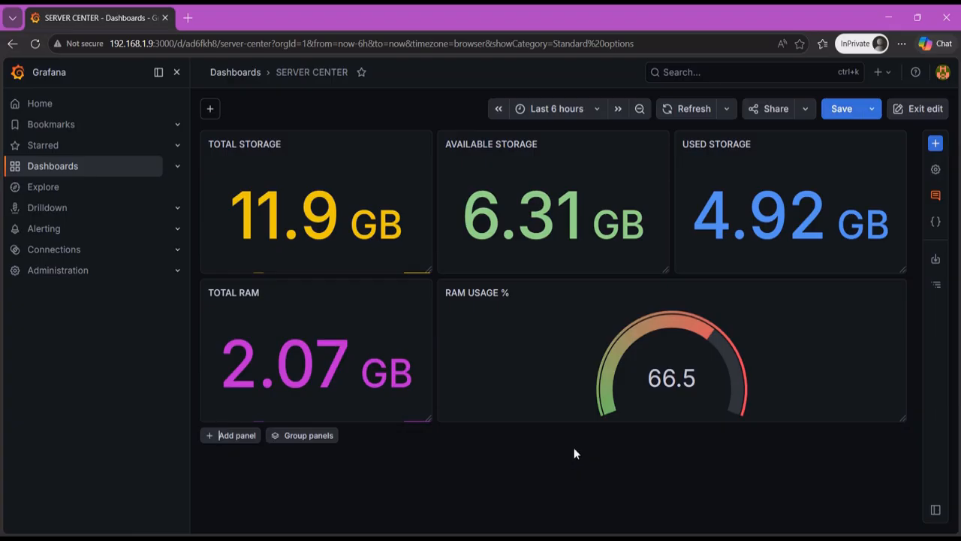
{"action": "left_click_drag", "start_coordinate": [904, 418], "coordinate": [669, 420]}
- Add a new panel beside RAM USAGE % with the Gauge visualization and title it CPU USAGE %
{"action": "left_click", "coordinate": [936, 142]}
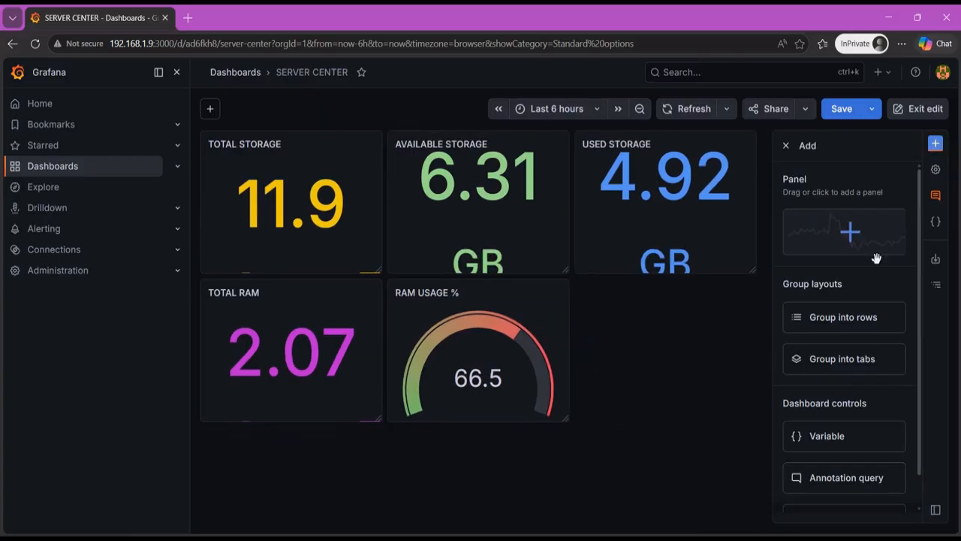
{"action": "left_click", "coordinate": [846, 238]}
{"action": "left_click", "coordinate": [665, 347]}
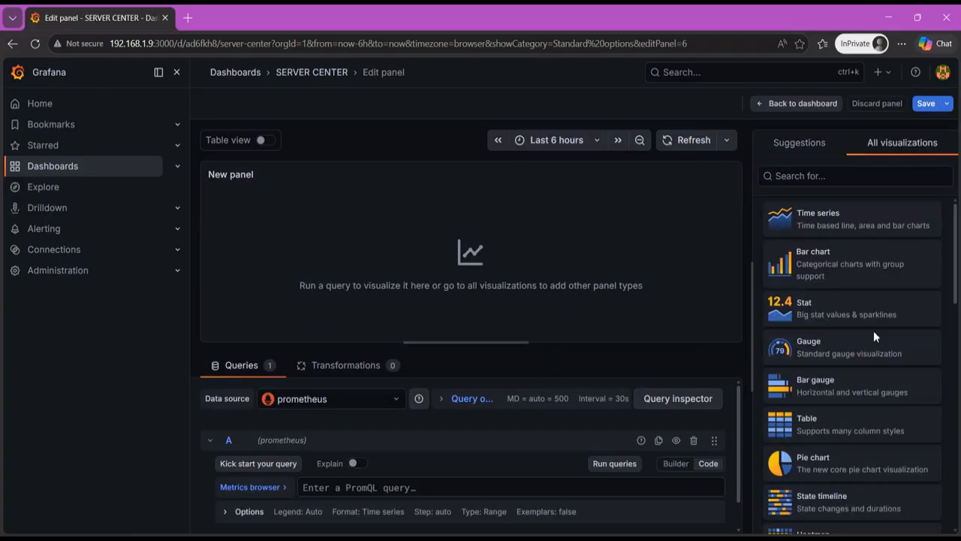
{"action": "left_click", "coordinate": [873, 341]}
{"action": "type", "text": "CPU USAGE "}
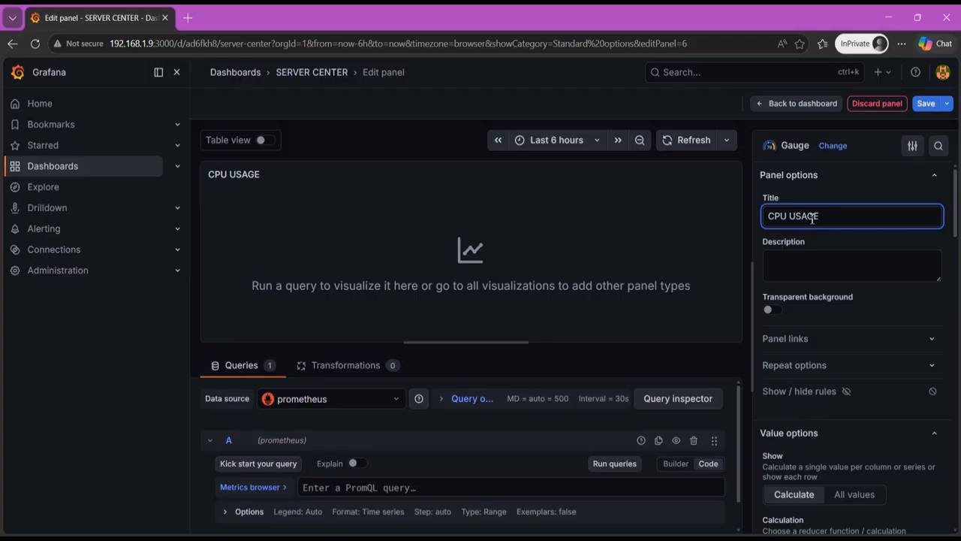
{"action": "type", "text": "%"}
- Begin CPU USAGE %'s query A as 100 minus the avg rate of node_cpu_seconds_total with mode="idle" and a [1m] range
{"action": "scroll", "coordinate": [839, 221], "scroll_direction": "down", "scroll_amount": 1}
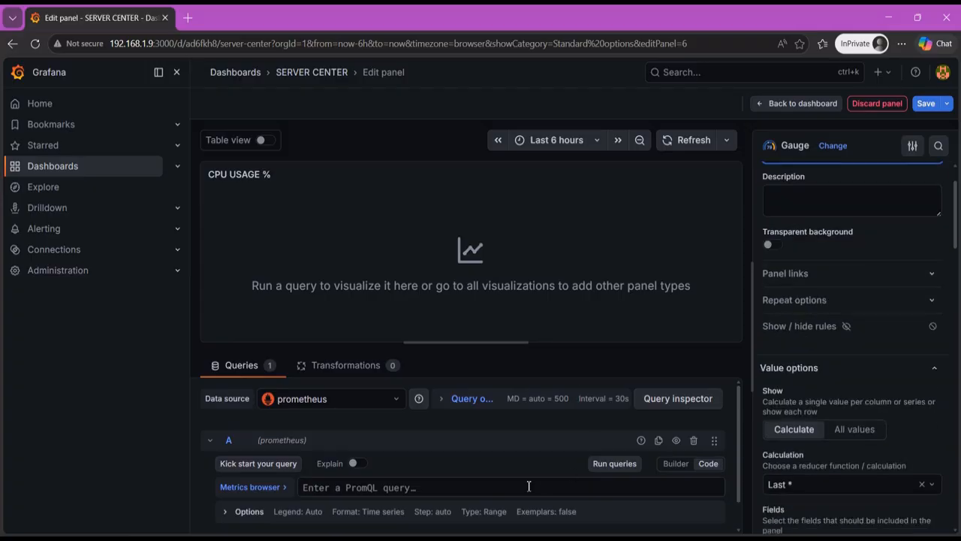
{"action": "left_click", "coordinate": [521, 487]}
{"action": "type", "text": "100 - (avg("}
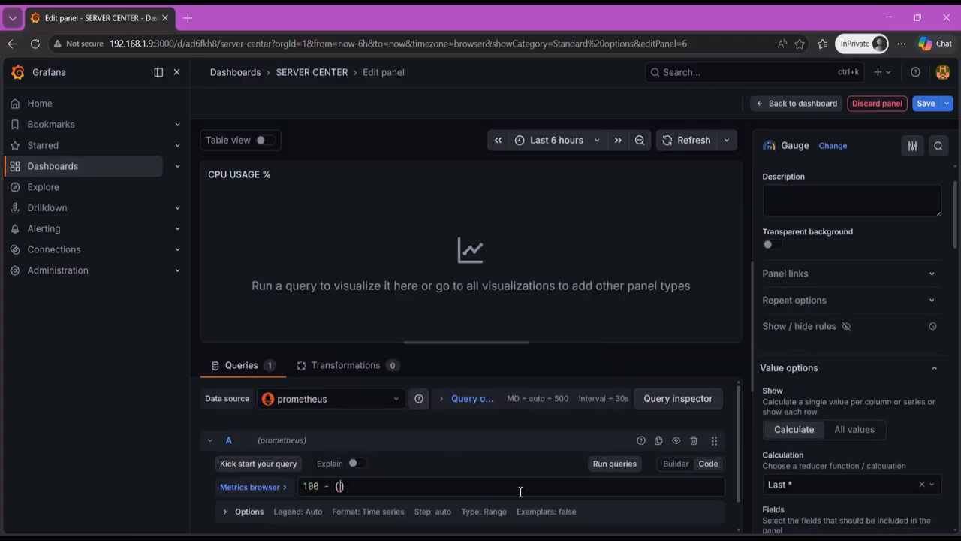
{"action": "type", "text": "rate(node_cpu_"}
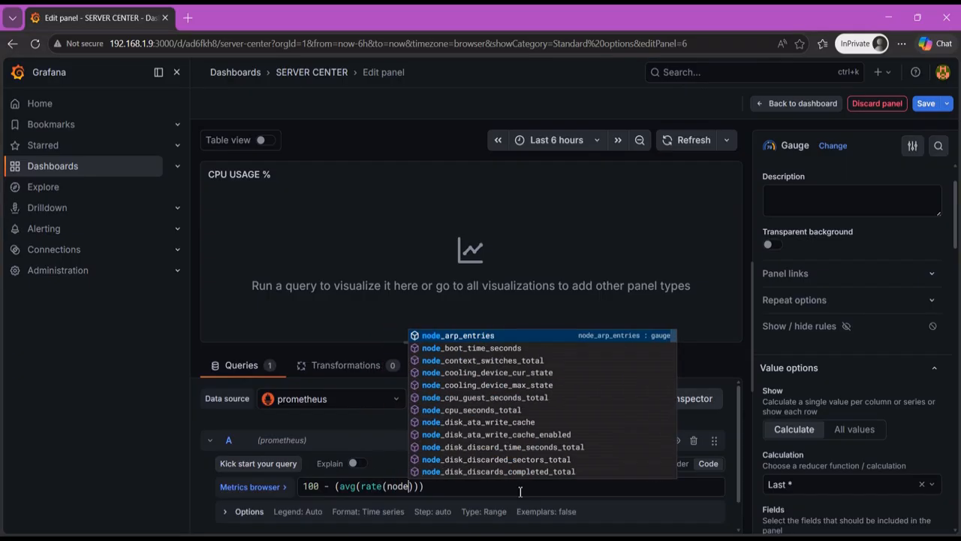
{"action": "type", "text": "seconds_"}
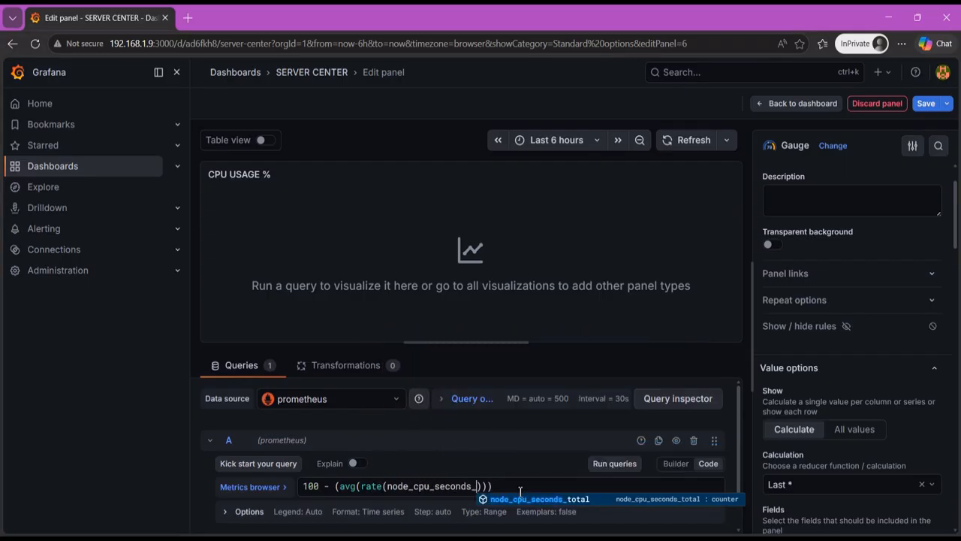
{"action": "type", "text": "total"}
{"action": "type", "text": "{mode=\"idle\""}
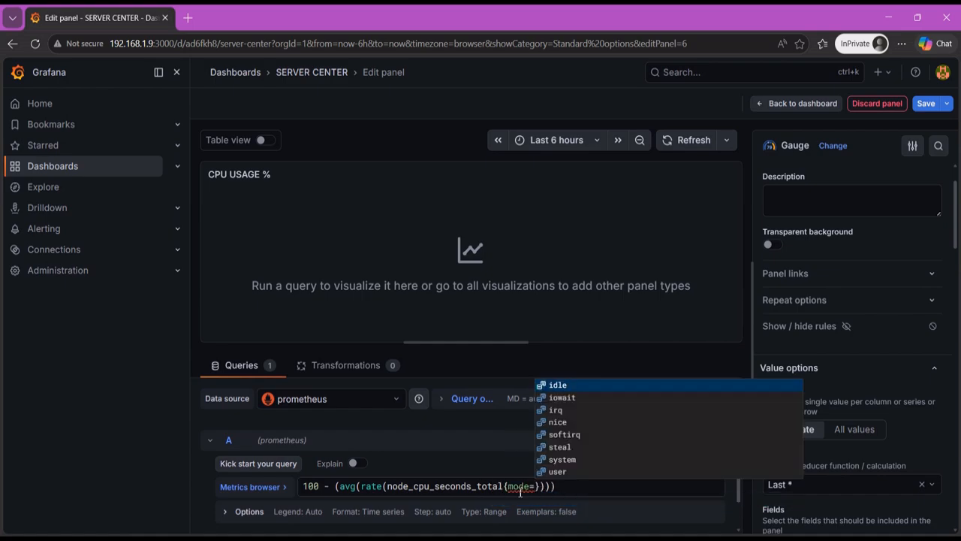
{"action": "type", "text": "[1m"}
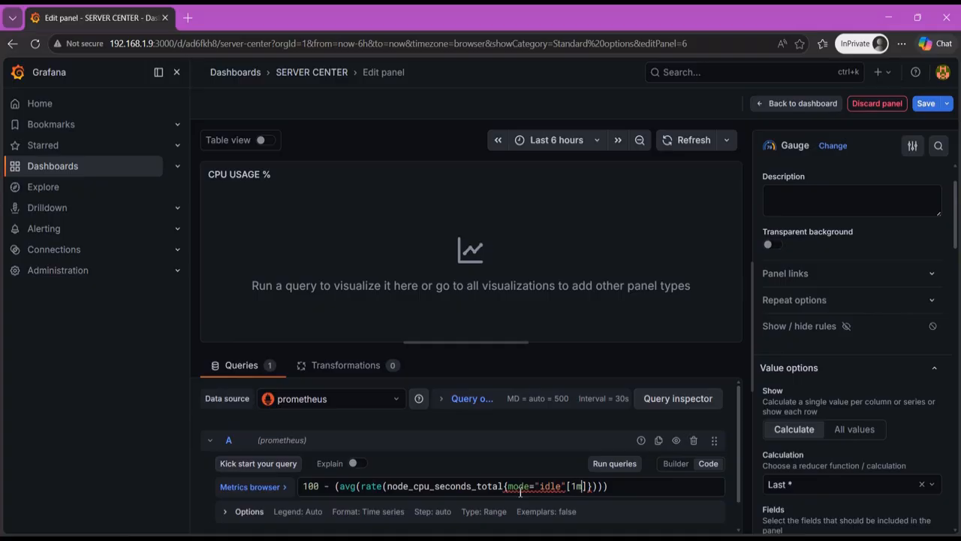
- Correct the query to 100 - (avg(rate(node_cpu_seconds_total{mode="idle"}[1m]))*100) and run it
{"action": "key", "text": "Right"}
{"action": "key", "text": "Delete"}
{"action": "key", "text": "Left"}
{"action": "key", "text": "Left"}
{"action": "key", "text": "Left"}
{"action": "key", "text": "Left"}
{"action": "type", "text": "}"}
{"action": "key", "text": "End"}
{"action": "key", "text": "Left"}
{"action": "type", "text": "*100"}
{"action": "left_click", "coordinate": [630, 466]}
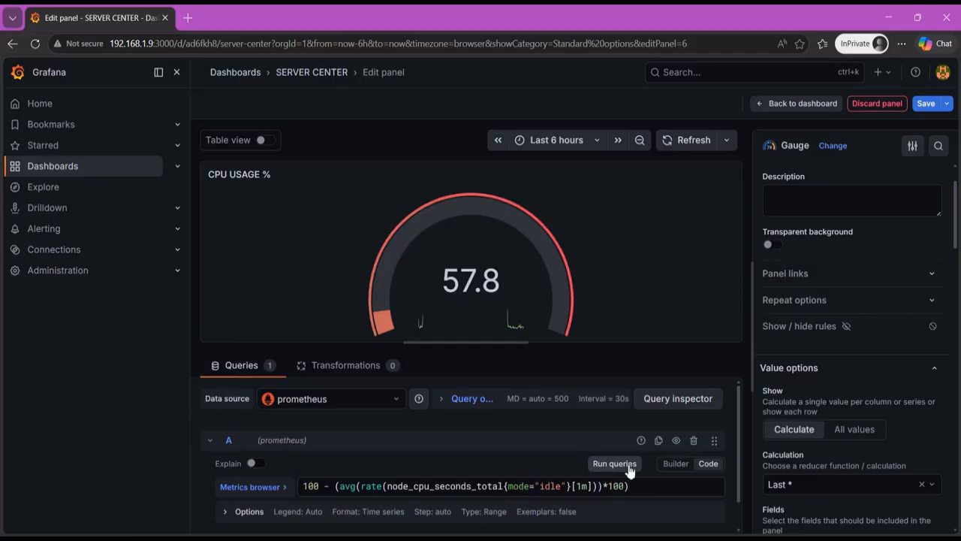
- Try the Circle style and Horizontal orientation, restore Arc and Auto, and set the CPU gauge's bar width factor to 0.53
{"action": "scroll", "coordinate": [831, 265], "scroll_direction": "up", "scroll_amount": 1}
{"action": "scroll", "coordinate": [846, 268], "scroll_direction": "down", "scroll_amount": 7}
{"action": "left_click", "coordinate": [805, 244]}
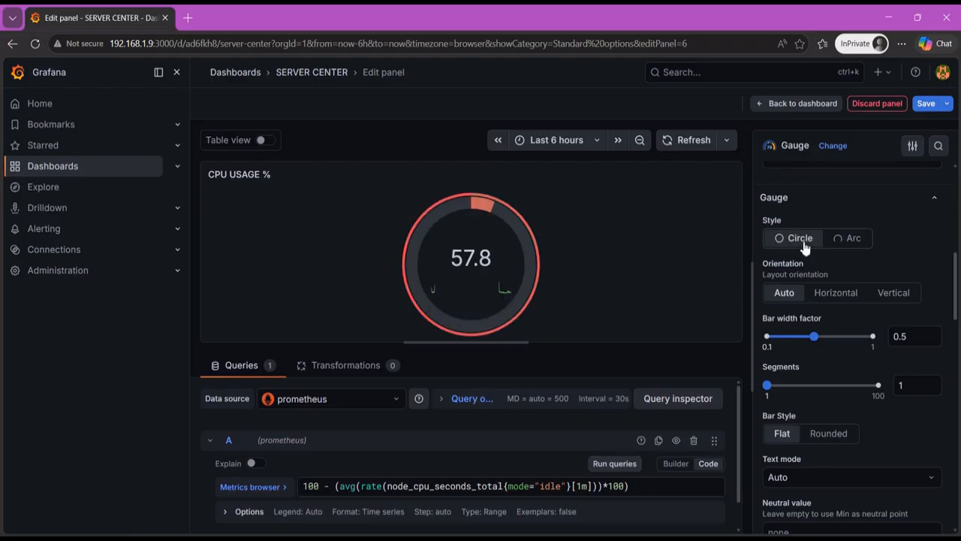
{"action": "left_click", "coordinate": [843, 242]}
{"action": "left_click", "coordinate": [835, 293]}
{"action": "left_click", "coordinate": [784, 293]}
{"action": "left_click_drag", "start_coordinate": [814, 336], "coordinate": [817, 337]}
- Turn off the CPU USAGE % gauge's sparkline and set its minimum to 0 and maximum to 100
{"action": "scroll", "coordinate": [813, 386], "scroll_direction": "down", "scroll_amount": 4}
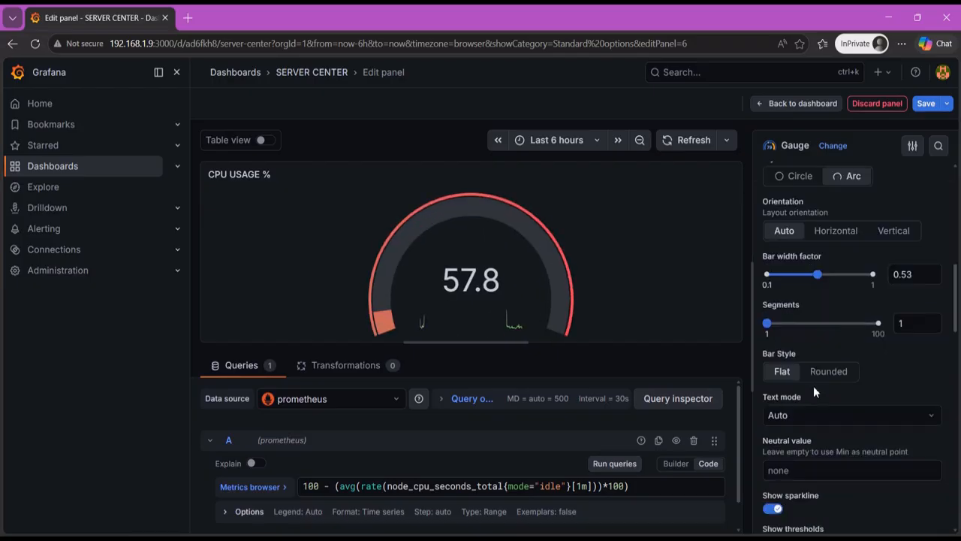
{"action": "left_click", "coordinate": [771, 345]}
{"action": "left_click", "coordinate": [771, 344]}
{"action": "scroll", "coordinate": [810, 331], "scroll_direction": "down", "scroll_amount": 5}
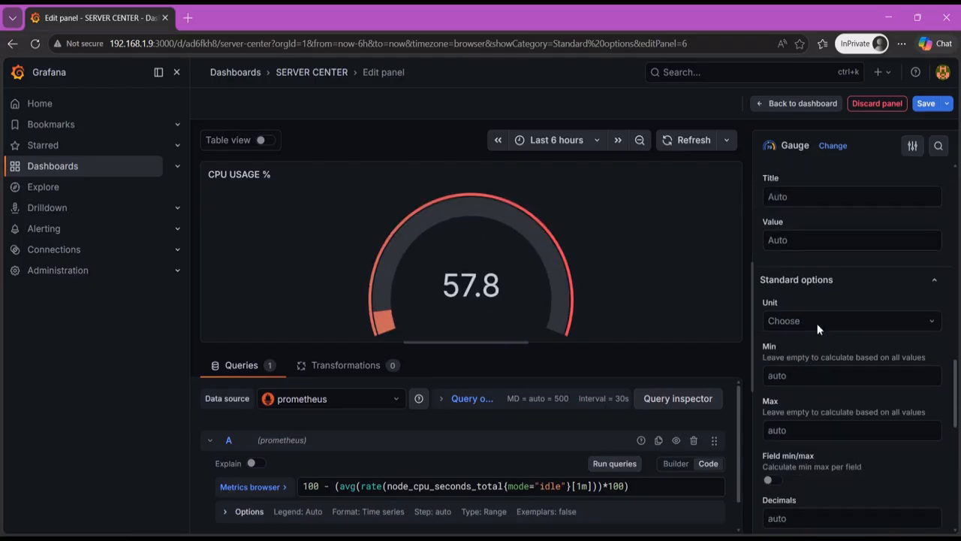
{"action": "left_click", "coordinate": [818, 311]}
{"action": "type", "text": "0"}
{"action": "left_click", "coordinate": [917, 365]}
{"action": "type", "text": "100"}
{"action": "scroll", "coordinate": [829, 376], "scroll_direction": "down", "scroll_amount": 10}
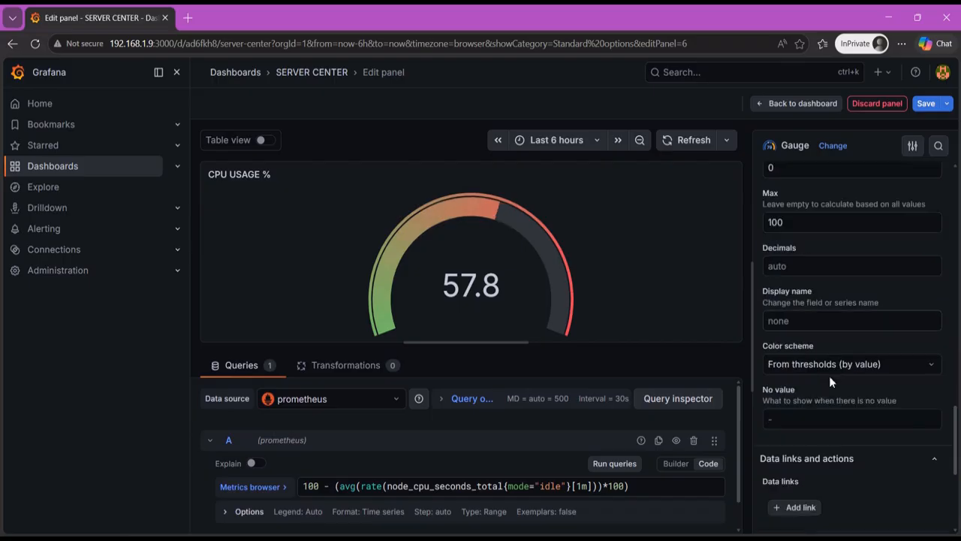
- Return to the dashboard, save it and collapse the navigation sidebar
{"action": "key", "text": "Escape"}
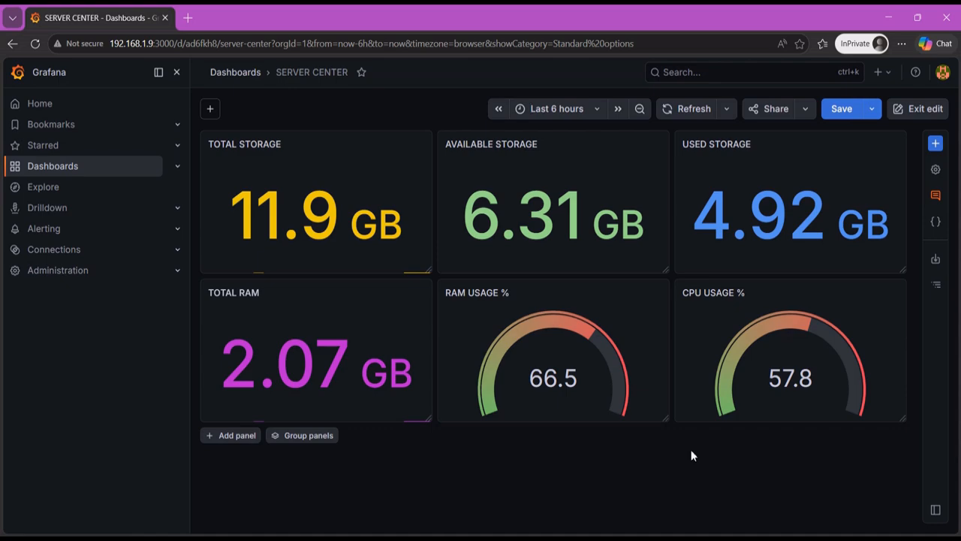
{"action": "left_click", "coordinate": [842, 108]}
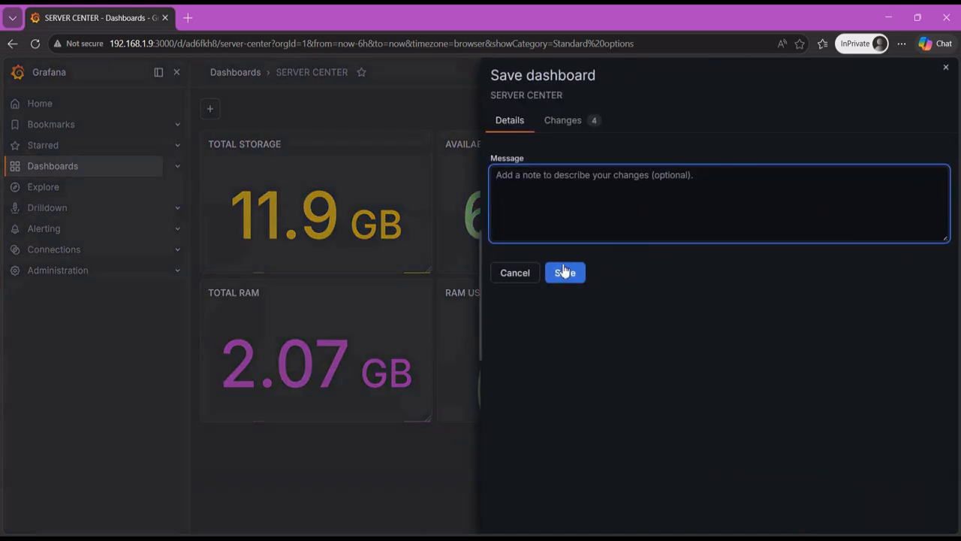
{"action": "left_click", "coordinate": [564, 272]}
{"action": "left_click", "coordinate": [177, 72]}
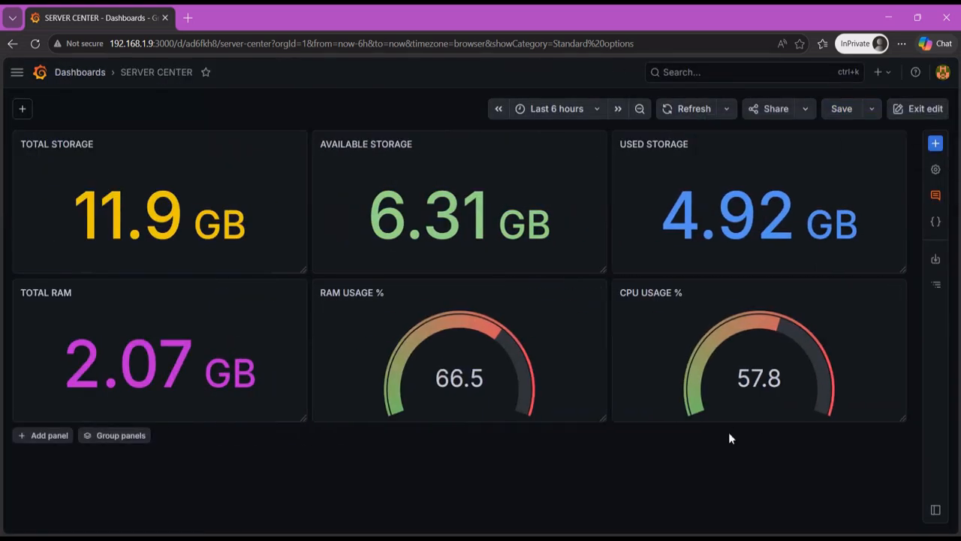